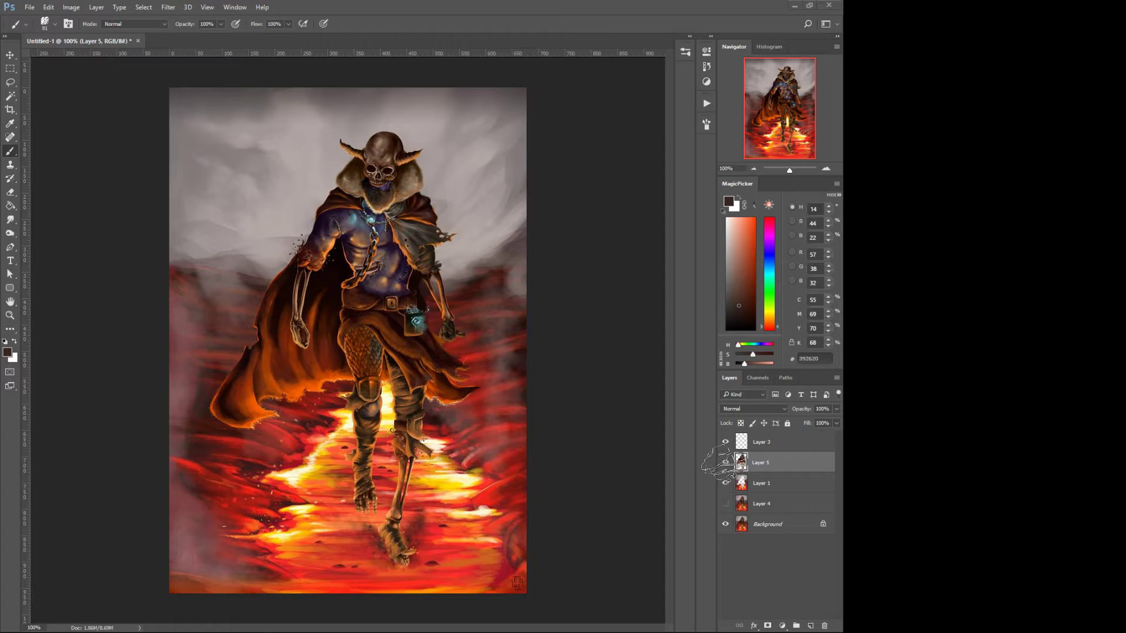
Step: Toggle the visibility of Layer 5, Layer 1 and Layer 4 to compare versions of the painting, ending with all layers shown
{"action": "left_click_drag", "start_coordinate": [726, 465], "coordinate": [720, 508]}
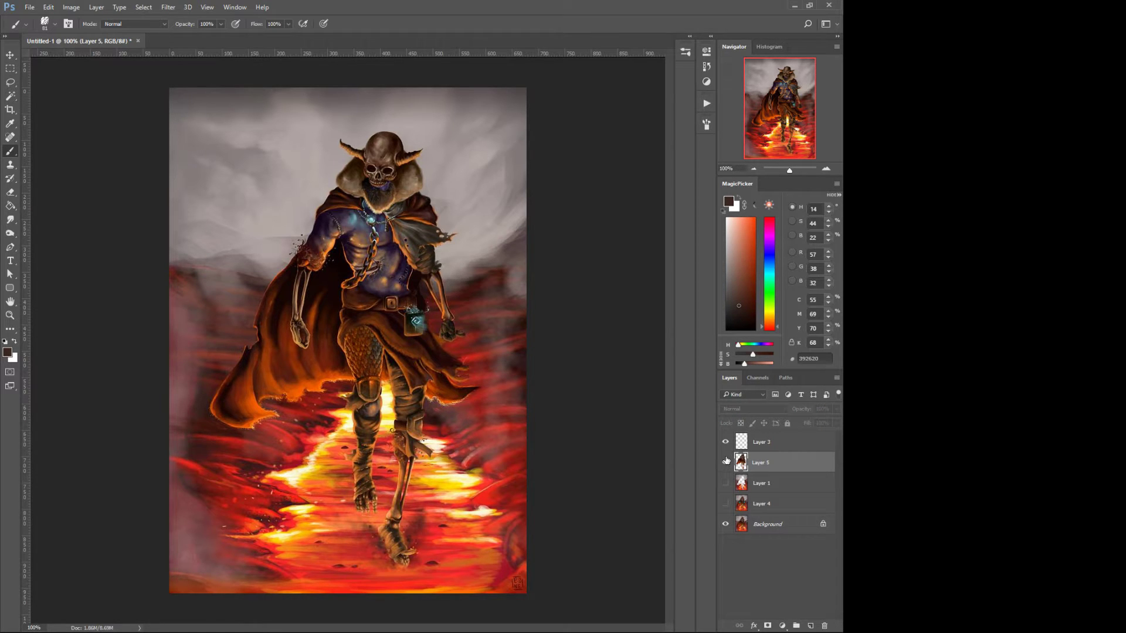
{"action": "left_click", "coordinate": [727, 462]}
{"action": "left_click", "coordinate": [726, 462]}
{"action": "left_click", "coordinate": [726, 503]}
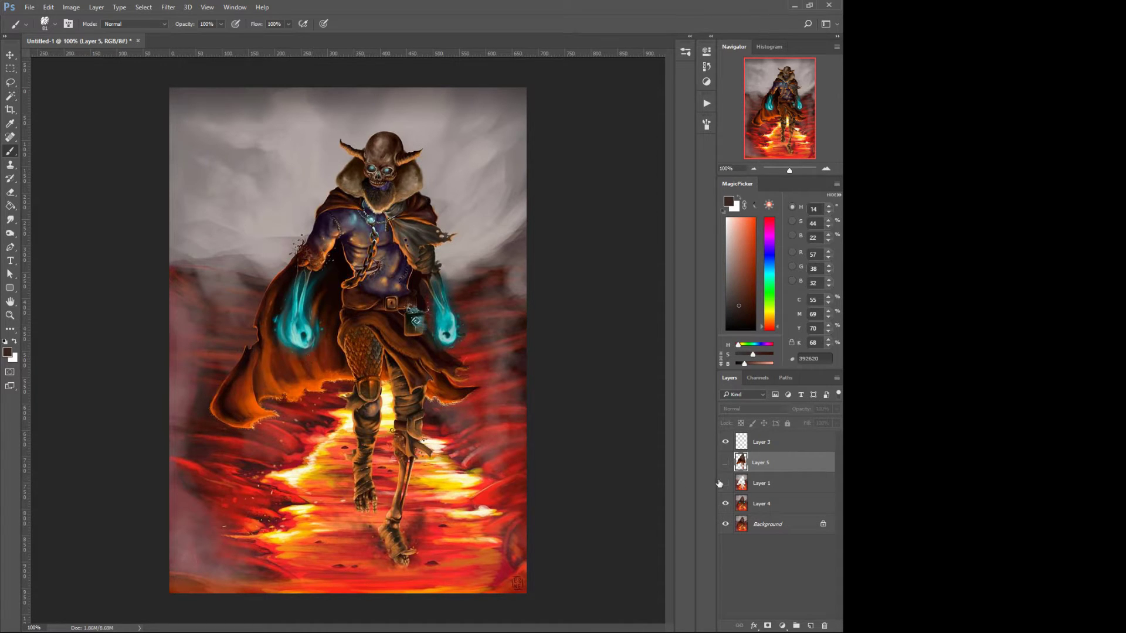
{"action": "left_click", "coordinate": [725, 463]}
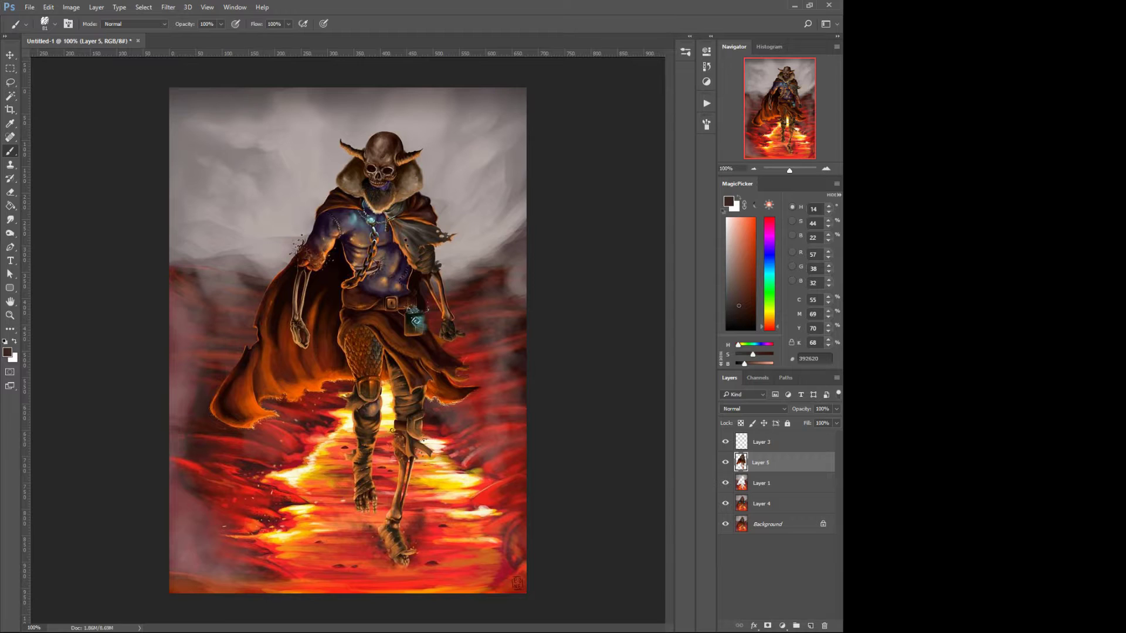
Step: Choose the hard round brush and sample a dark brown from the rocks beside the cape
{"action": "right_click", "coordinate": [355, 387]}
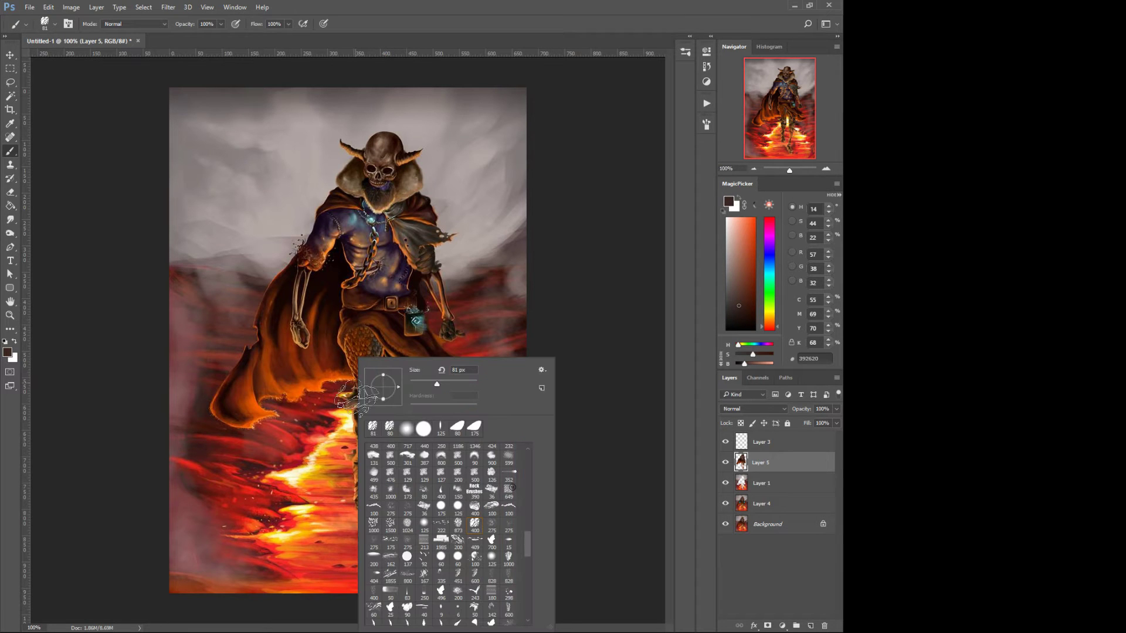
{"action": "left_click", "coordinate": [424, 430]}
{"action": "left_click", "coordinate": [216, 371]}
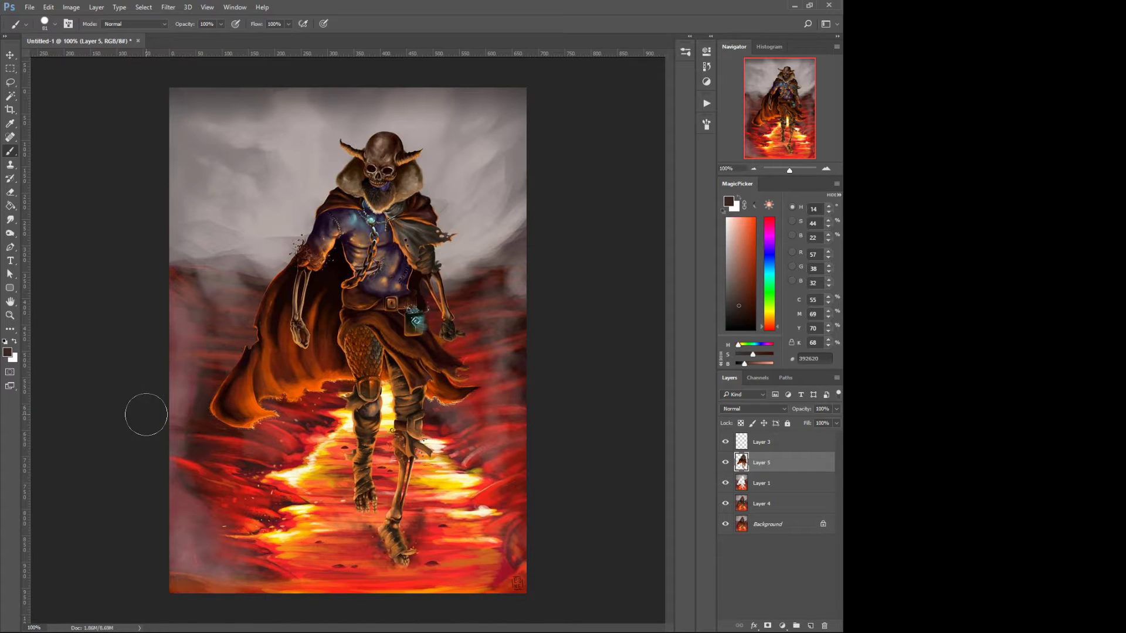
{"action": "left_click_drag", "start_coordinate": [226, 400], "coordinate": [223, 421]}
{"action": "mouse_move", "coordinate": [232, 477]}
{"action": "left_mouse_down"}
{"action": "mouse_move", "coordinate": [191, 457]}
{"action": "mouse_move", "coordinate": [214, 462]}
{"action": "mouse_move", "coordinate": [189, 433]}
{"action": "mouse_move", "coordinate": [197, 382]}
{"action": "mouse_move", "coordinate": [177, 402]}
{"action": "mouse_move", "coordinate": [155, 399]}
{"action": "mouse_move", "coordinate": [173, 414]}
{"action": "left_mouse_up"}
{"action": "left_click", "coordinate": [196, 433], "text": "alt"}
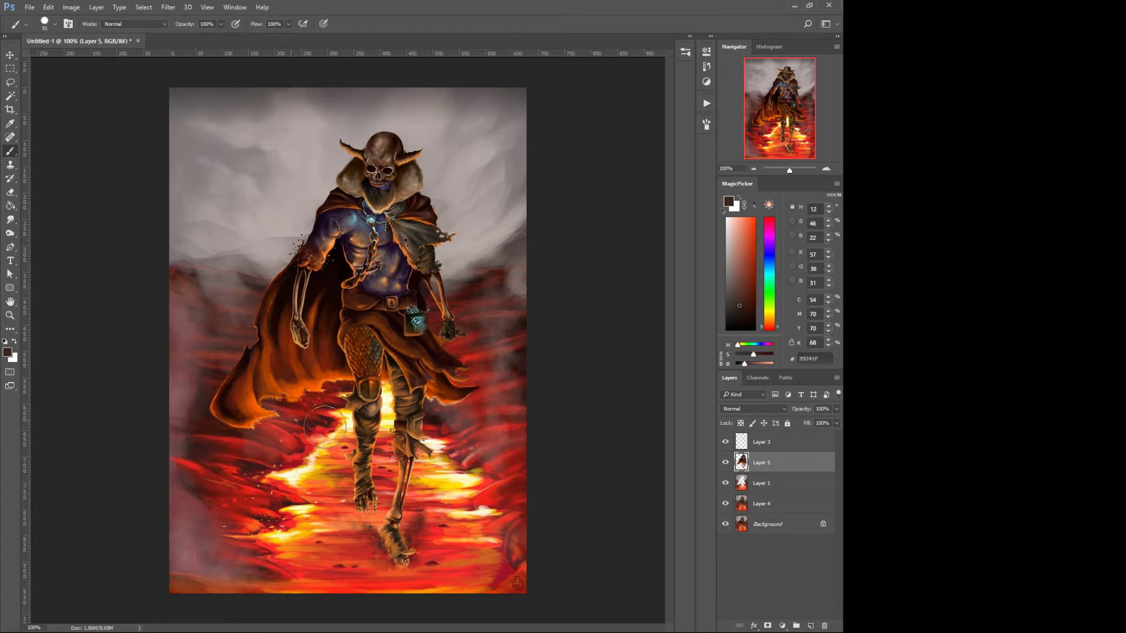
Step: Paint dark brown on Layer 1 over the upper rocks to the left of the cape
{"action": "left_click", "coordinate": [743, 485]}
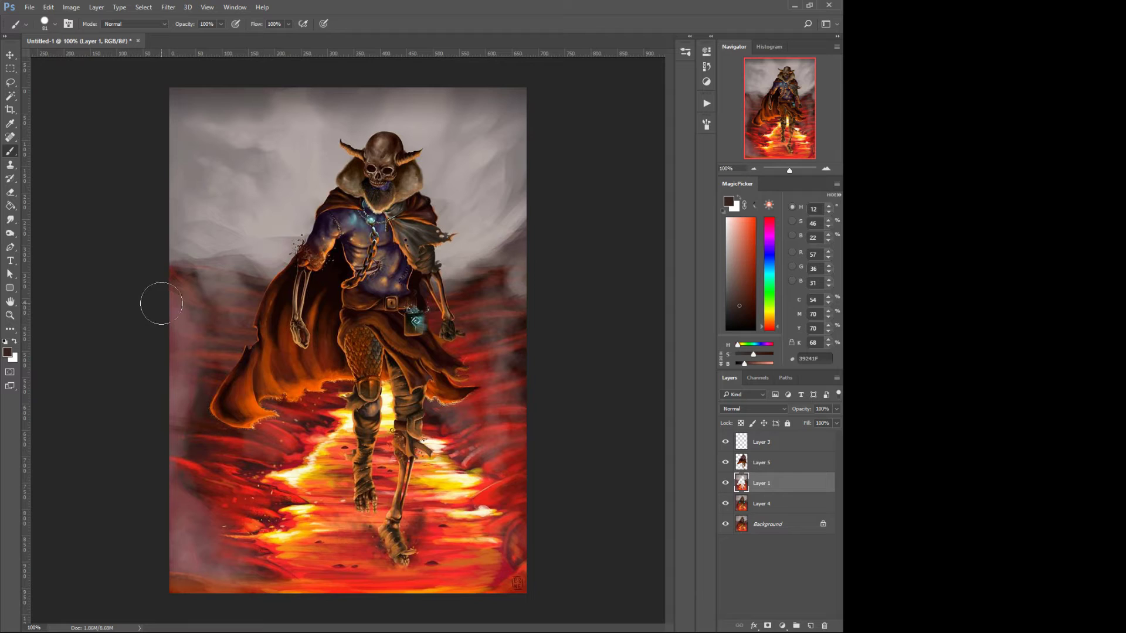
{"action": "left_click_drag", "start_coordinate": [344, 511], "coordinate": [357, 522]}
{"action": "mouse_move", "coordinate": [156, 307]}
{"action": "left_mouse_down"}
{"action": "mouse_move", "coordinate": [299, 339]}
{"action": "mouse_move", "coordinate": [135, 300]}
{"action": "mouse_move", "coordinate": [272, 364]}
{"action": "mouse_move", "coordinate": [152, 307]}
{"action": "mouse_move", "coordinate": [216, 346]}
{"action": "left_mouse_up"}
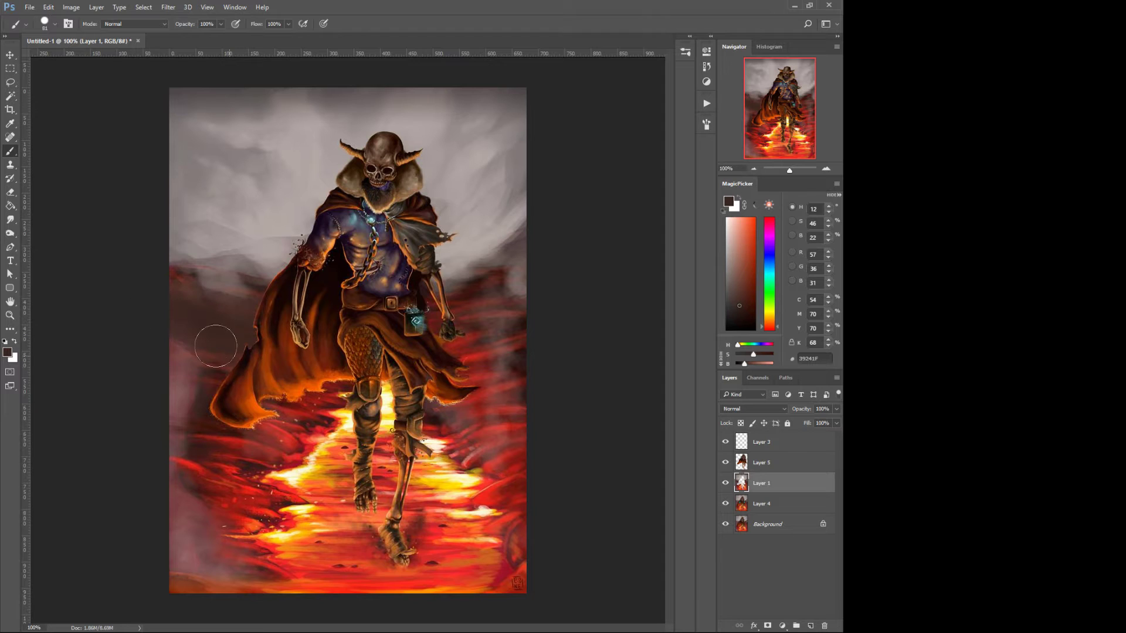
Step: Switch to the soft round brush and darken the misty rocks down the painting's left edge
{"action": "right_click", "coordinate": [216, 346]}
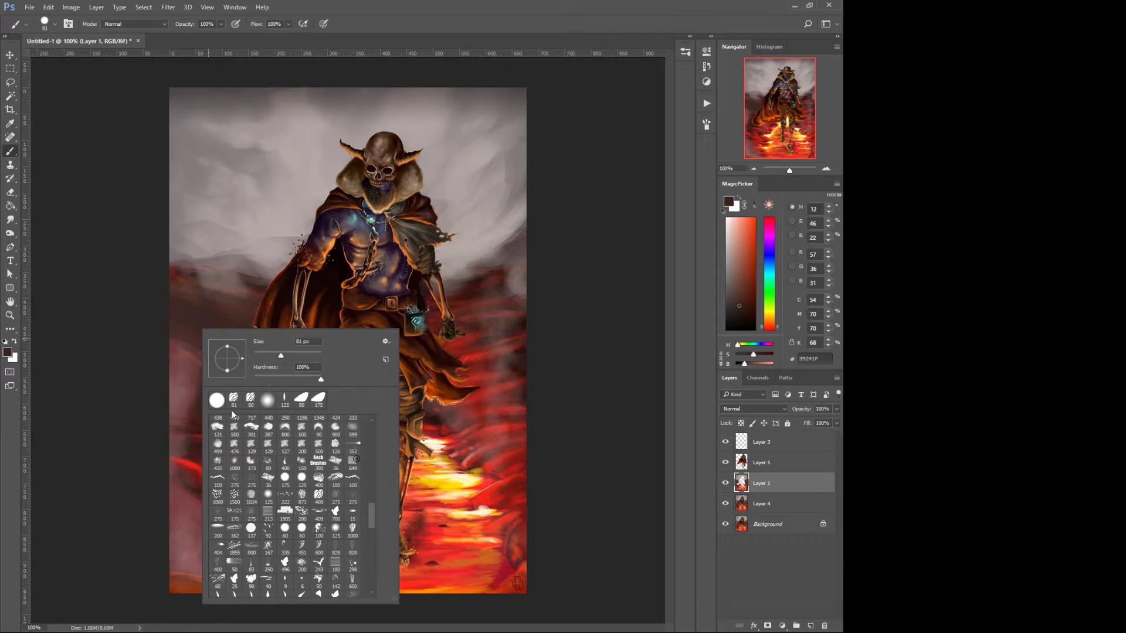
{"action": "left_click_drag", "start_coordinate": [371, 512], "coordinate": [363, 410]}
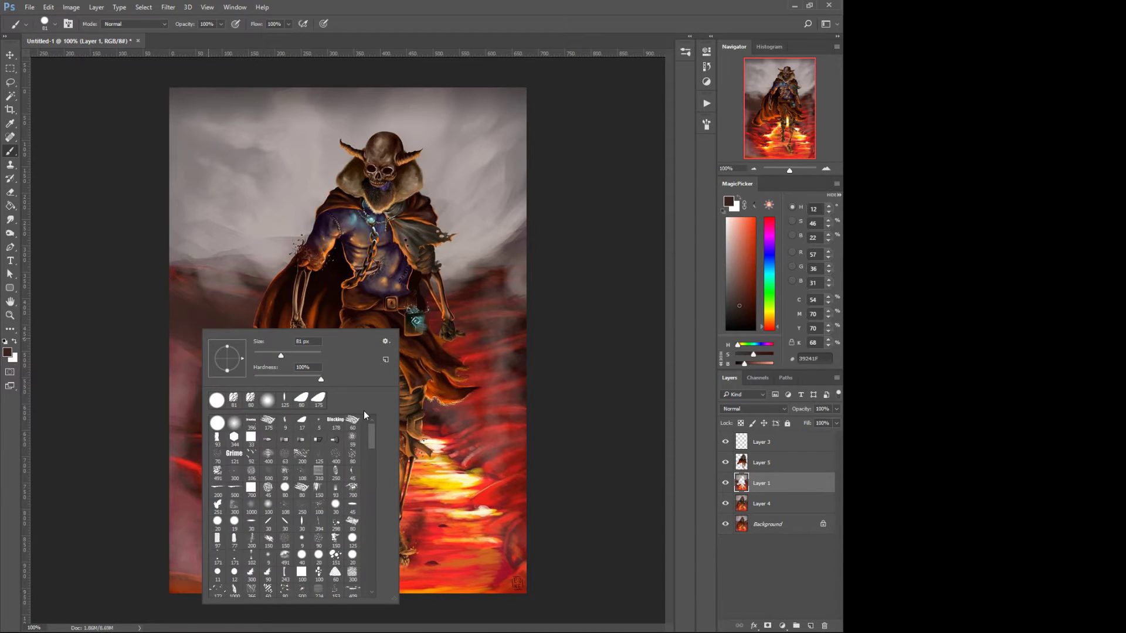
{"action": "left_click", "coordinate": [244, 429]}
{"action": "left_click", "coordinate": [156, 369]}
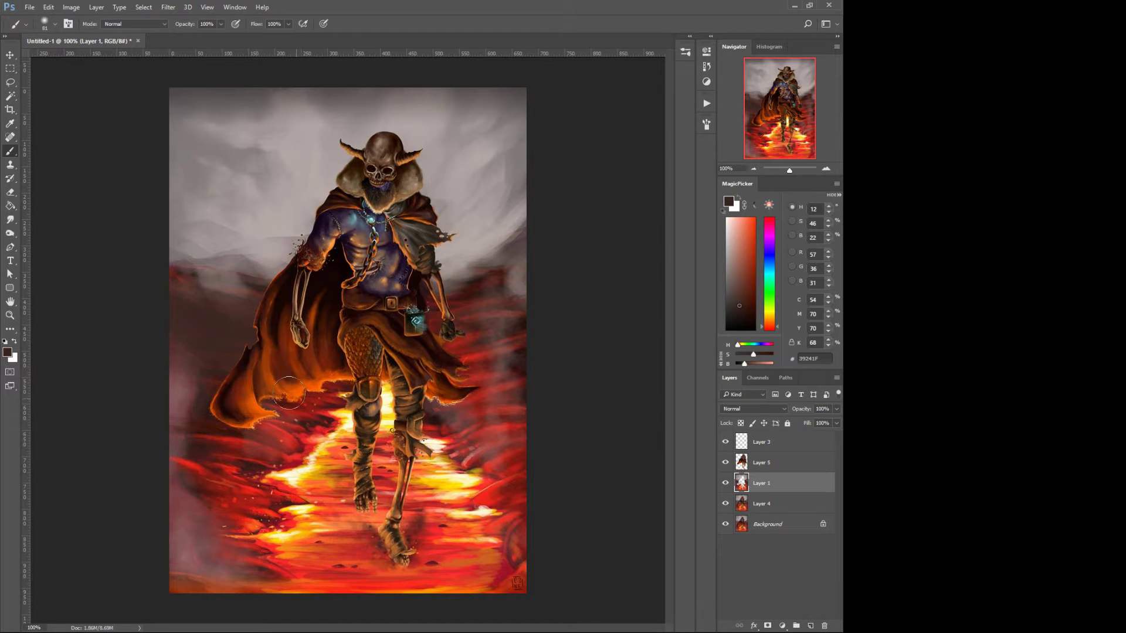
{"action": "mouse_move", "coordinate": [189, 369]}
{"action": "left_mouse_down"}
{"action": "mouse_move", "coordinate": [237, 398]}
{"action": "mouse_move", "coordinate": [208, 430]}
{"action": "mouse_move", "coordinate": [146, 445]}
{"action": "mouse_move", "coordinate": [143, 457]}
{"action": "mouse_move", "coordinate": [184, 508]}
{"action": "left_mouse_up"}
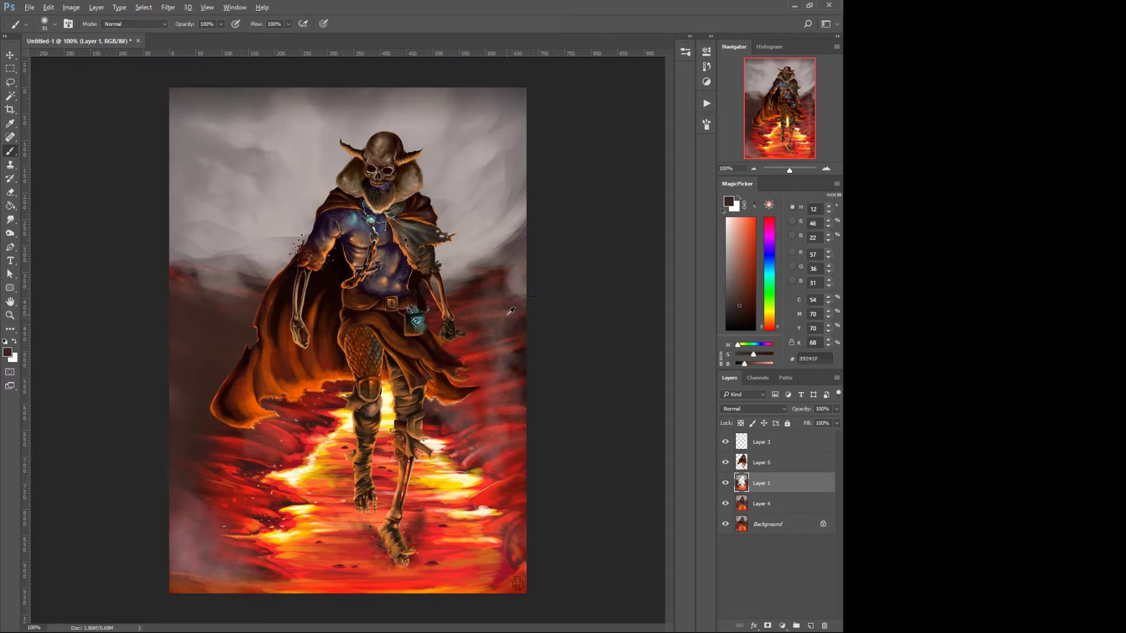
Step: Sample a darker reddish brown and softly paint it over the rocky slopes on both sides of the figure
{"action": "left_click", "coordinate": [524, 346], "text": "alt"}
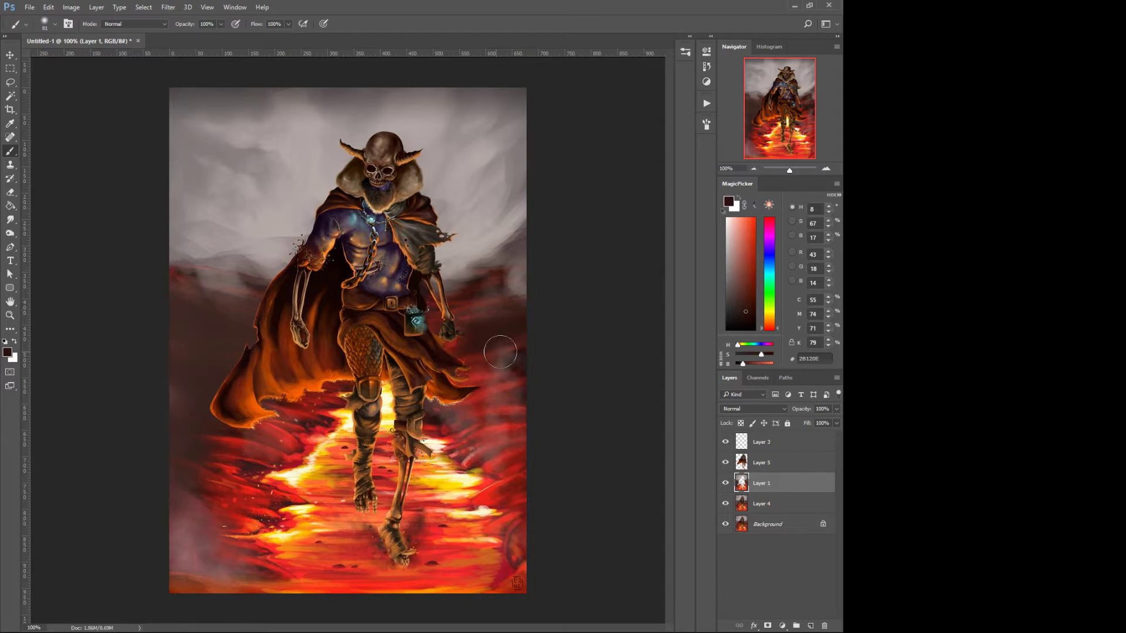
{"action": "mouse_move", "coordinate": [487, 401]}
{"action": "left_mouse_down"}
{"action": "mouse_move", "coordinate": [523, 420]}
{"action": "mouse_move", "coordinate": [516, 428]}
{"action": "left_mouse_up"}
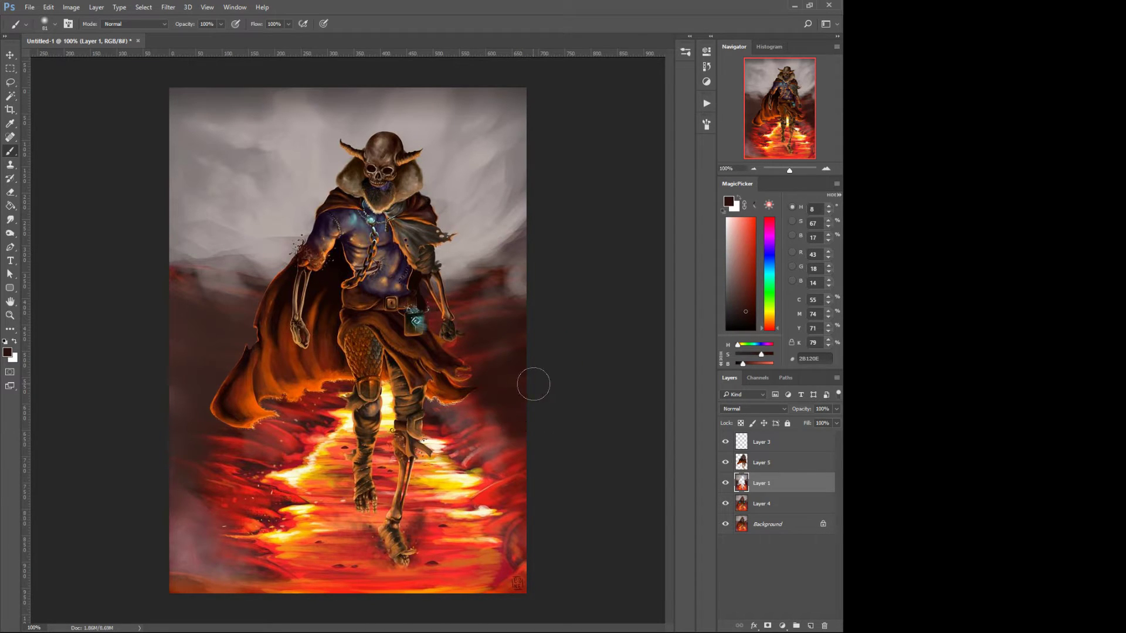
{"action": "left_click_drag", "start_coordinate": [514, 308], "coordinate": [504, 276]}
{"action": "mouse_move", "coordinate": [176, 276]}
{"action": "left_mouse_down"}
{"action": "mouse_move", "coordinate": [228, 311]}
{"action": "mouse_move", "coordinate": [222, 356]}
{"action": "left_mouse_up"}
Step: Choose the hard square brush from the brush presets
{"action": "right_click", "coordinate": [335, 353]}
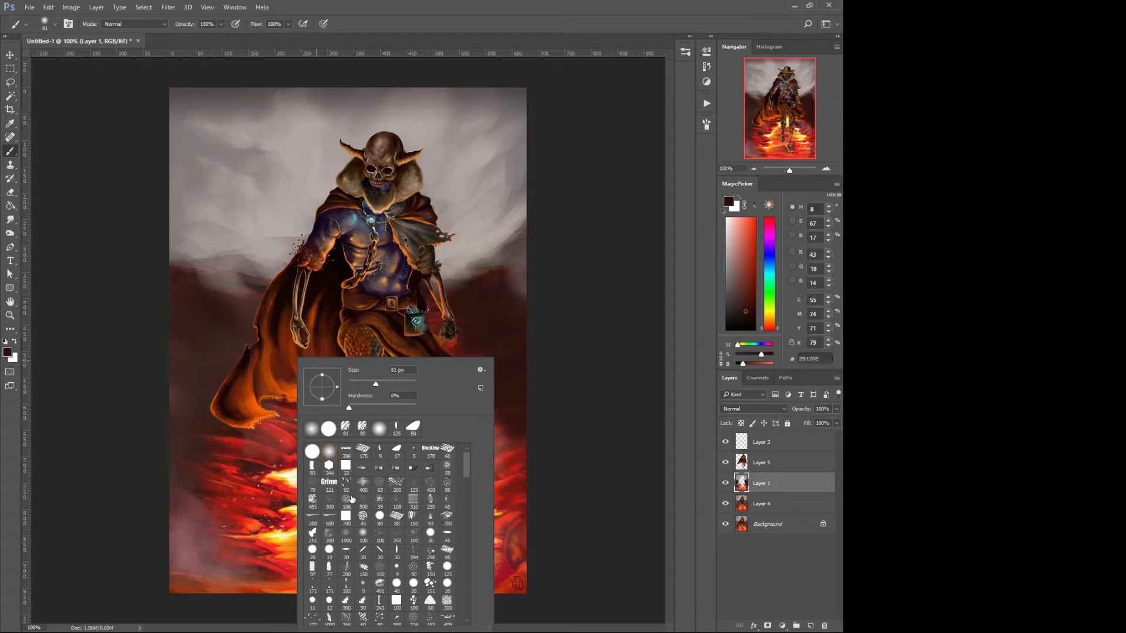
{"action": "left_click", "coordinate": [346, 465]}
{"action": "key", "text": "Return"}
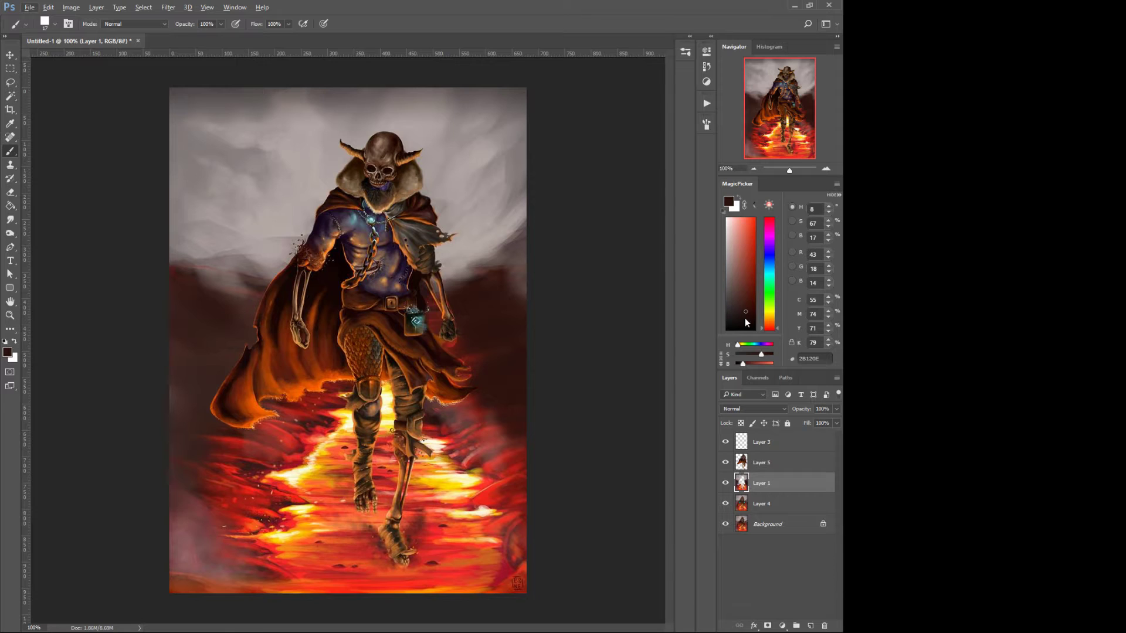
Step: Change the MagicPicker display to a colour wheel, switch the wheel's mode, and pick a near-black reddish brown
{"action": "left_click", "coordinate": [832, 194]}
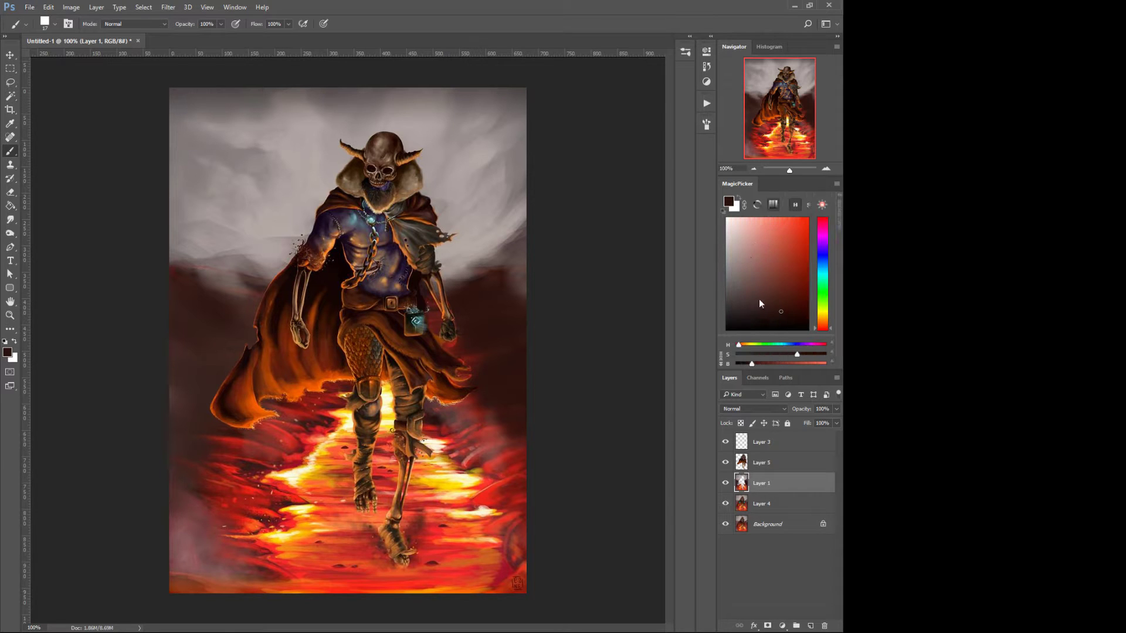
{"action": "left_click", "coordinate": [758, 203]}
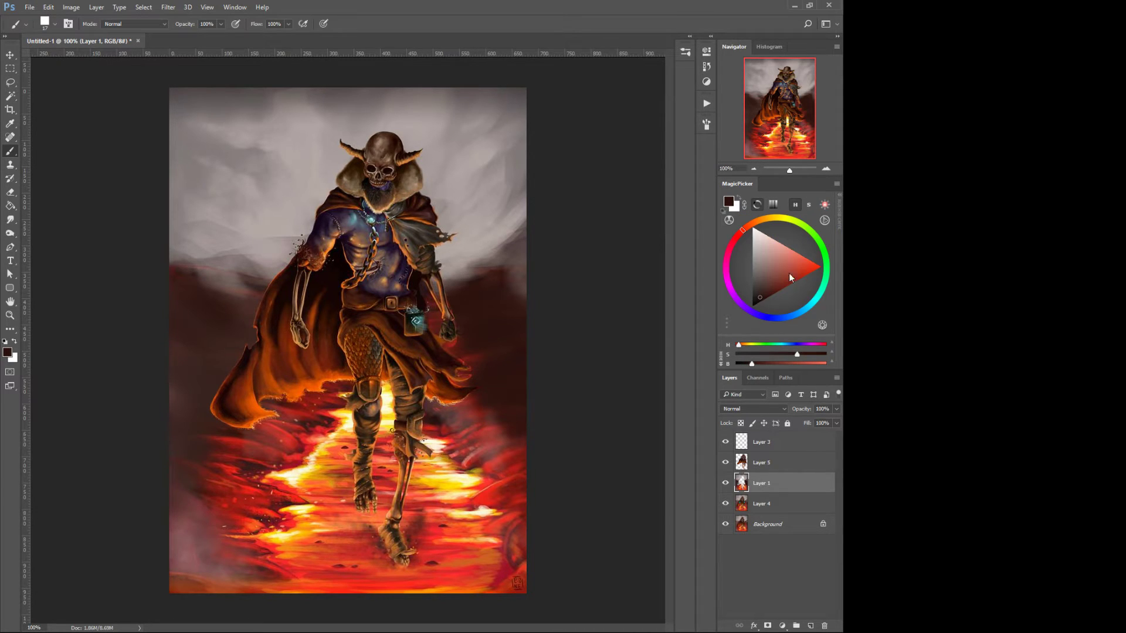
{"action": "left_click", "coordinate": [821, 324]}
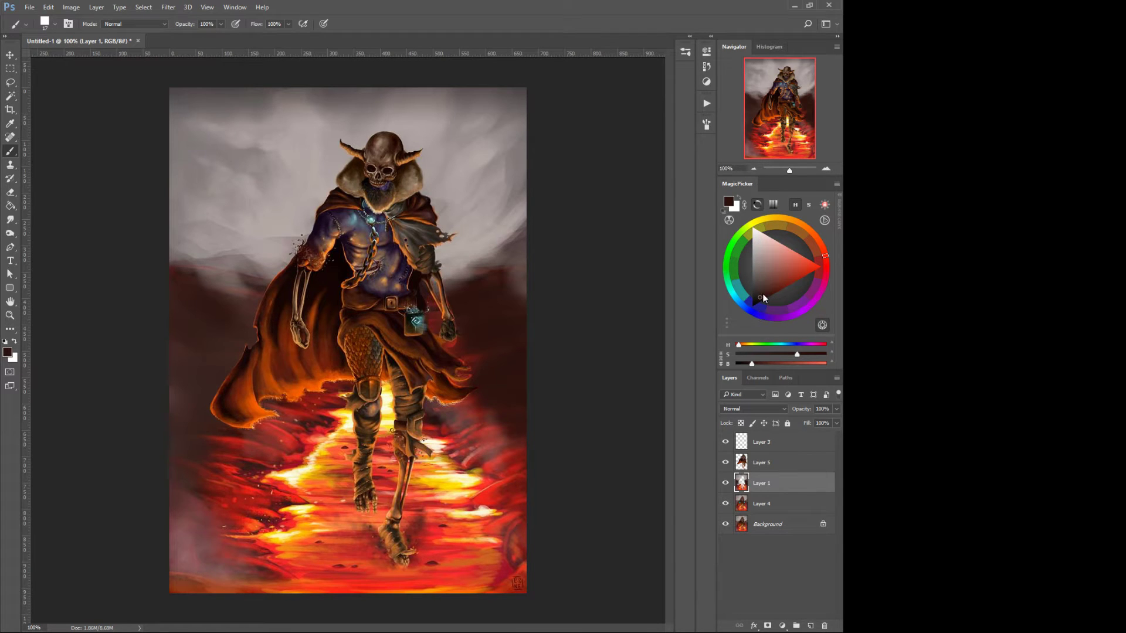
{"action": "left_click_drag", "start_coordinate": [758, 298], "coordinate": [758, 295]}
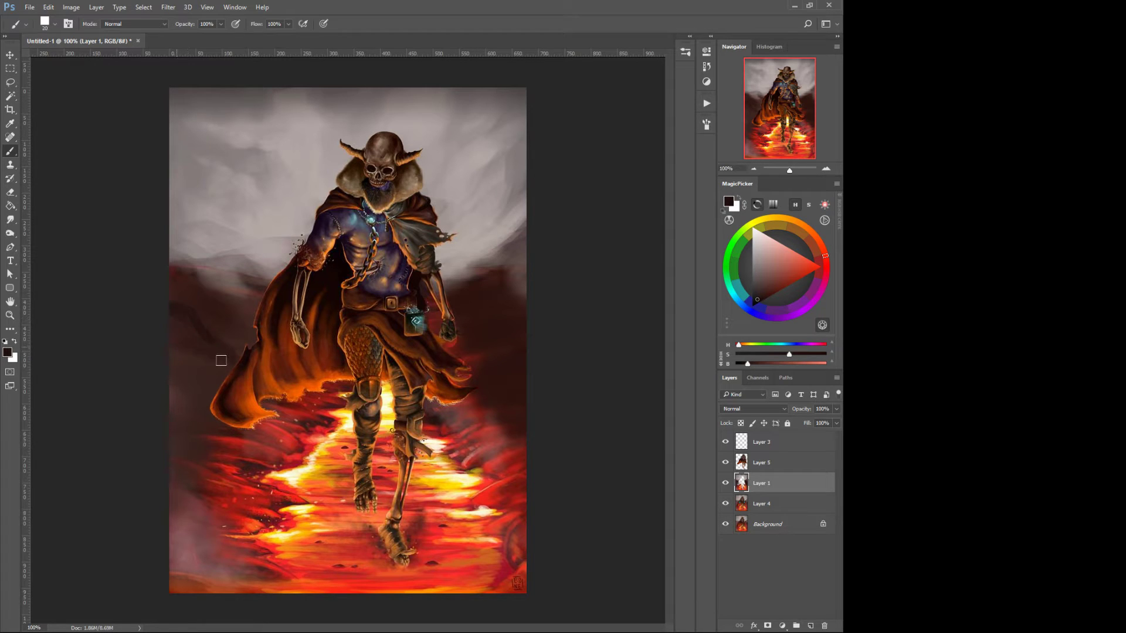
Step: Paint dark diagonal rock strokes over both slopes and the lower-left bank, varying the brush size, and compare with Layer 1 hidden
{"action": "key", "text": "bracketright"}
{"action": "mouse_move", "coordinate": [152, 342]}
{"action": "left_mouse_down"}
{"action": "mouse_move", "coordinate": [238, 398]}
{"action": "mouse_move", "coordinate": [158, 375]}
{"action": "mouse_move", "coordinate": [234, 421]}
{"action": "mouse_move", "coordinate": [202, 420]}
{"action": "mouse_move", "coordinate": [127, 379]}
{"action": "mouse_move", "coordinate": [228, 441]}
{"action": "mouse_move", "coordinate": [151, 420]}
{"action": "left_mouse_up"}
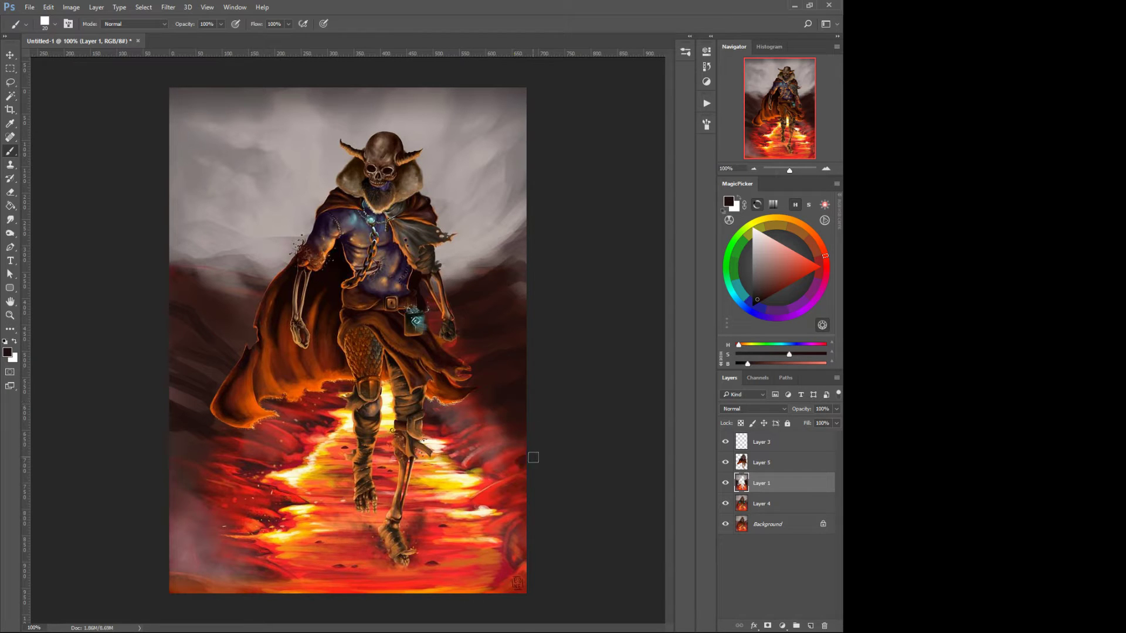
{"action": "key", "text": "bracketleft"}
{"action": "key", "text": "bracketleft"}
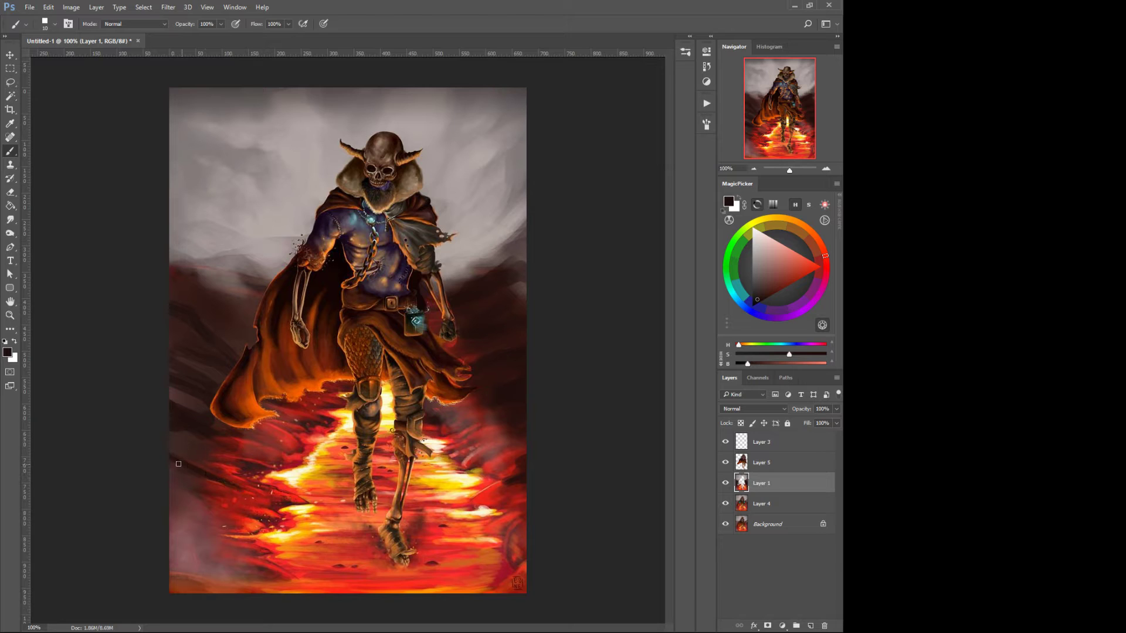
{"action": "key", "text": "bracketright"}
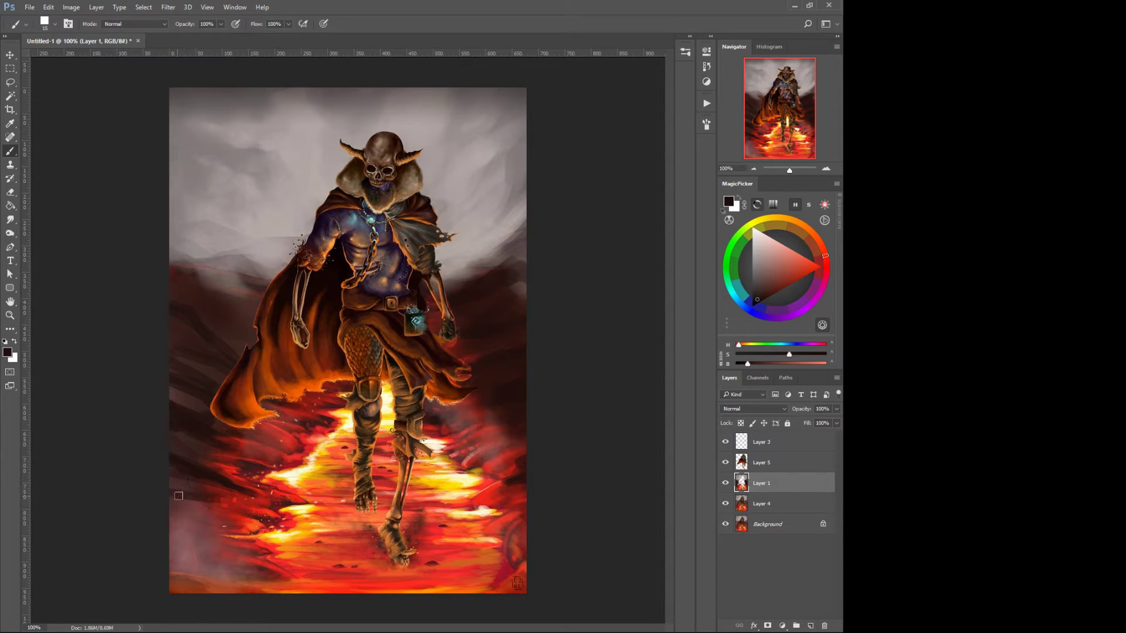
{"action": "mouse_move", "coordinate": [180, 495]}
{"action": "left_mouse_down"}
{"action": "mouse_move", "coordinate": [236, 514]}
{"action": "mouse_move", "coordinate": [171, 501]}
{"action": "mouse_move", "coordinate": [240, 514]}
{"action": "mouse_move", "coordinate": [157, 484]}
{"action": "mouse_move", "coordinate": [142, 492]}
{"action": "mouse_move", "coordinate": [235, 515]}
{"action": "left_mouse_up"}
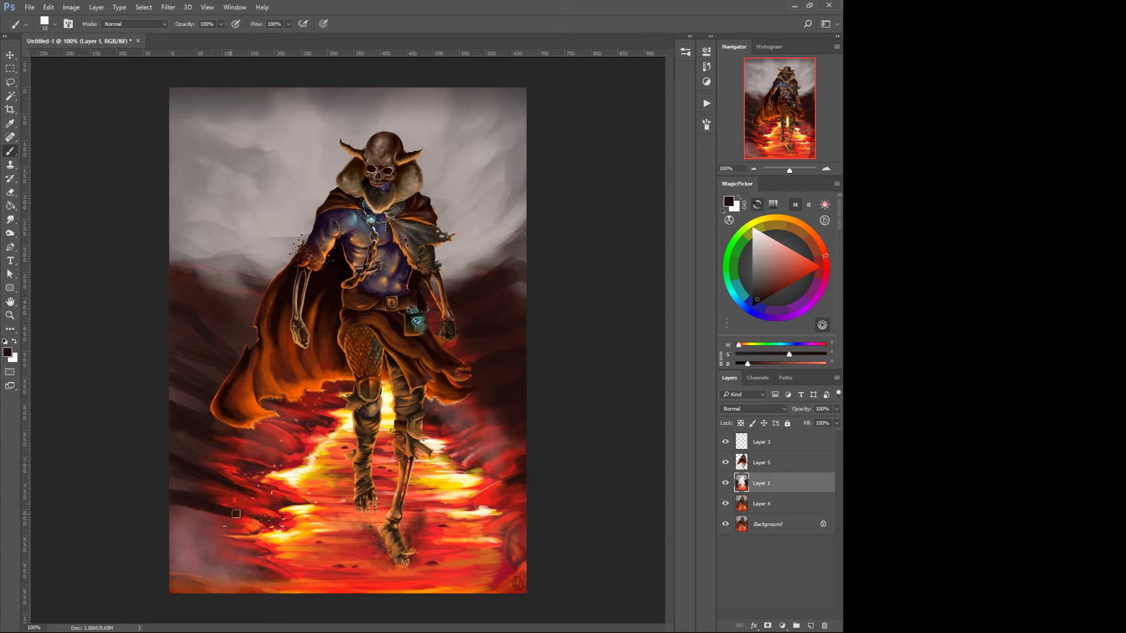
{"action": "left_click", "coordinate": [726, 484]}
{"action": "left_click", "coordinate": [726, 484]}
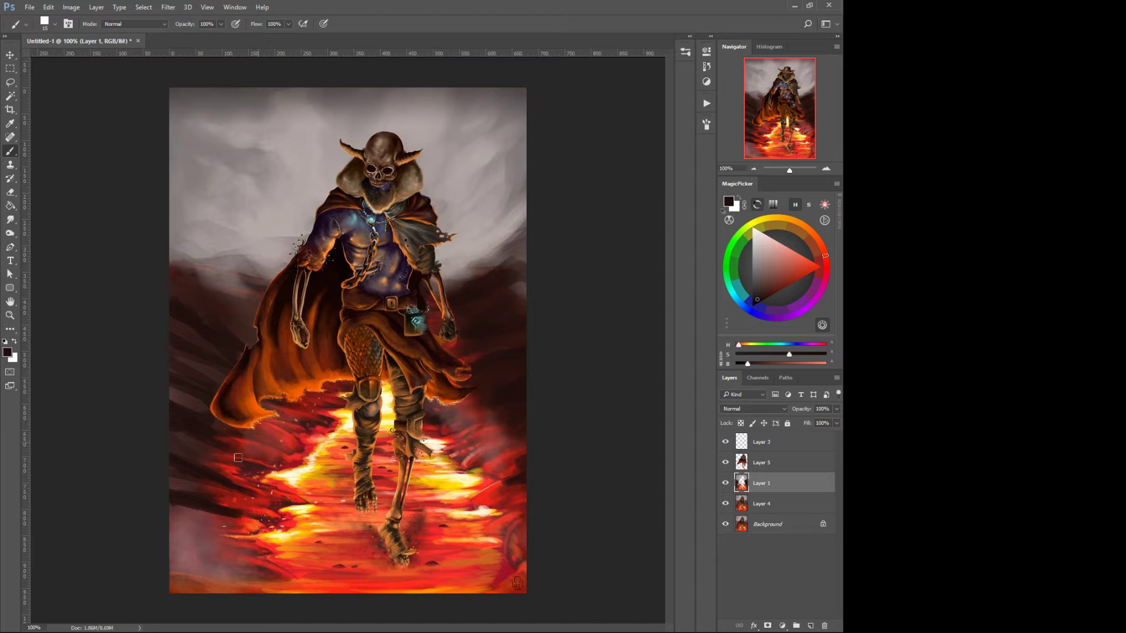
Step: Paint dark streaks across the lower-left bank and add sampled lava-red strokes along the edges of the lava
{"action": "mouse_move", "coordinate": [157, 531]}
{"action": "left_mouse_down"}
{"action": "mouse_move", "coordinate": [170, 518]}
{"action": "mouse_move", "coordinate": [153, 516]}
{"action": "mouse_move", "coordinate": [200, 542]}
{"action": "mouse_move", "coordinate": [176, 546]}
{"action": "mouse_move", "coordinate": [205, 548]}
{"action": "mouse_move", "coordinate": [139, 541]}
{"action": "mouse_move", "coordinate": [247, 560]}
{"action": "mouse_move", "coordinate": [164, 554]}
{"action": "mouse_move", "coordinate": [240, 569]}
{"action": "mouse_move", "coordinate": [195, 567]}
{"action": "mouse_move", "coordinate": [279, 572]}
{"action": "mouse_move", "coordinate": [193, 556]}
{"action": "mouse_move", "coordinate": [285, 567]}
{"action": "left_mouse_up"}
{"action": "left_click", "coordinate": [246, 551], "text": "alt"}
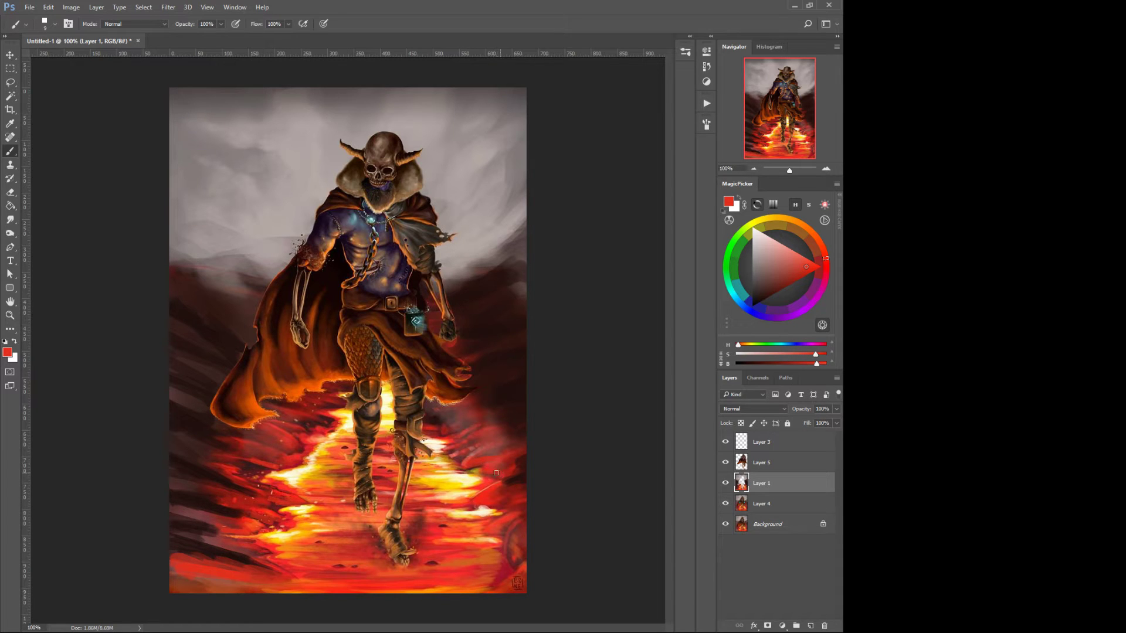
{"action": "left_click_drag", "start_coordinate": [496, 473], "coordinate": [477, 506]}
Step: Sample a near-black brown, enlarge the square brush, and paint dark rocks into the lower-right corner and bank of the lava
{"action": "left_click", "coordinate": [524, 505], "text": "alt"}
{"action": "key", "text": "bracketright"}
{"action": "key", "text": "bracketright"}
{"action": "key", "text": "bracketright"}
{"action": "key", "text": "bracketright"}
{"action": "key", "text": "bracketright"}
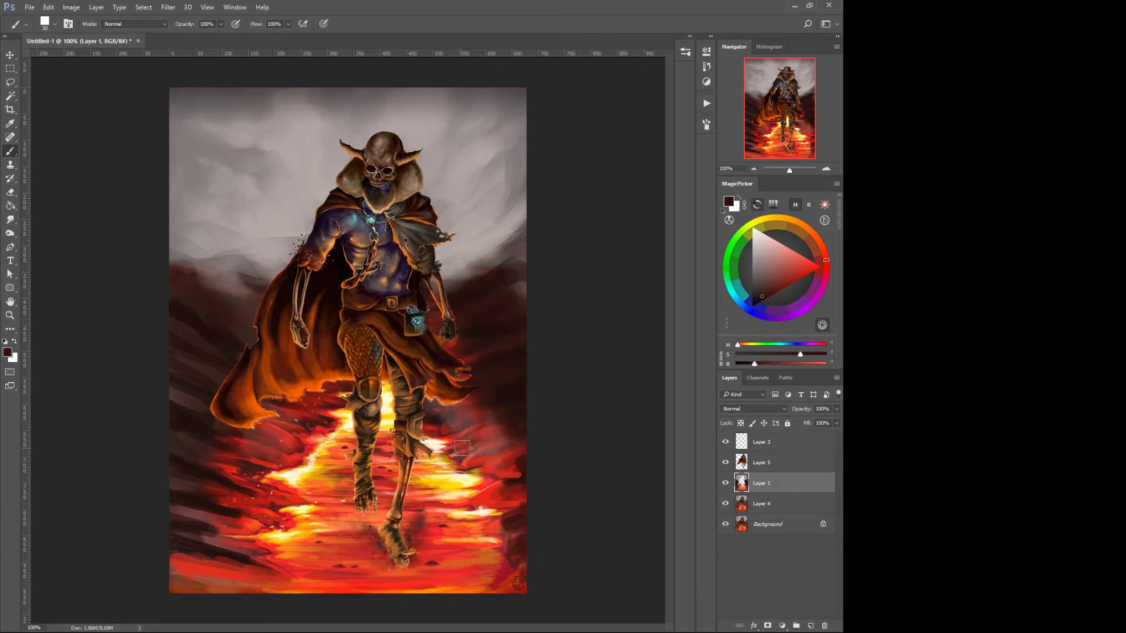
{"action": "left_click", "coordinate": [499, 415], "text": "alt"}
{"action": "left_click_drag", "start_coordinate": [537, 561], "coordinate": [457, 588]}
{"action": "left_click_drag", "start_coordinate": [547, 591], "coordinate": [438, 588]}
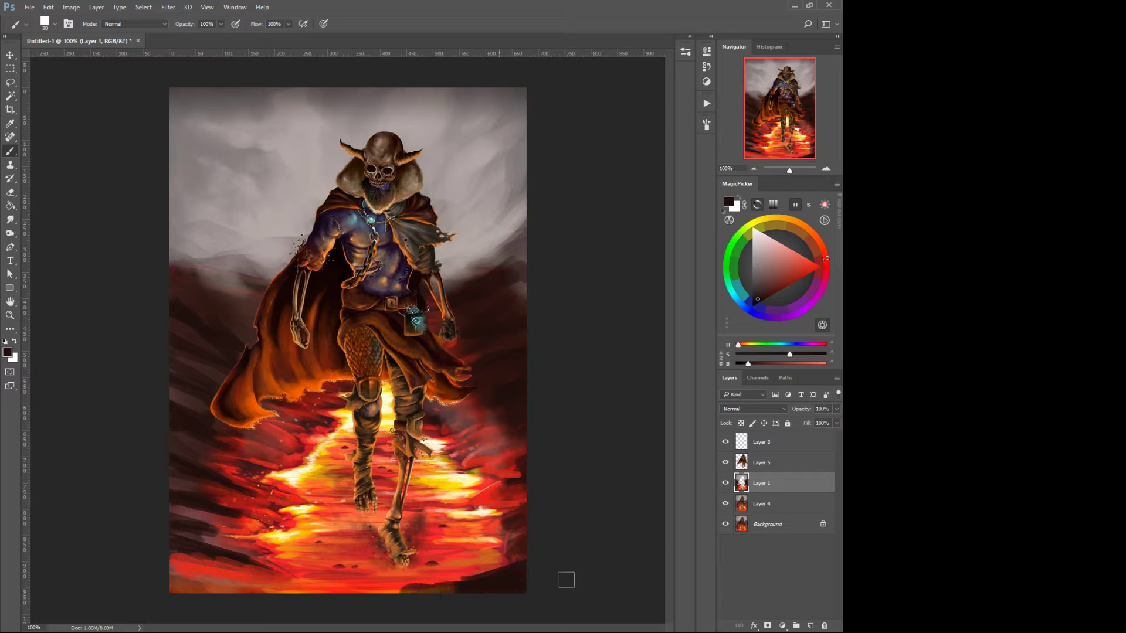
{"action": "left_click_drag", "start_coordinate": [531, 541], "coordinate": [460, 554]}
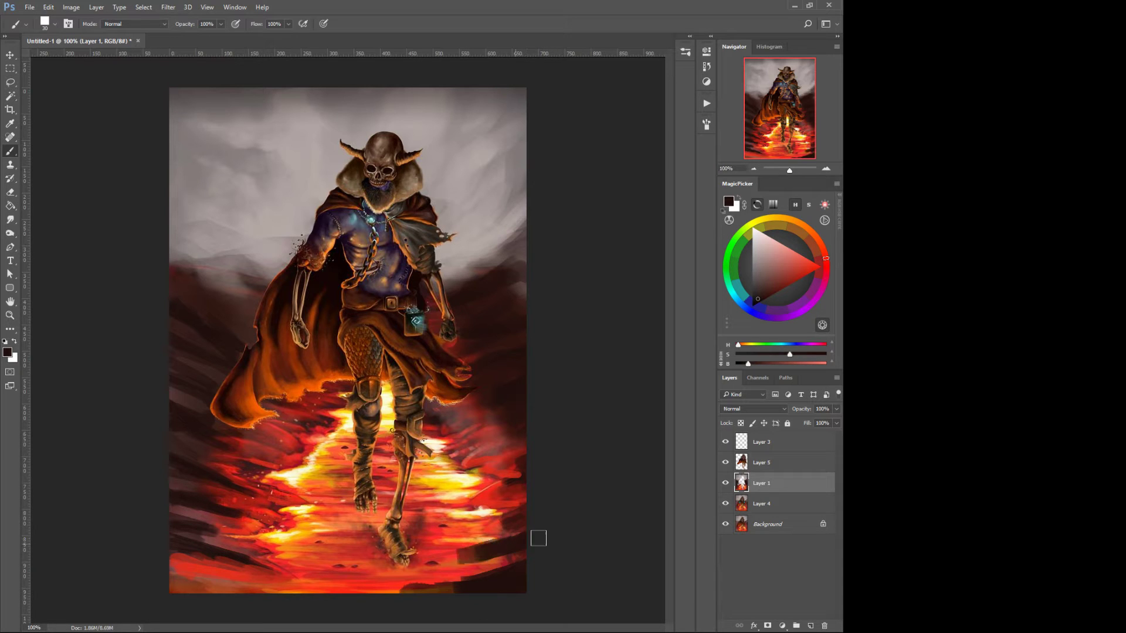
{"action": "left_click_drag", "start_coordinate": [530, 510], "coordinate": [478, 523]}
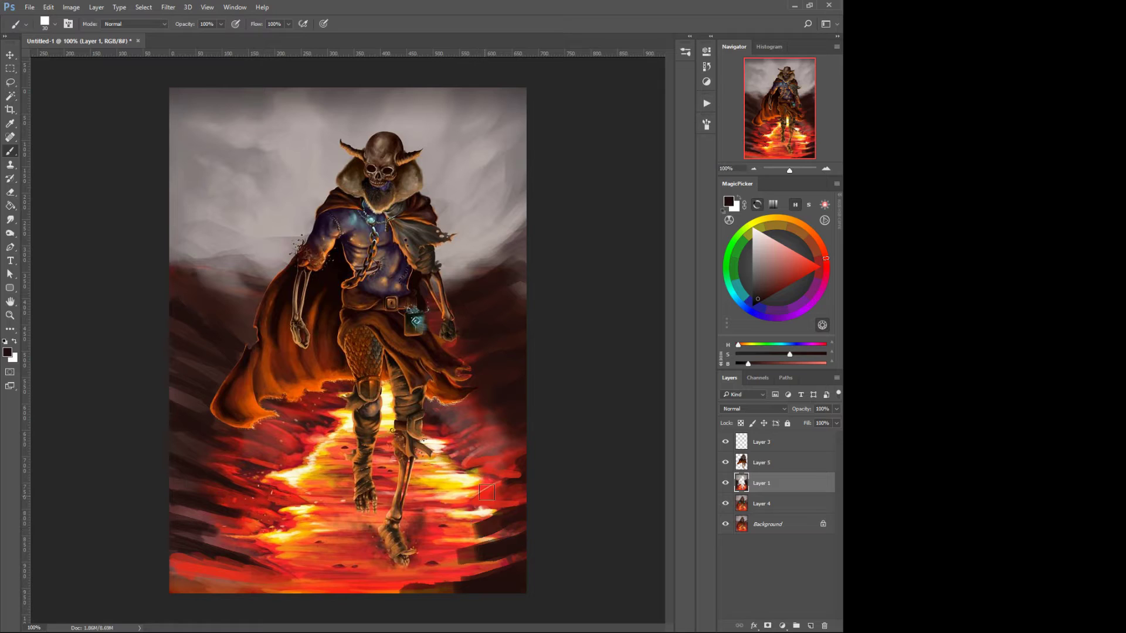
Step: Sample the lava red and, with a smaller brush, paint it along the inner edge of the lower-right rocks
{"action": "left_click", "coordinate": [277, 506], "text": "alt"}
{"action": "key", "text": "bracketleft"}
{"action": "key", "text": "bracketleft"}
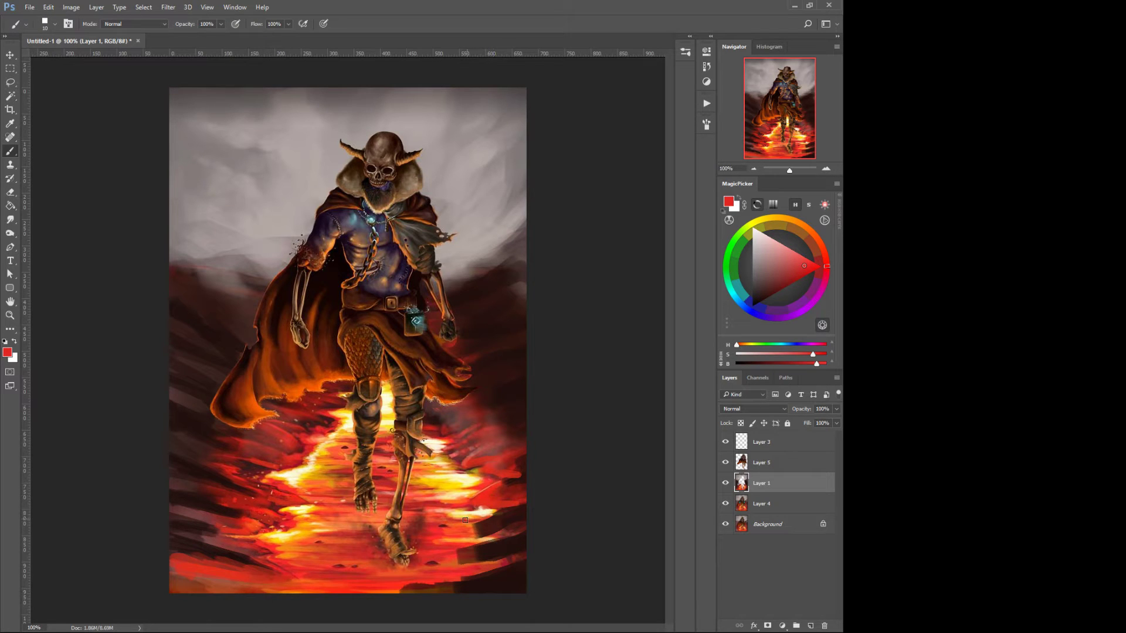
{"action": "mouse_move", "coordinate": [522, 525]}
{"action": "left_mouse_down"}
{"action": "mouse_move", "coordinate": [467, 533]}
{"action": "mouse_move", "coordinate": [493, 500]}
{"action": "mouse_move", "coordinate": [521, 501]}
{"action": "mouse_move", "coordinate": [466, 559]}
{"action": "mouse_move", "coordinate": [494, 561]}
{"action": "mouse_move", "coordinate": [449, 560]}
{"action": "left_mouse_up"}
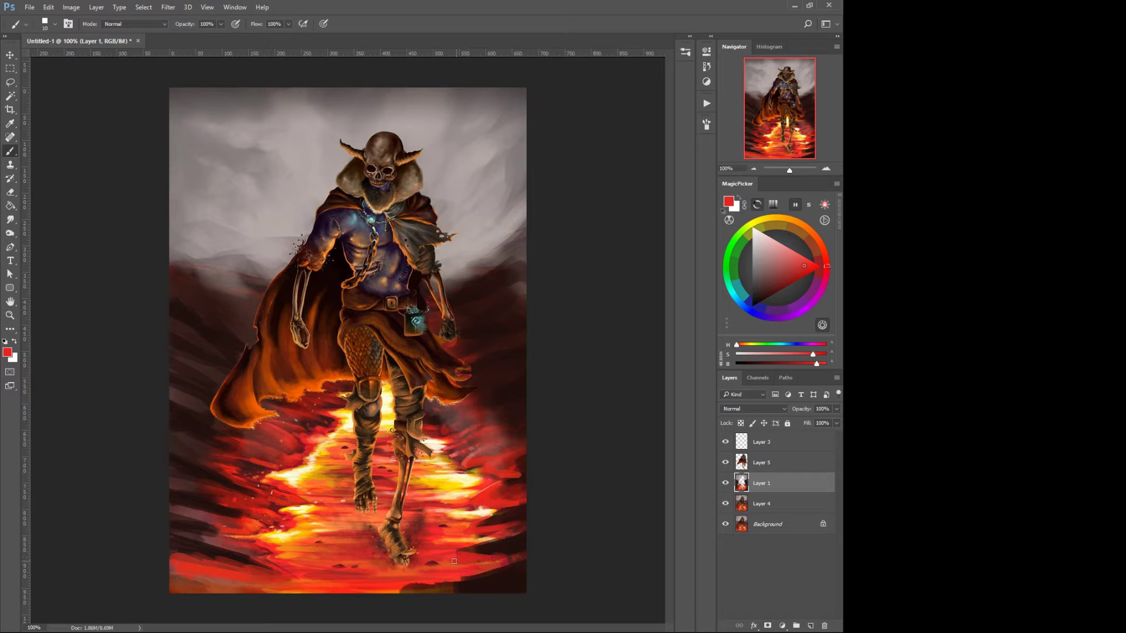
Step: Sample a bright yellow from the lava, enlarge the brush, and paint the lava river yellow around the figure's legs and feet
{"action": "left_click", "coordinate": [459, 473], "text": "alt"}
{"action": "key", "text": "bracketright"}
{"action": "key", "text": "bracketright"}
{"action": "key", "text": "bracketright"}
{"action": "key", "text": "bracketright"}
{"action": "key", "text": "bracketright"}
{"action": "key", "text": "bracketright"}
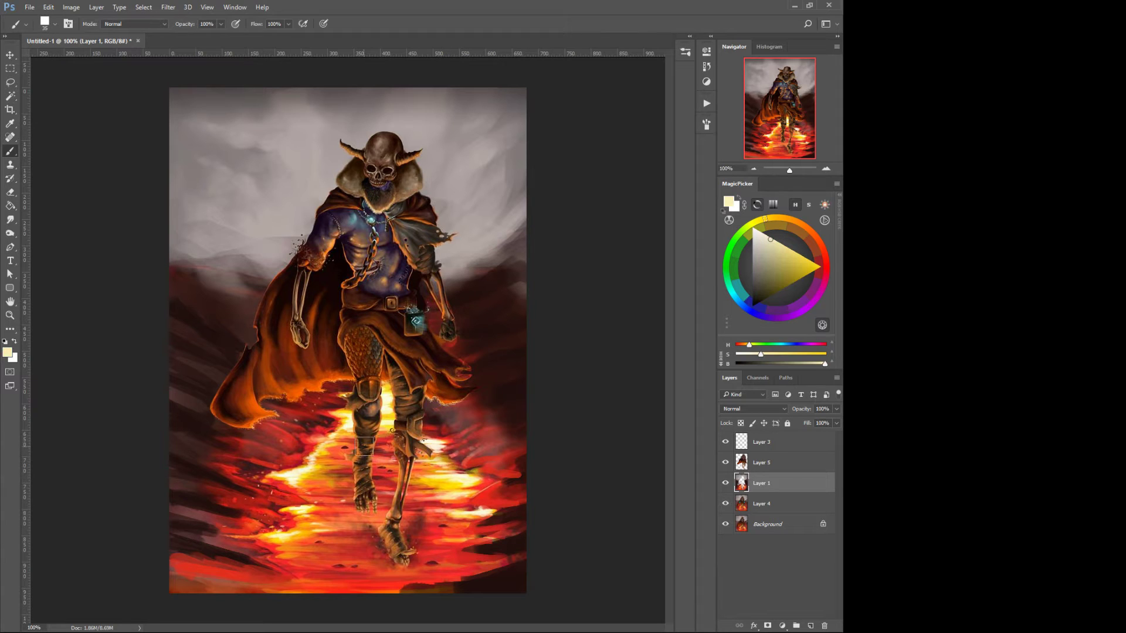
{"action": "left_click", "coordinate": [390, 437], "text": "alt"}
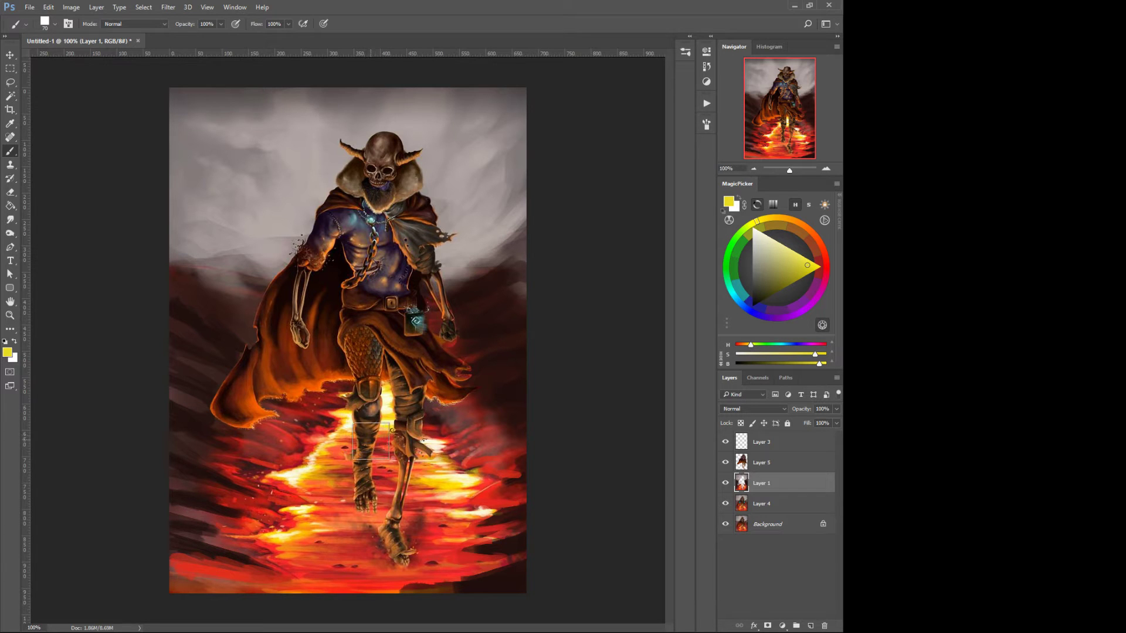
{"action": "mouse_move", "coordinate": [371, 436]}
{"action": "left_mouse_down"}
{"action": "mouse_move", "coordinate": [406, 464]}
{"action": "mouse_move", "coordinate": [339, 459]}
{"action": "mouse_move", "coordinate": [420, 480]}
{"action": "mouse_move", "coordinate": [335, 471]}
{"action": "mouse_move", "coordinate": [429, 499]}
{"action": "mouse_move", "coordinate": [344, 490]}
{"action": "mouse_move", "coordinate": [439, 512]}
{"action": "mouse_move", "coordinate": [321, 495]}
{"action": "mouse_move", "coordinate": [421, 513]}
{"action": "mouse_move", "coordinate": [347, 509]}
{"action": "mouse_move", "coordinate": [349, 524]}
{"action": "mouse_move", "coordinate": [424, 543]}
{"action": "mouse_move", "coordinate": [339, 535]}
{"action": "left_mouse_up"}
{"action": "mouse_move", "coordinate": [403, 551]}
{"action": "left_mouse_down"}
{"action": "mouse_move", "coordinate": [322, 553]}
{"action": "mouse_move", "coordinate": [367, 561]}
{"action": "mouse_move", "coordinate": [436, 549]}
{"action": "mouse_move", "coordinate": [433, 501]}
{"action": "mouse_move", "coordinate": [449, 475]}
{"action": "mouse_move", "coordinate": [346, 456]}
{"action": "mouse_move", "coordinate": [402, 440]}
{"action": "mouse_move", "coordinate": [345, 383]}
{"action": "left_mouse_up"}
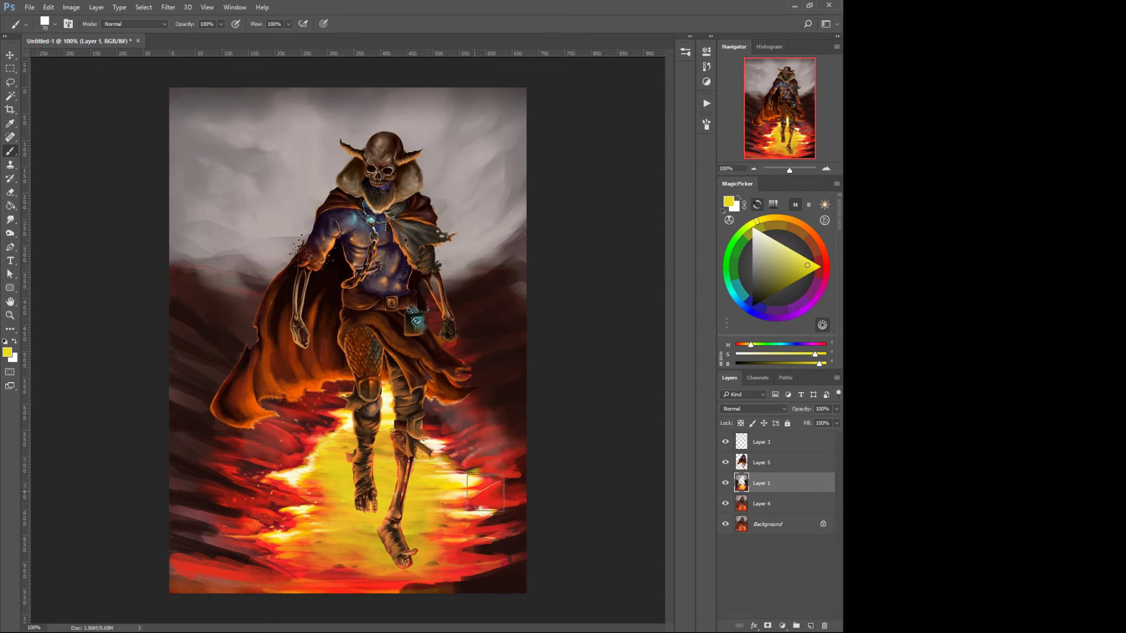
Step: Toggle the visibility of Layer 5 to compare the reworked figure with the painting beneath it
{"action": "left_click", "coordinate": [726, 463]}
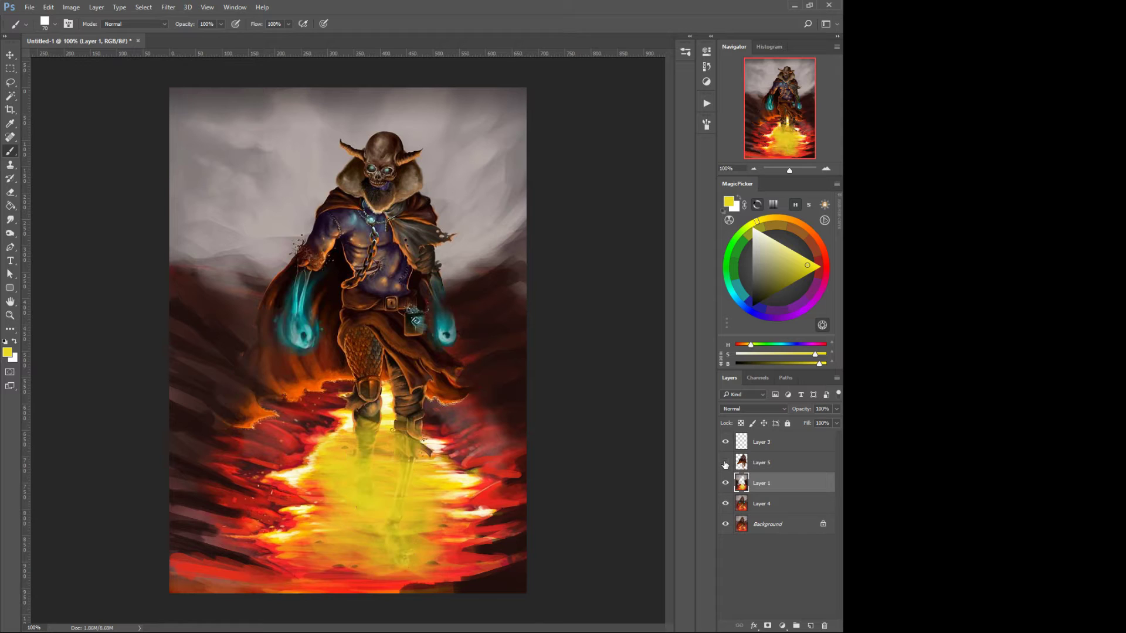
{"action": "left_click", "coordinate": [725, 463]}
{"action": "left_click", "coordinate": [725, 463]}
{"action": "left_click", "coordinate": [726, 463]}
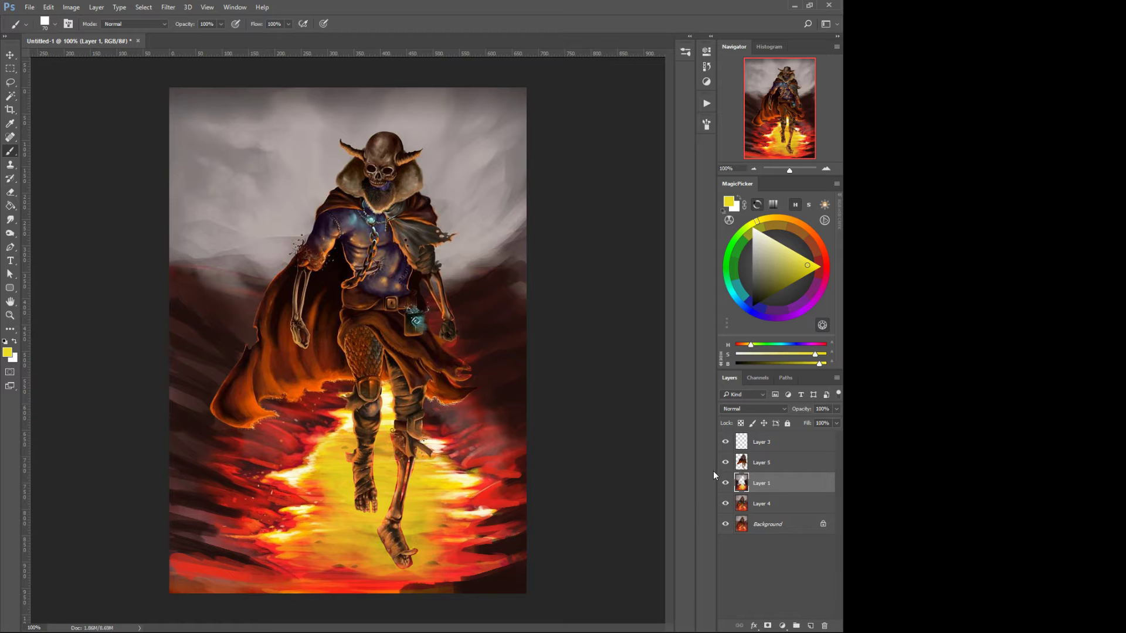
Step: Check the figure's silhouette by blackening a duplicate of Layer 5 with Hue/Saturation Lightness at -100, and delete the duplicate
{"action": "left_click", "coordinate": [742, 464]}
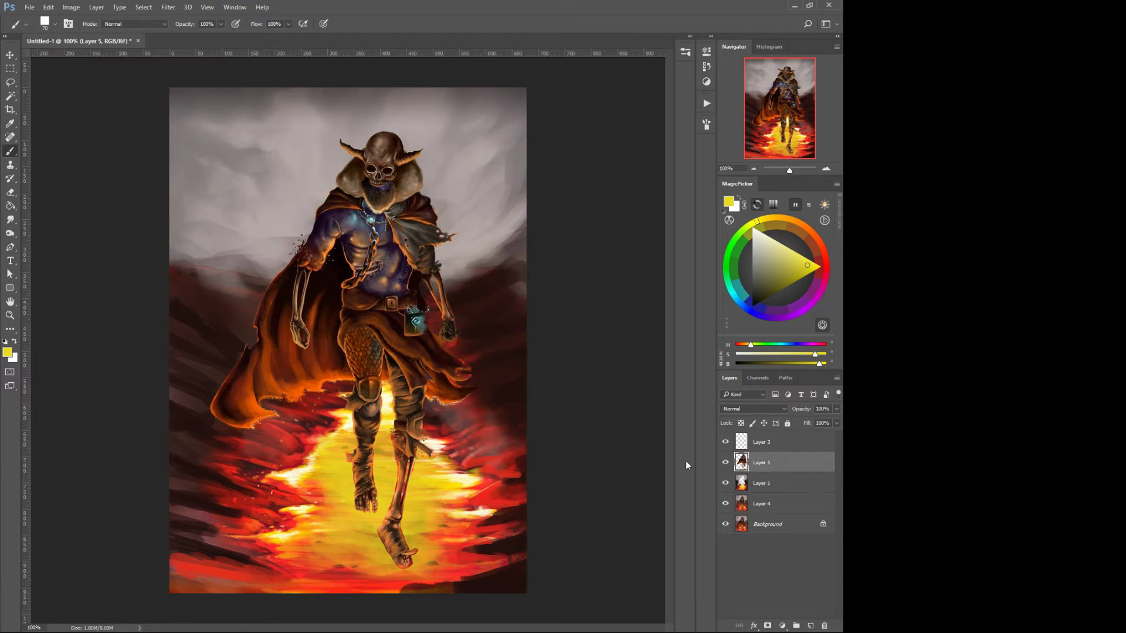
{"action": "left_click_drag", "start_coordinate": [742, 463], "coordinate": [810, 624]}
{"action": "left_click", "coordinate": [430, 389]}
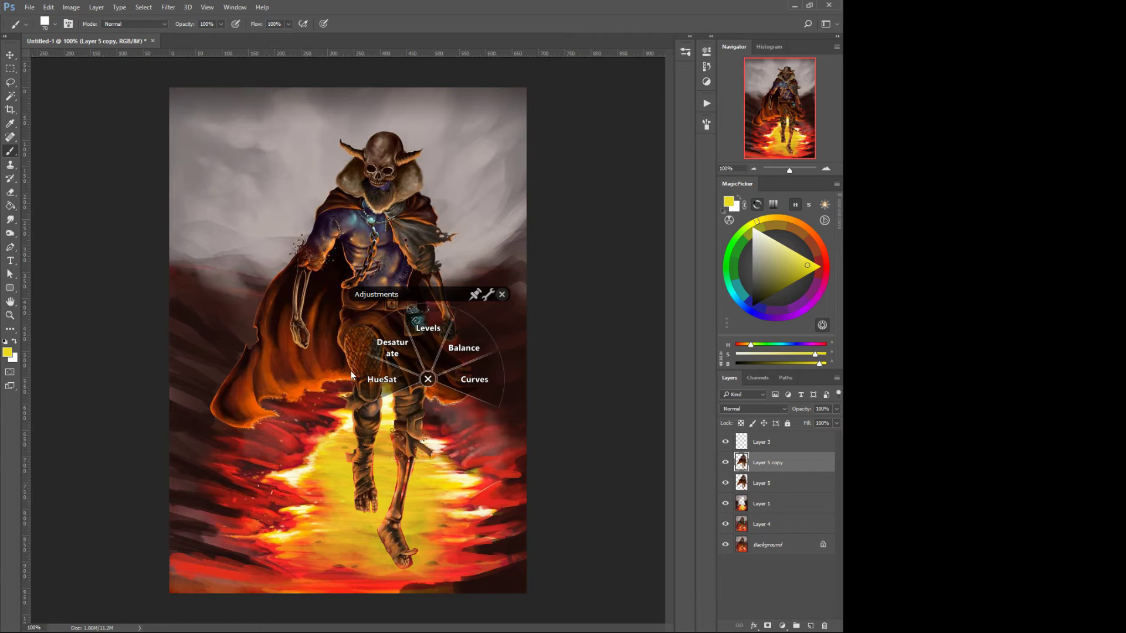
{"action": "left_click", "coordinate": [350, 371]}
{"action": "left_click_drag", "start_coordinate": [476, 501], "coordinate": [393, 498]}
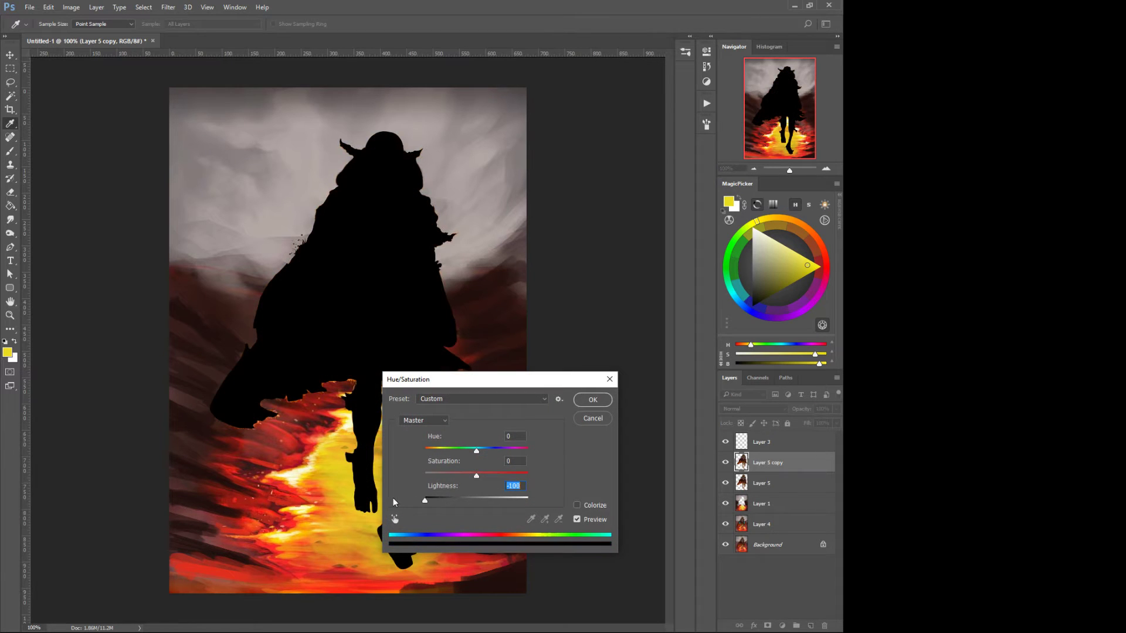
{"action": "left_click", "coordinate": [592, 400]}
{"action": "key", "text": "b"}
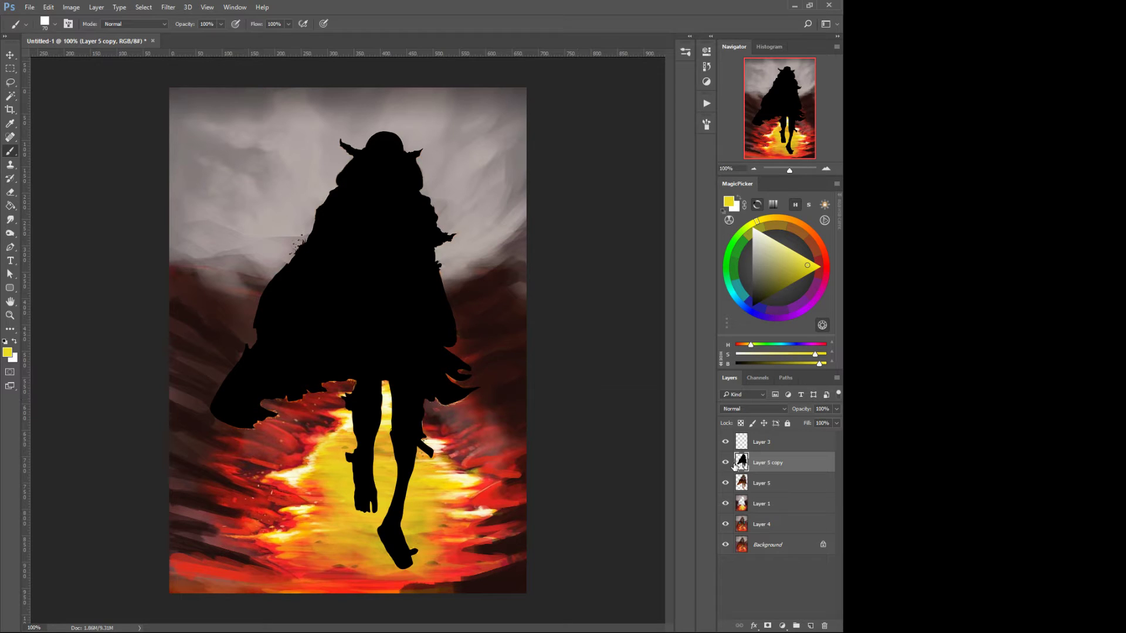
{"action": "mouse_move", "coordinate": [742, 465]}
{"action": "left_mouse_down"}
{"action": "mouse_move", "coordinate": [744, 513]}
{"action": "mouse_move", "coordinate": [792, 619]}
{"action": "mouse_move", "coordinate": [824, 626]}
{"action": "left_mouse_up"}
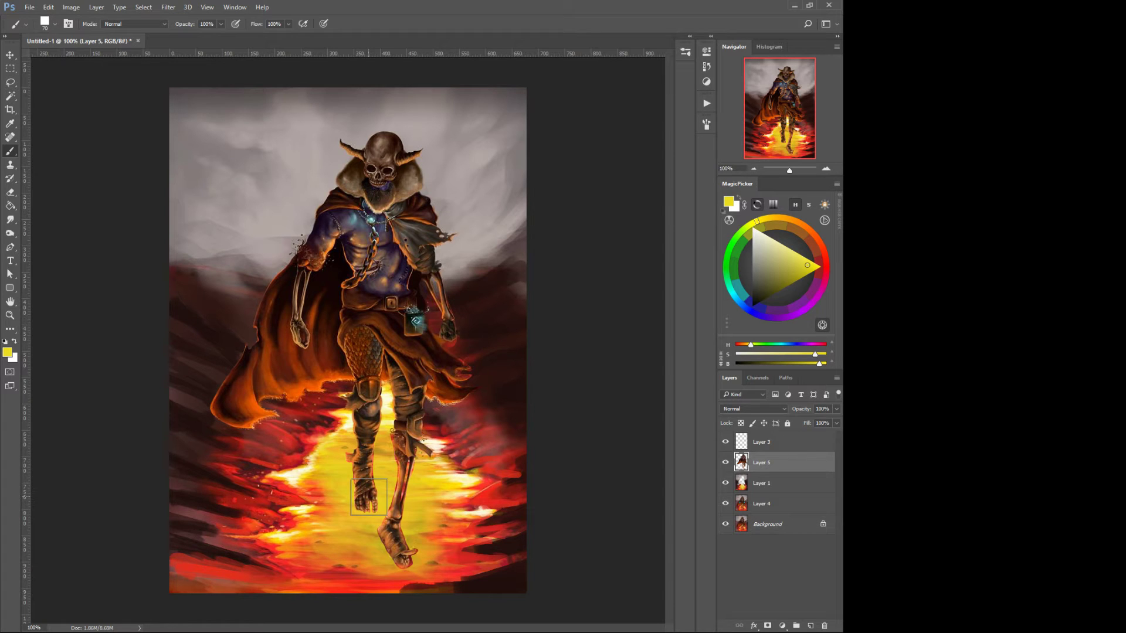
Step: Lasso the cape on Layer 5, cut it to a new layer, and place that layer below Layer 5
{"action": "left_click", "coordinate": [10, 82]}
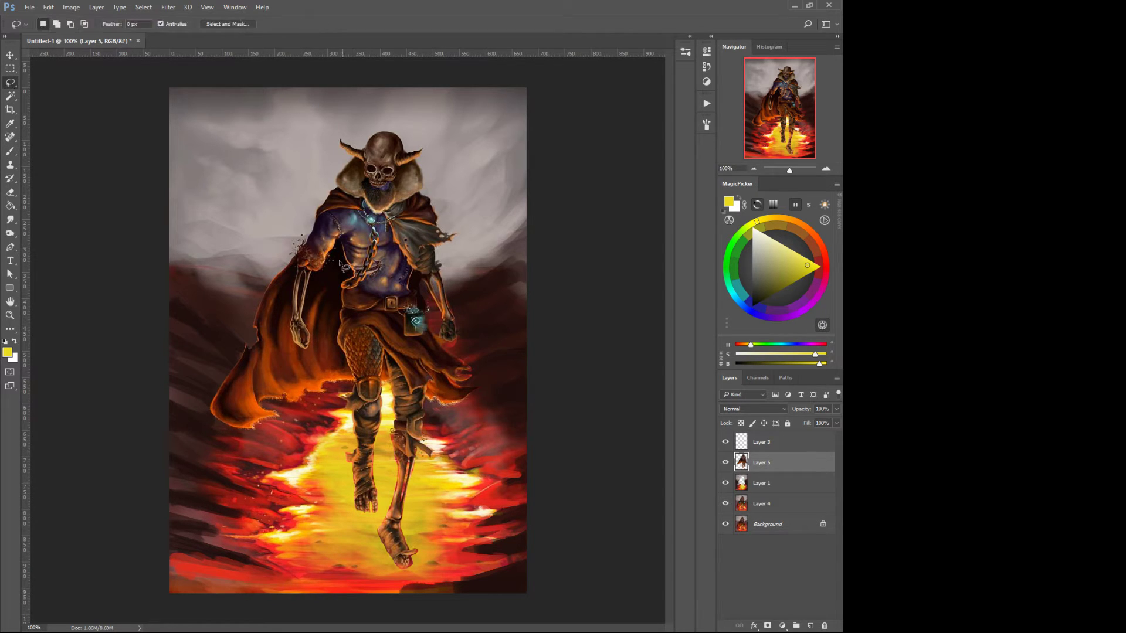
{"action": "mouse_move", "coordinate": [342, 246]}
{"action": "left_mouse_down"}
{"action": "mouse_move", "coordinate": [338, 341]}
{"action": "mouse_move", "coordinate": [355, 383]}
{"action": "mouse_move", "coordinate": [265, 443]}
{"action": "mouse_move", "coordinate": [205, 442]}
{"action": "mouse_move", "coordinate": [220, 333]}
{"action": "mouse_move", "coordinate": [267, 244]}
{"action": "mouse_move", "coordinate": [295, 241]}
{"action": "mouse_move", "coordinate": [293, 320]}
{"action": "mouse_move", "coordinate": [307, 354]}
{"action": "mouse_move", "coordinate": [308, 297]}
{"action": "mouse_move", "coordinate": [342, 241]}
{"action": "left_mouse_up"}
{"action": "right_click", "coordinate": [305, 336]}
{"action": "left_click", "coordinate": [330, 425]}
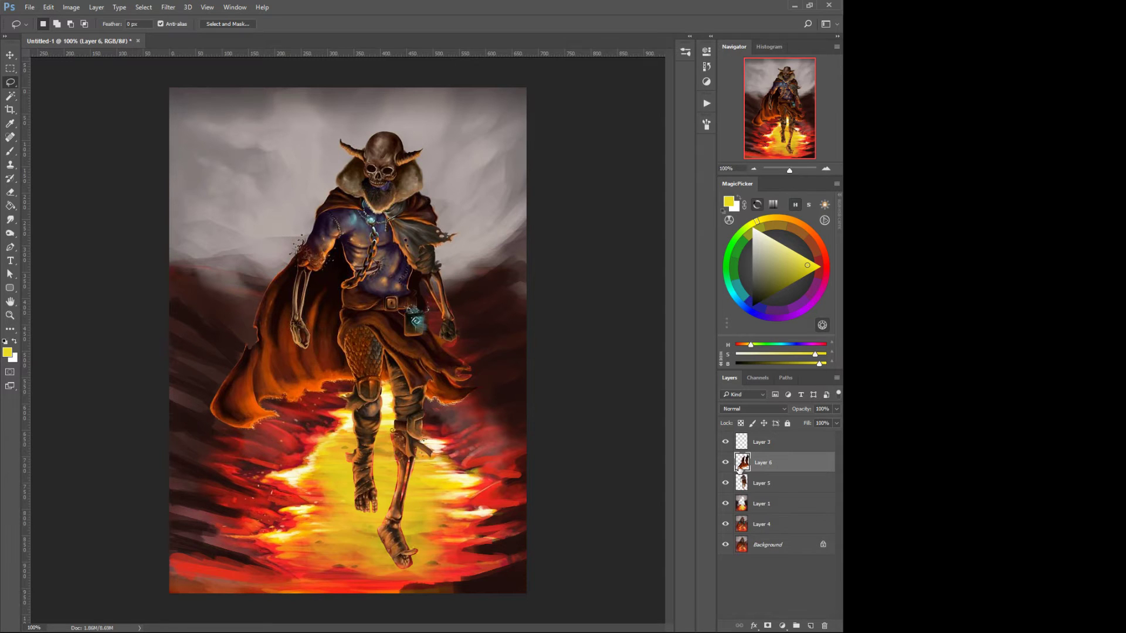
{"action": "left_click_drag", "start_coordinate": [740, 468], "coordinate": [741, 495]}
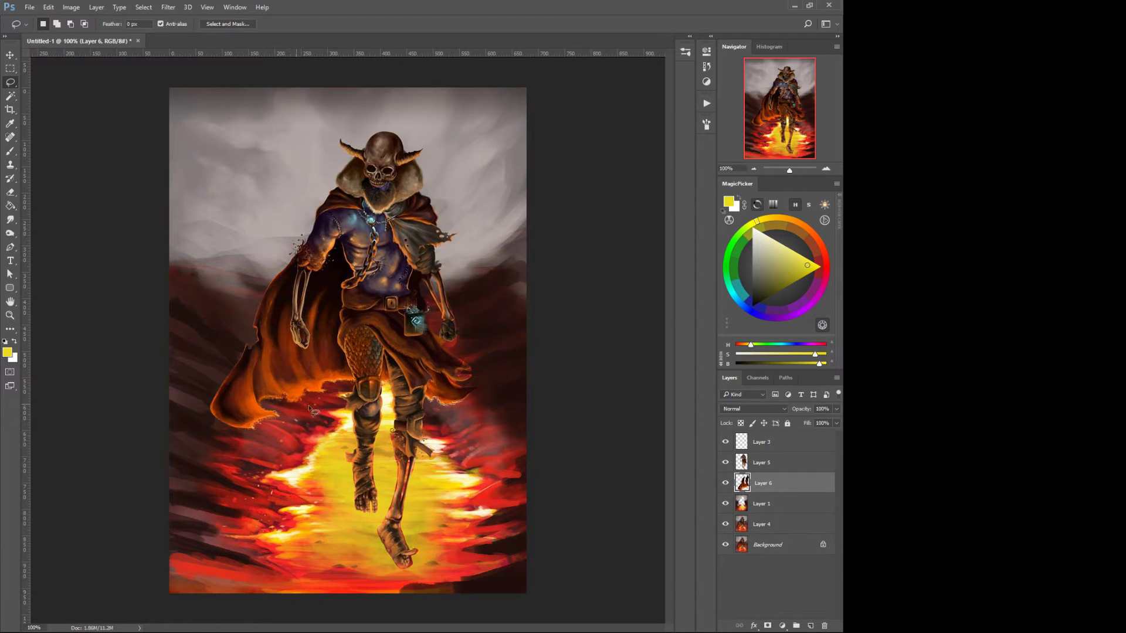
Step: Hide the cape layer and paint sampled dark brown over the old cape and teal hand glow on Layer 1
{"action": "left_click", "coordinate": [725, 483]}
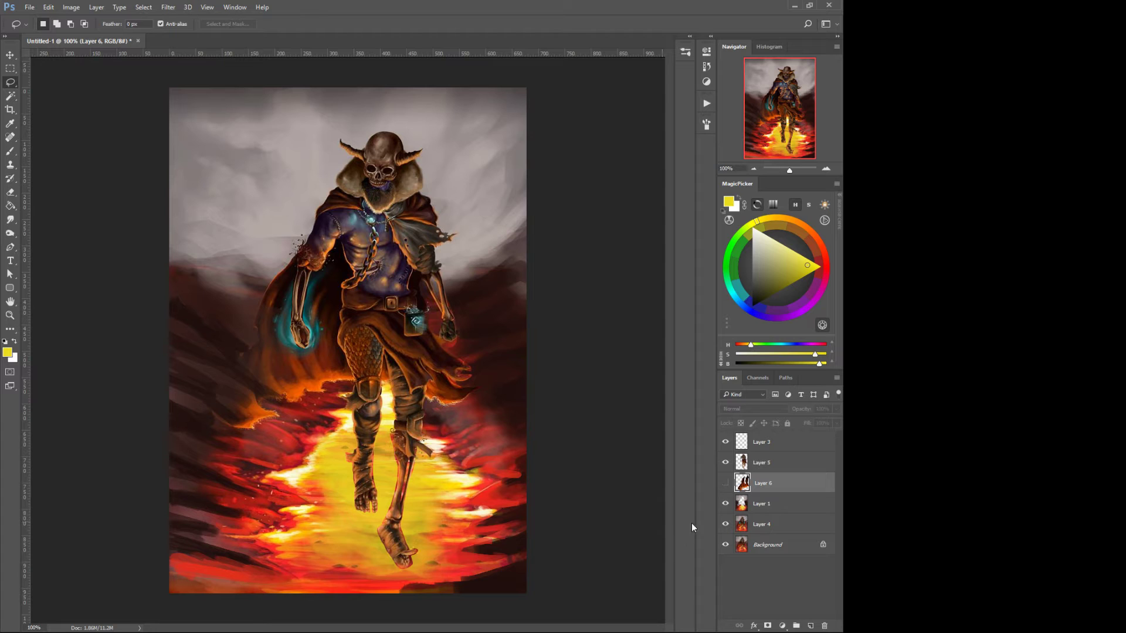
{"action": "left_click", "coordinate": [740, 504]}
{"action": "middle_click", "coordinate": [244, 323]}
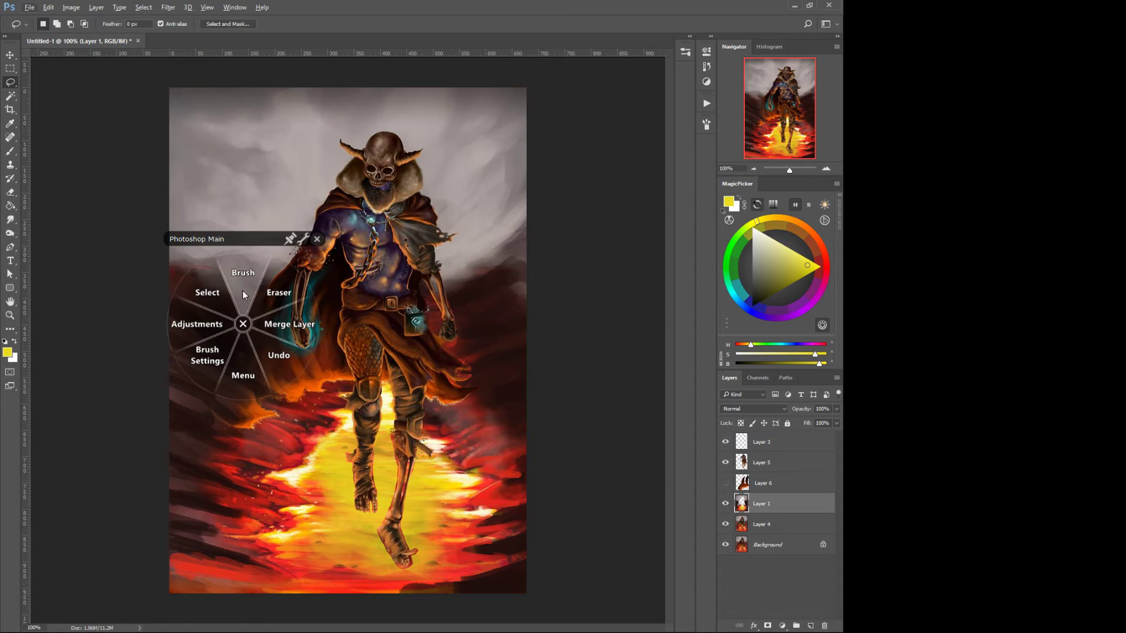
{"action": "left_click", "coordinate": [245, 295]}
{"action": "left_click", "coordinate": [235, 337], "text": "alt"}
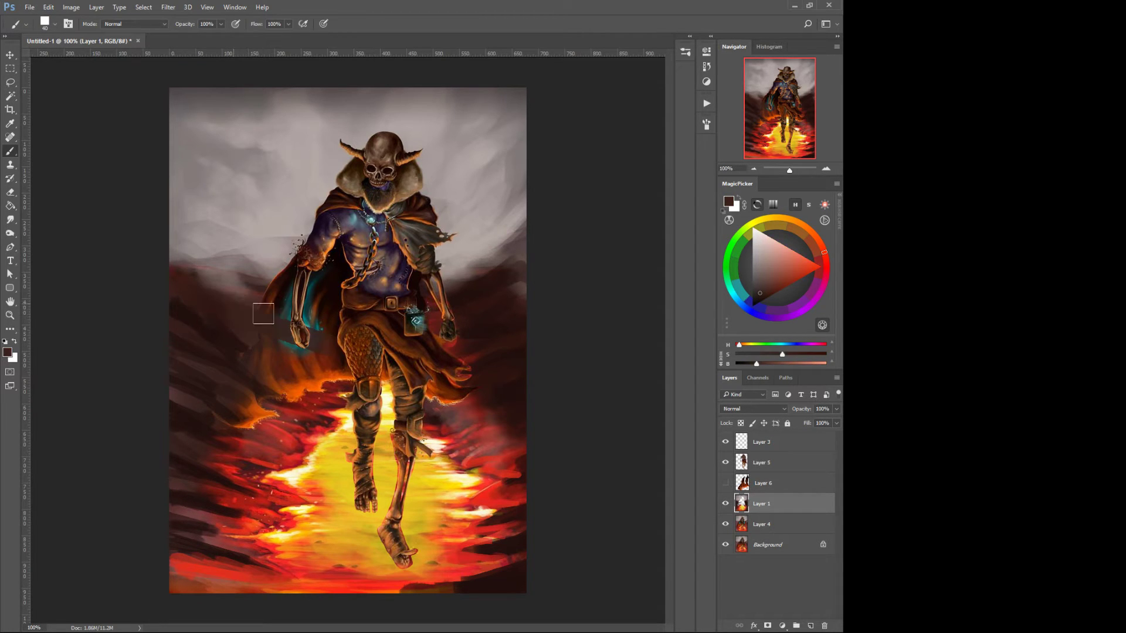
{"action": "mouse_move", "coordinate": [264, 314]}
{"action": "left_mouse_down"}
{"action": "mouse_move", "coordinate": [331, 323]}
{"action": "mouse_move", "coordinate": [298, 305]}
{"action": "mouse_move", "coordinate": [366, 303]}
{"action": "left_mouse_up"}
{"action": "left_click", "coordinate": [253, 281], "text": "alt"}
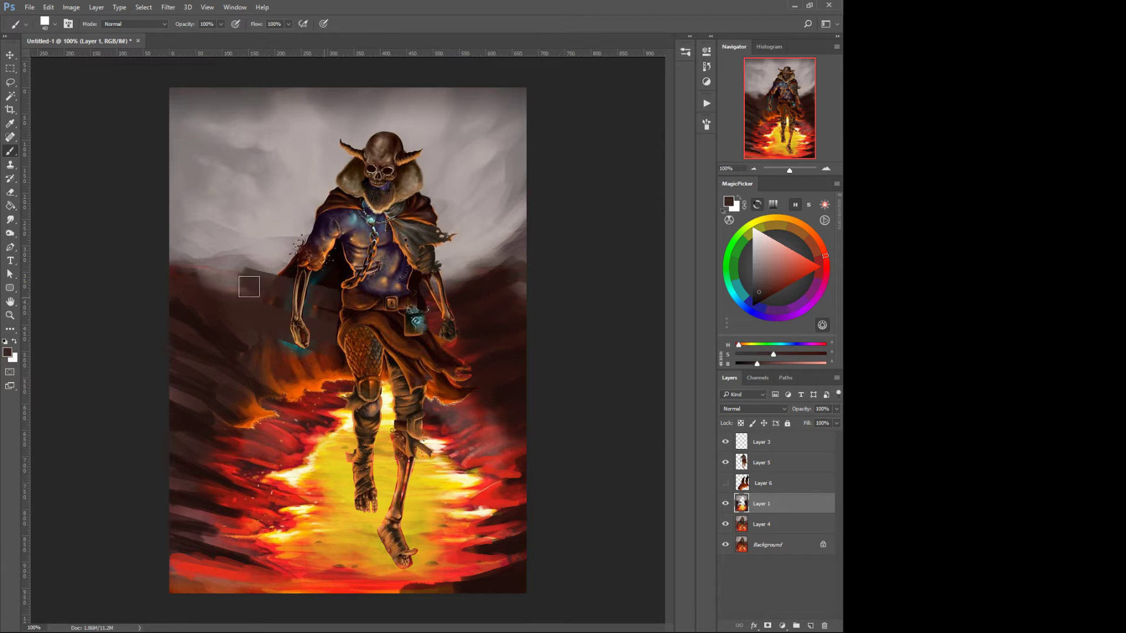
Step: Sample the greys near the horizon and paint over the cape and splatter remains beside the figure's raised shoulder and elbow
{"action": "left_click", "coordinate": [277, 258], "text": "alt"}
{"action": "mouse_move", "coordinate": [281, 258]}
{"action": "left_mouse_down"}
{"action": "mouse_move", "coordinate": [361, 272]}
{"action": "mouse_move", "coordinate": [282, 242]}
{"action": "mouse_move", "coordinate": [372, 267]}
{"action": "mouse_move", "coordinate": [248, 267]}
{"action": "left_mouse_up"}
{"action": "left_click", "coordinate": [283, 242], "text": "alt"}
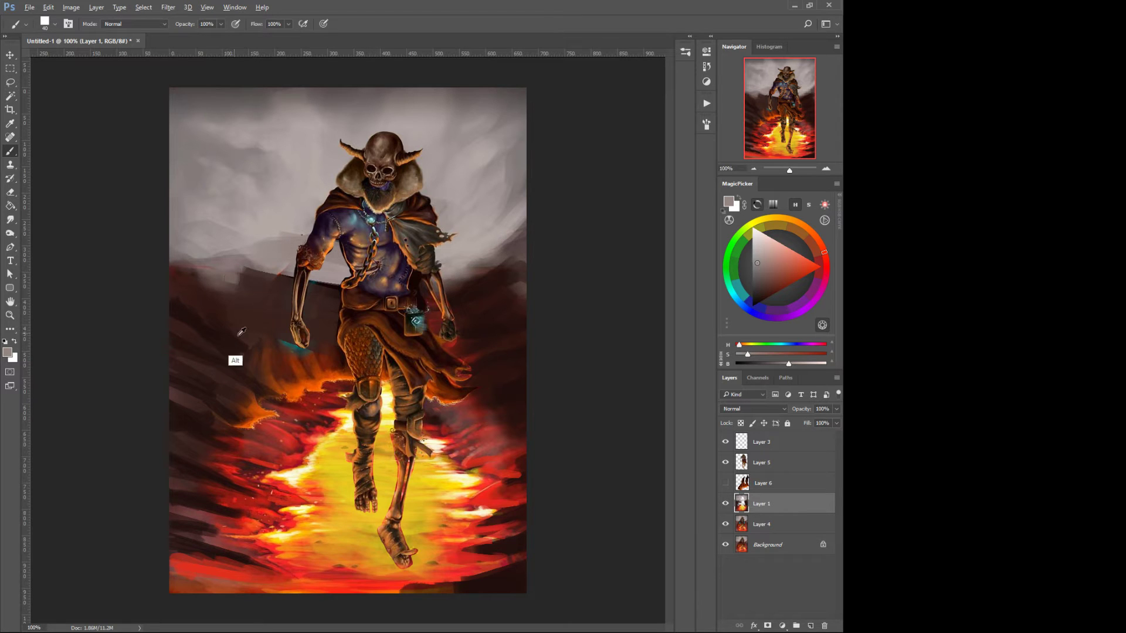
Step: Paint sampled orange and dark browns over the remaining teal glow and the slope beside the hand, and show the cape layer again
{"action": "left_click", "coordinate": [314, 381], "text": "alt"}
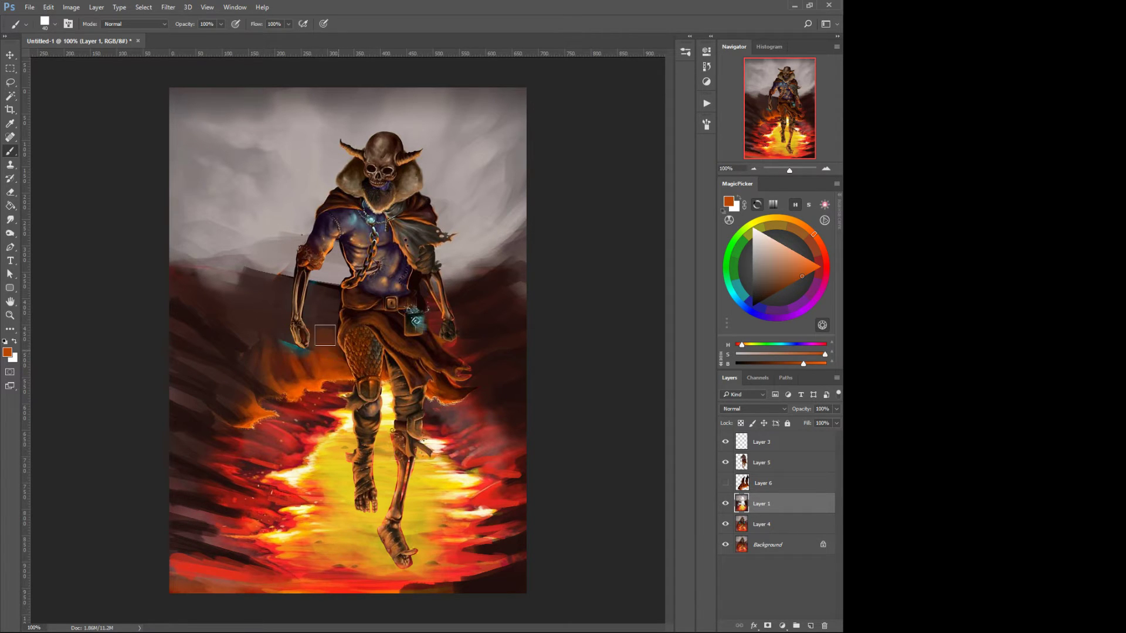
{"action": "left_click", "coordinate": [258, 342], "text": "alt"}
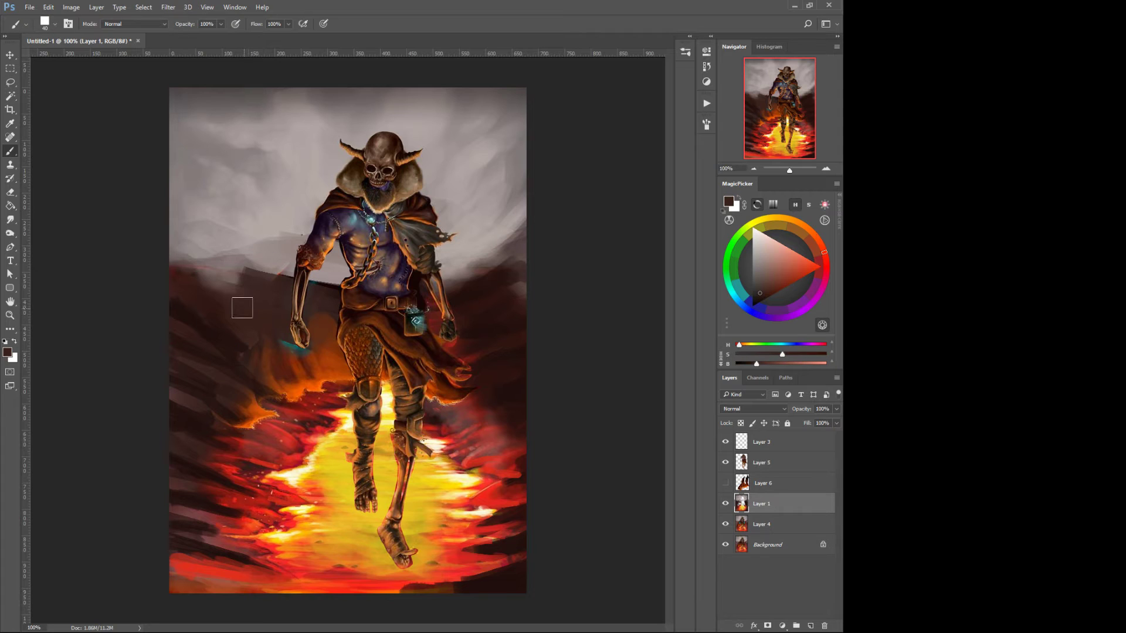
{"action": "left_click_drag", "start_coordinate": [273, 334], "coordinate": [294, 360]}
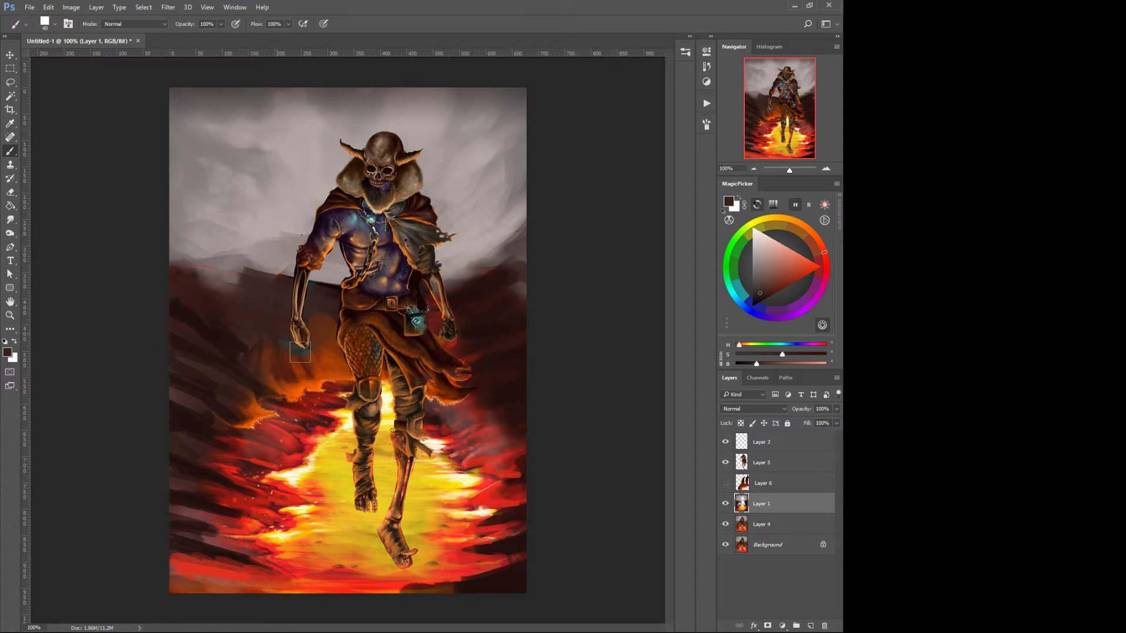
{"action": "left_click", "coordinate": [212, 335], "text": "alt"}
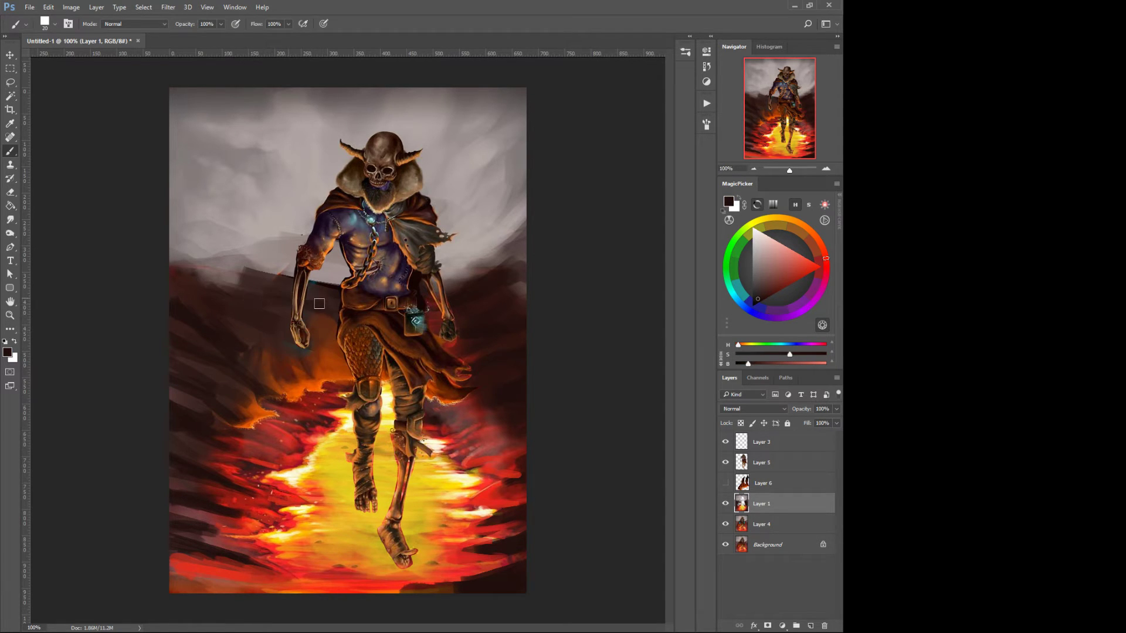
{"action": "left_click_drag", "start_coordinate": [264, 282], "coordinate": [216, 286]}
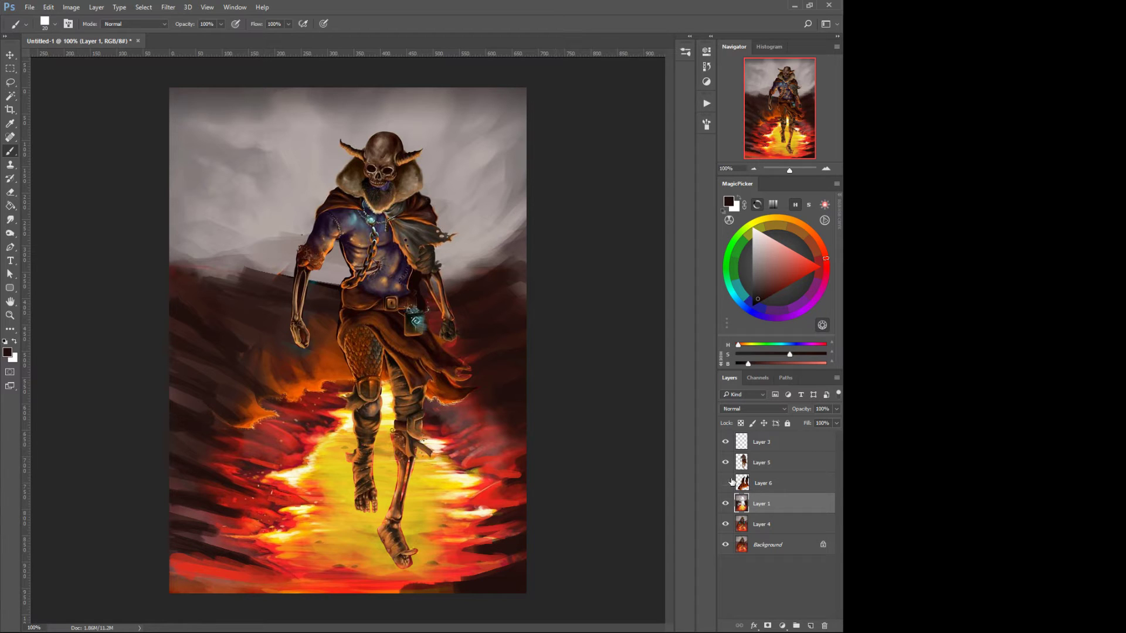
{"action": "left_click", "coordinate": [725, 482]}
{"action": "middle_click", "coordinate": [329, 385]}
{"action": "left_click", "coordinate": [300, 363]}
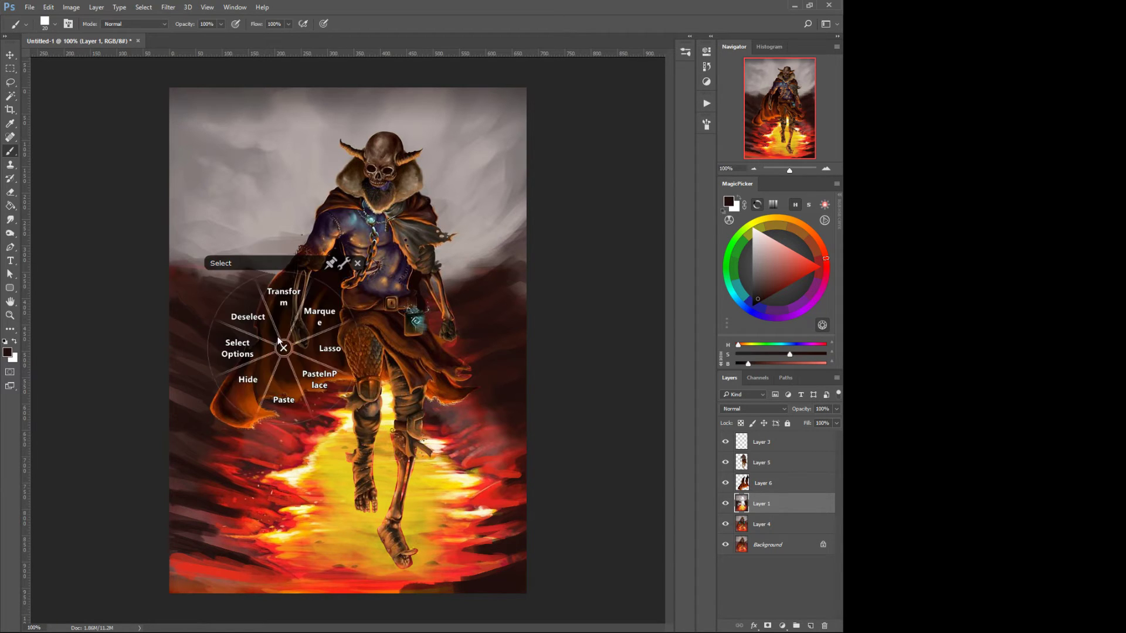
{"action": "left_click", "coordinate": [280, 302]}
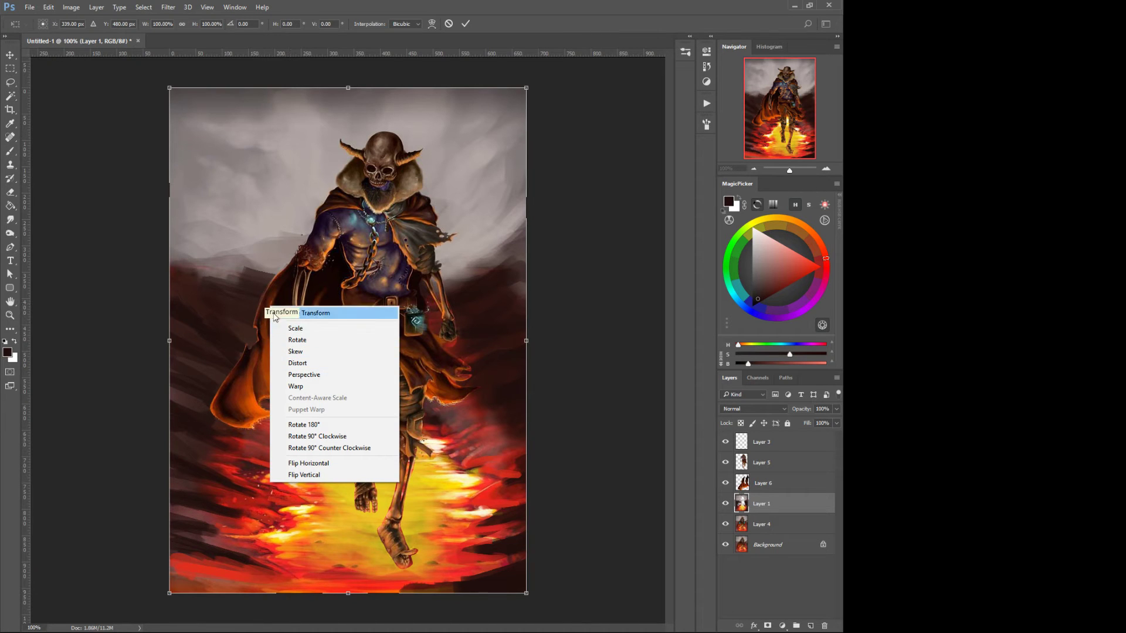
{"action": "left_click", "coordinate": [152, 279]}
{"action": "middle_click", "coordinate": [366, 405]}
{"action": "left_click", "coordinate": [355, 399]}
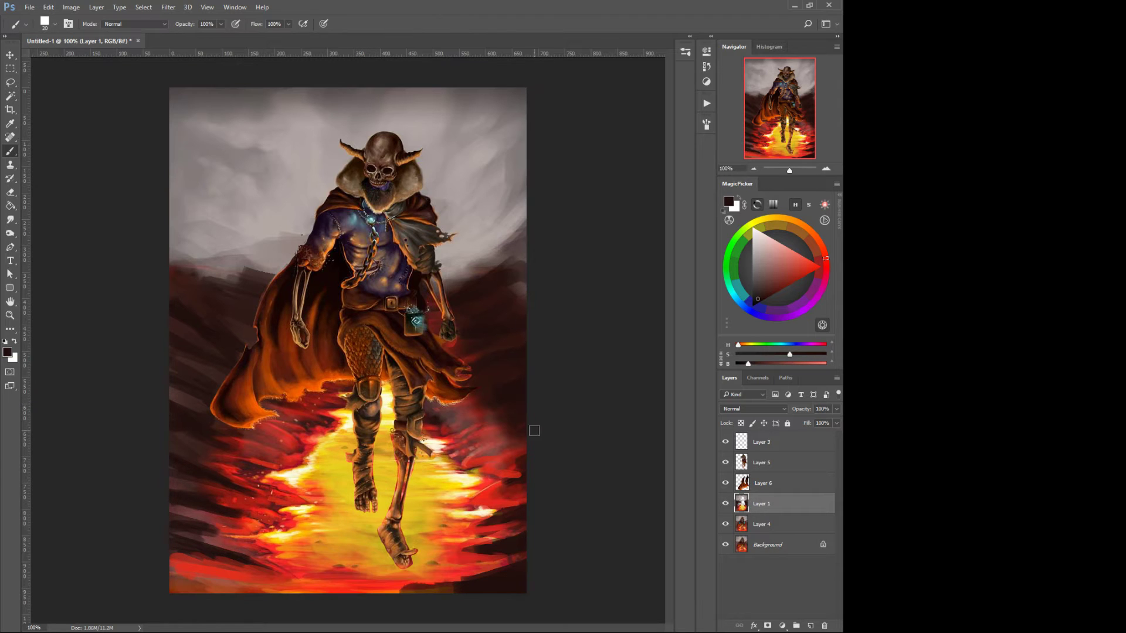
Step: Transform the cape on Layer 6: mirror it, rotate it to about -38°, and place it behind the figure's right-hand arm in the image
{"action": "key", "text": "alt+bracketright"}
{"action": "middle_click", "coordinate": [444, 395]}
{"action": "left_click", "coordinate": [425, 379]}
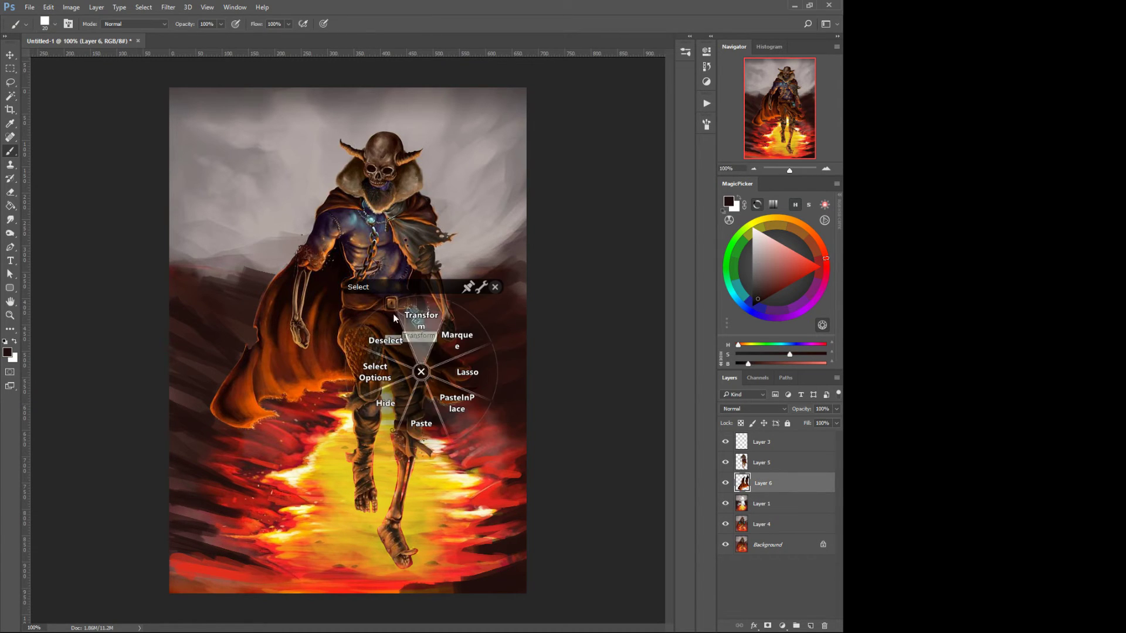
{"action": "left_click", "coordinate": [417, 337]}
{"action": "left_click_drag", "start_coordinate": [261, 343], "coordinate": [458, 326]}
{"action": "right_click", "coordinate": [383, 324]}
{"action": "left_click", "coordinate": [413, 481]}
{"action": "left_click_drag", "start_coordinate": [277, 275], "coordinate": [284, 326]}
{"action": "left_click_drag", "start_coordinate": [466, 326], "coordinate": [477, 294]}
{"action": "left_click_drag", "start_coordinate": [292, 245], "coordinate": [298, 303]}
{"action": "left_click_drag", "start_coordinate": [454, 279], "coordinate": [423, 283]}
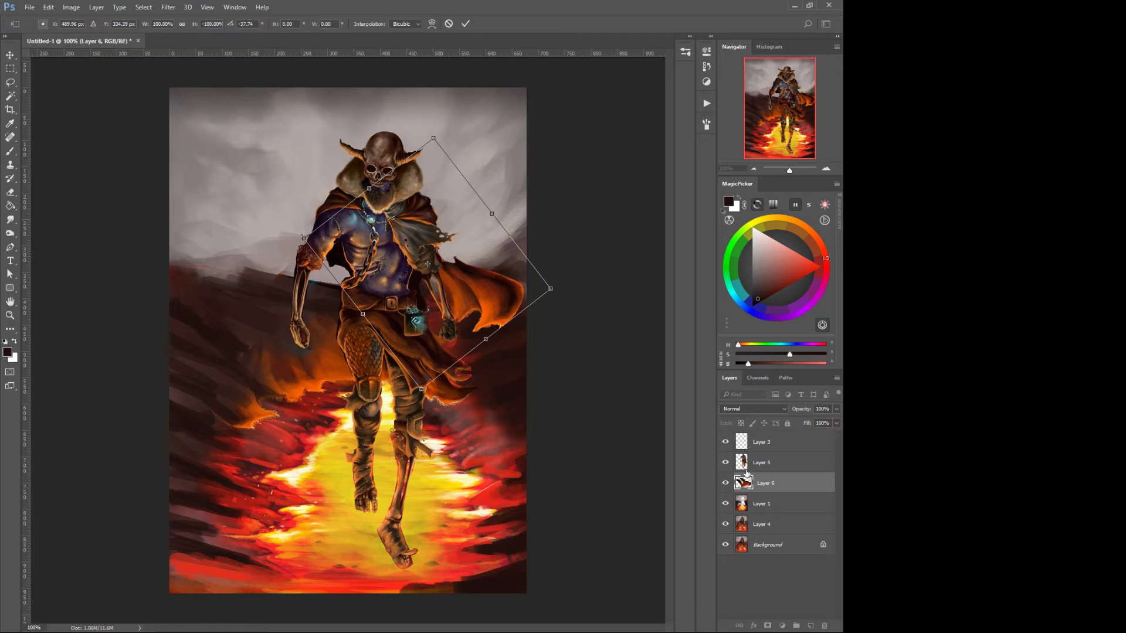
{"action": "key", "text": "Return"}
Step: Make Layer 5 the active layer, shrink the brush considerably, and switch to the Eraser tool
{"action": "key", "text": "b"}
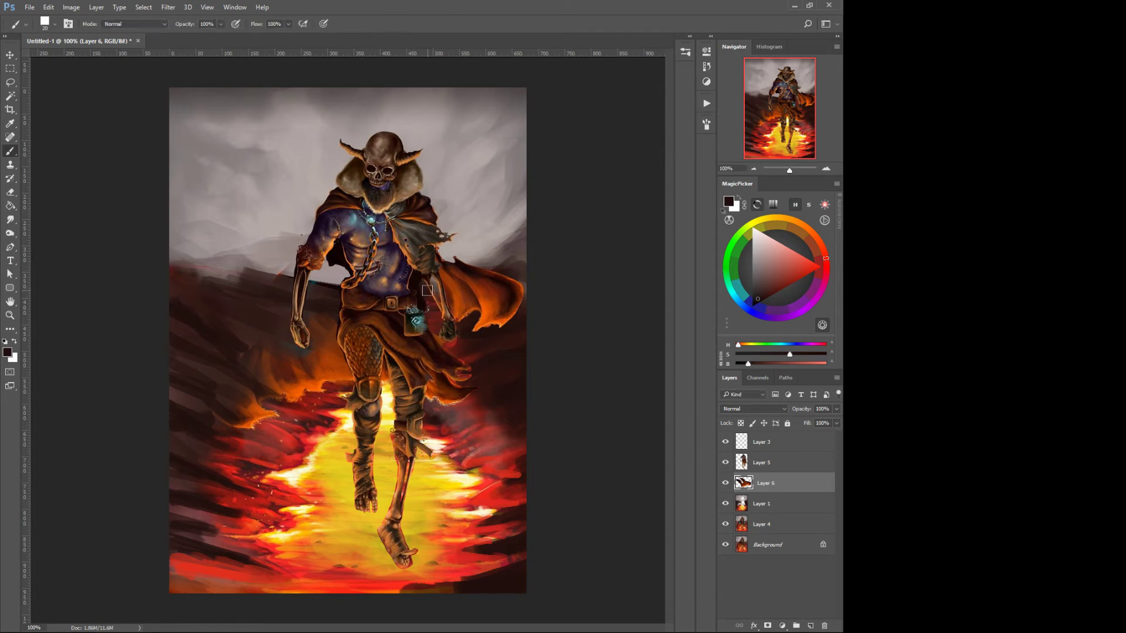
{"action": "key", "text": "alt+bracketright"}
{"action": "key", "text": "bracketleft"}
{"action": "key", "text": "bracketleft"}
{"action": "key", "text": "bracketleft"}
{"action": "key", "text": "bracketleft"}
{"action": "key", "text": "bracketleft"}
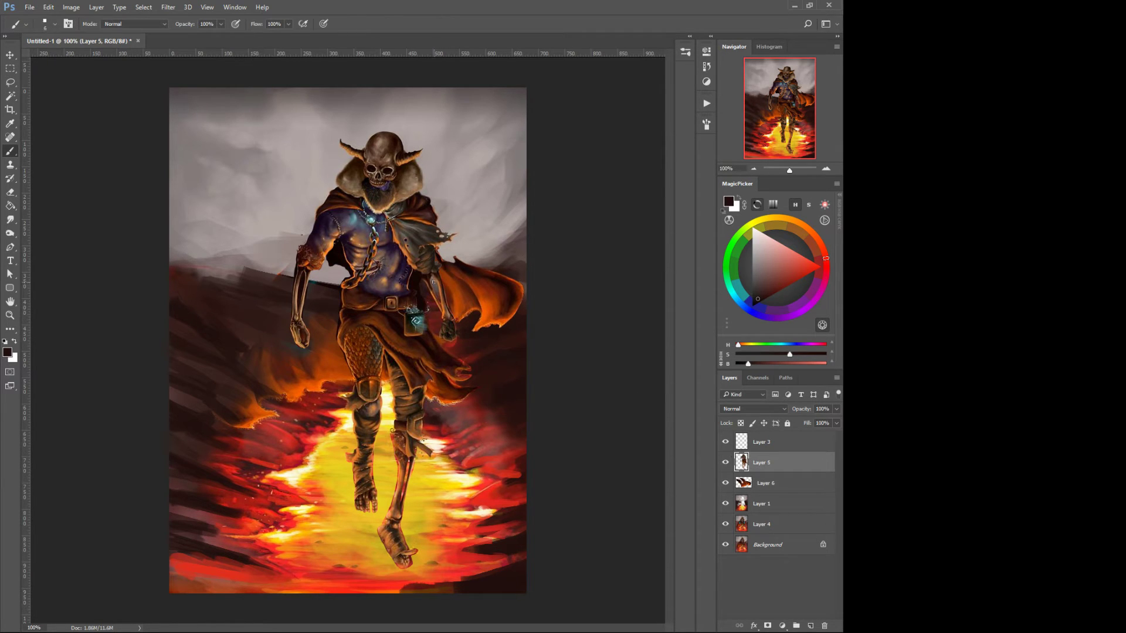
{"action": "key", "text": "e"}
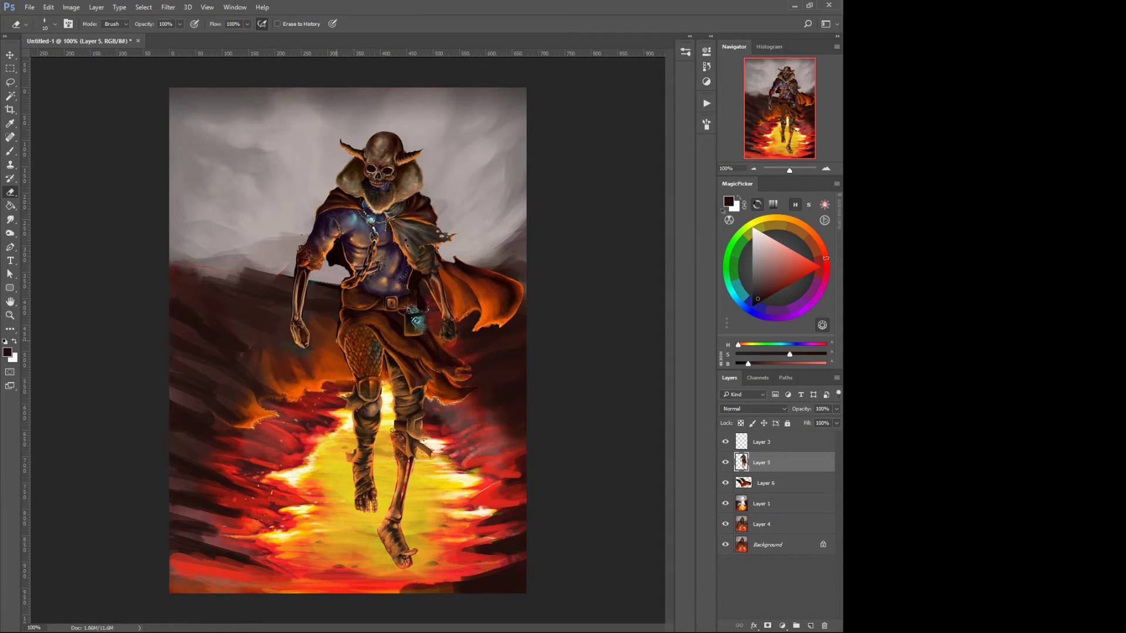
Step: Lasso the skeletal hand on the image's left side, scale it up to about 126%, and deselect it
{"action": "left_click", "coordinate": [10, 82]}
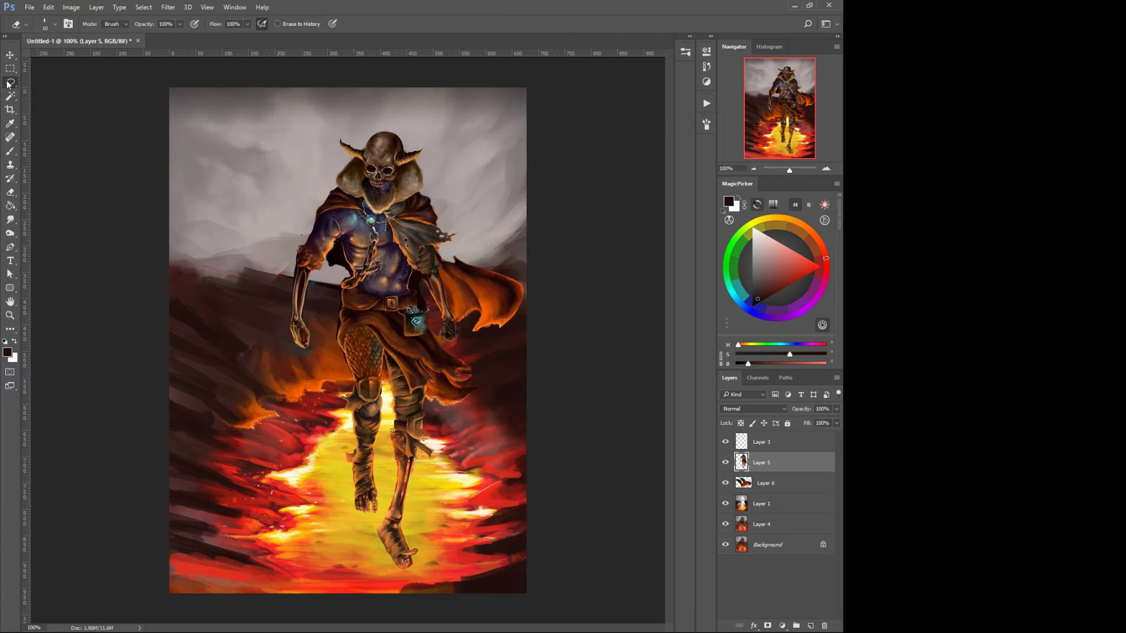
{"action": "middle_click", "coordinate": [297, 340]}
{"action": "left_click", "coordinate": [266, 317]}
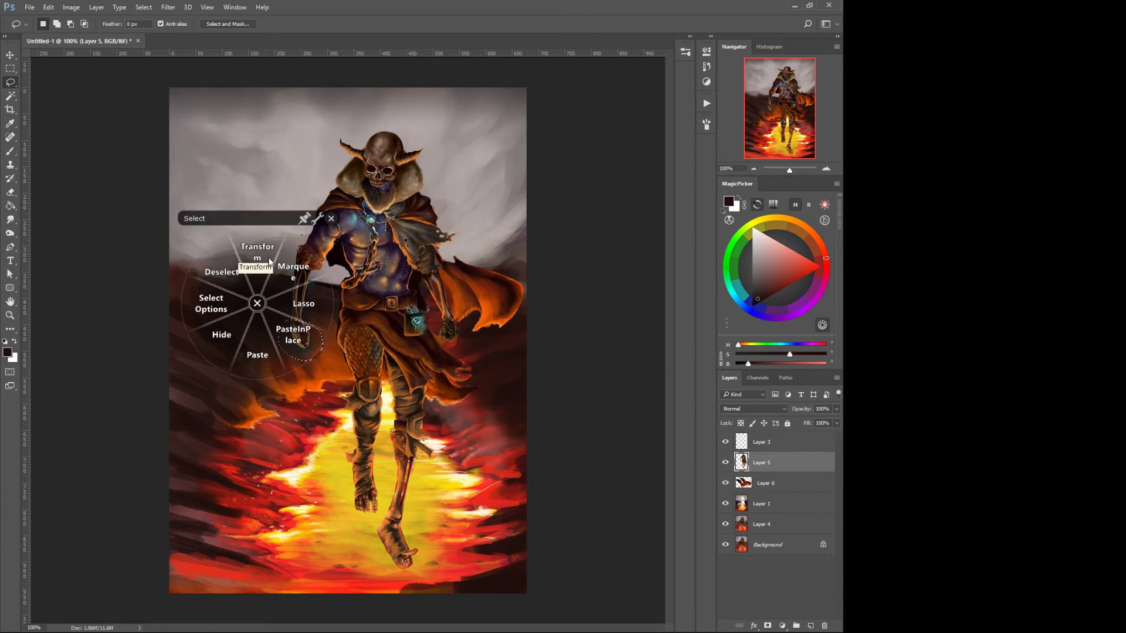
{"action": "left_click", "coordinate": [270, 261]}
{"action": "mouse_move", "coordinate": [322, 359]}
{"action": "left_mouse_down"}
{"action": "mouse_move", "coordinate": [334, 371]}
{"action": "mouse_move", "coordinate": [302, 347]}
{"action": "left_mouse_up"}
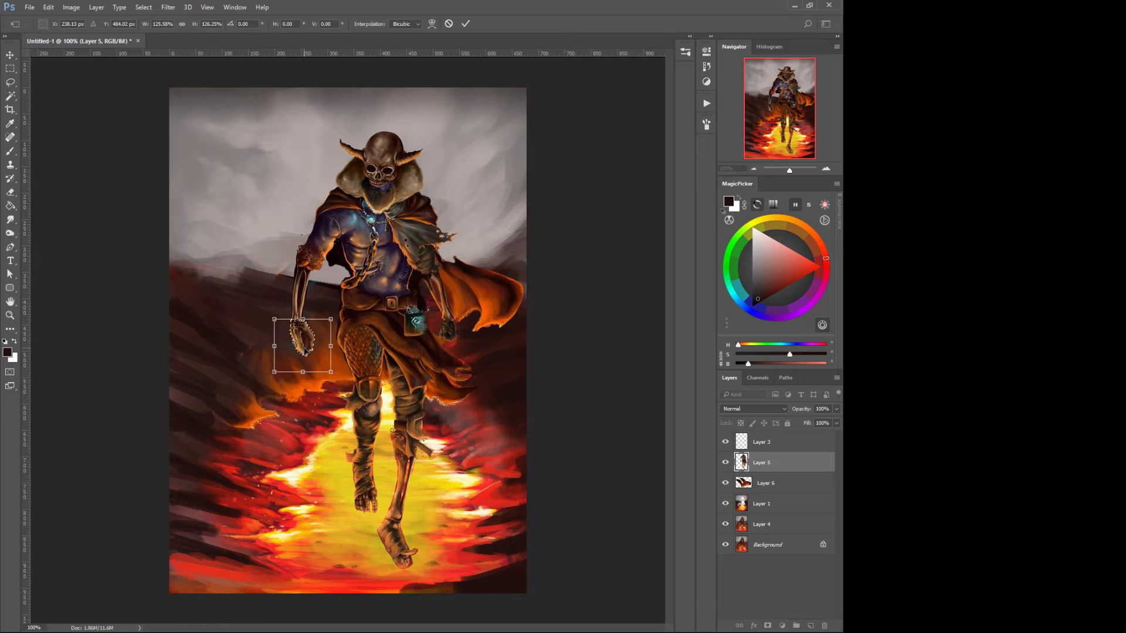
{"action": "key", "text": "Return"}
{"action": "middle_click", "coordinate": [381, 353]}
{"action": "left_click", "coordinate": [331, 322]}
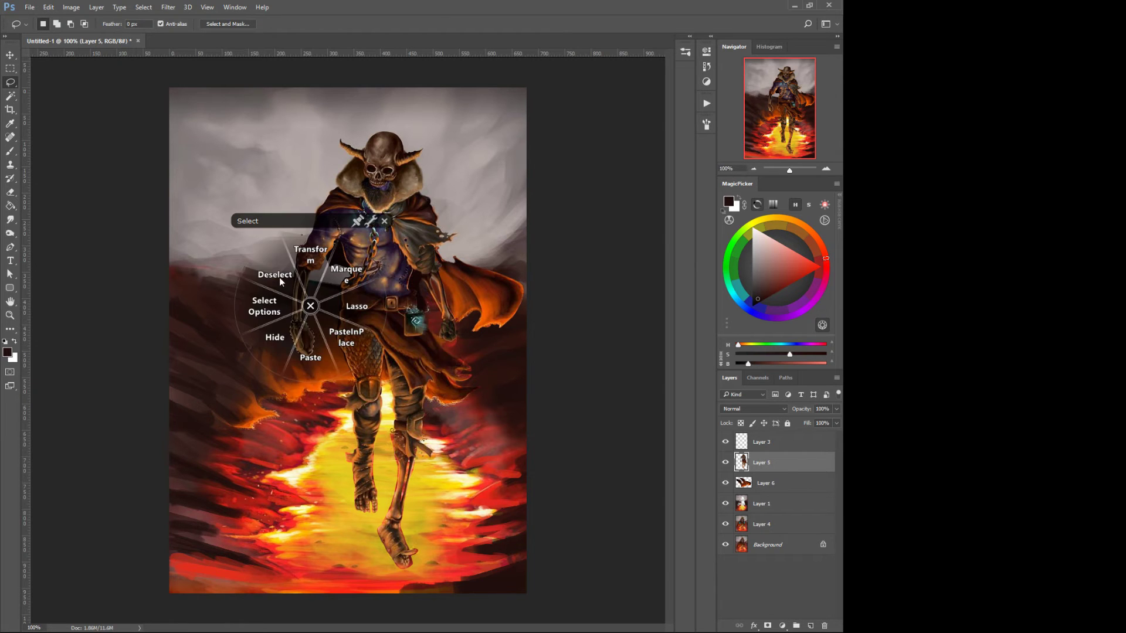
{"action": "left_click", "coordinate": [275, 271]}
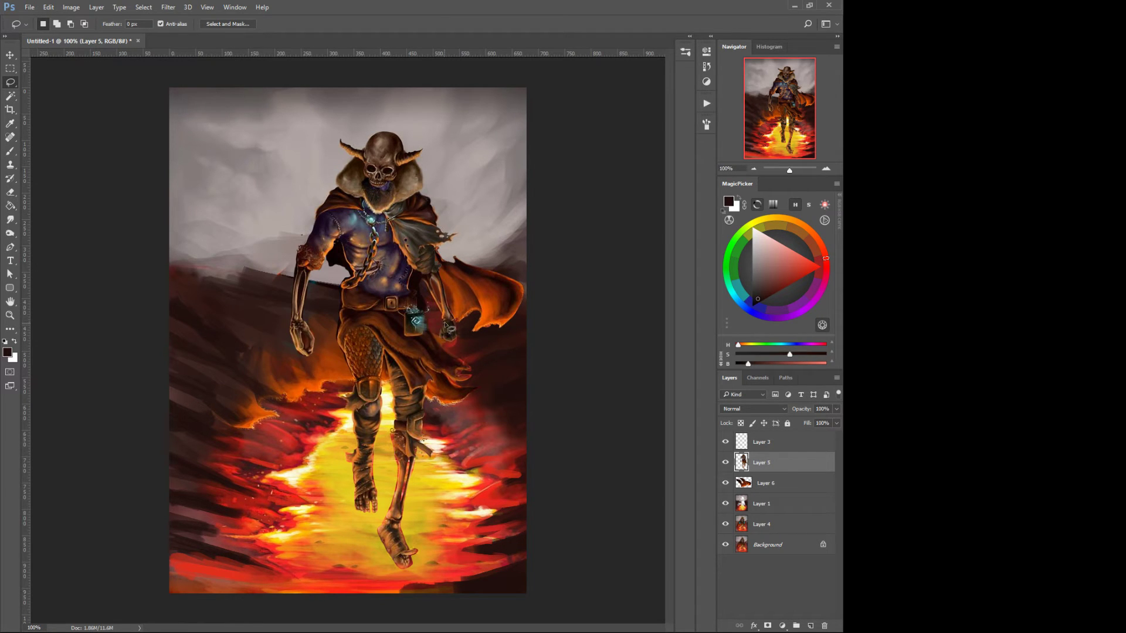
Step: Scale the selected skeletal hand on the image's right side to about 131% width and 134% height, nudge it onto the wrist, and deselect it
{"action": "middle_click", "coordinate": [452, 326]}
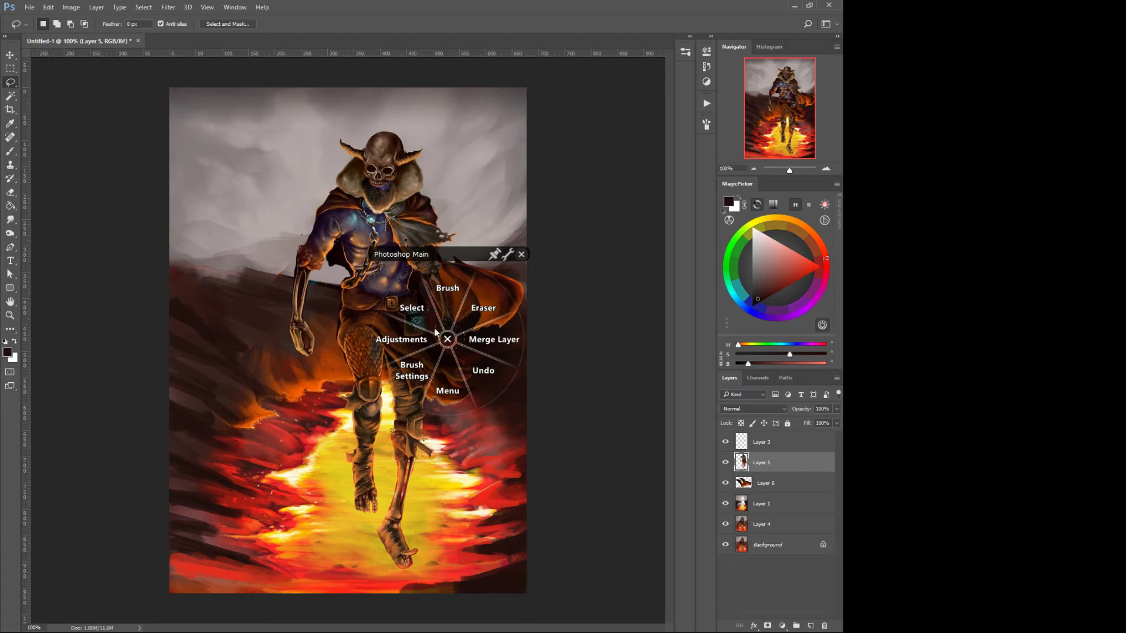
{"action": "left_click", "coordinate": [405, 295]}
{"action": "left_click", "coordinate": [404, 283]}
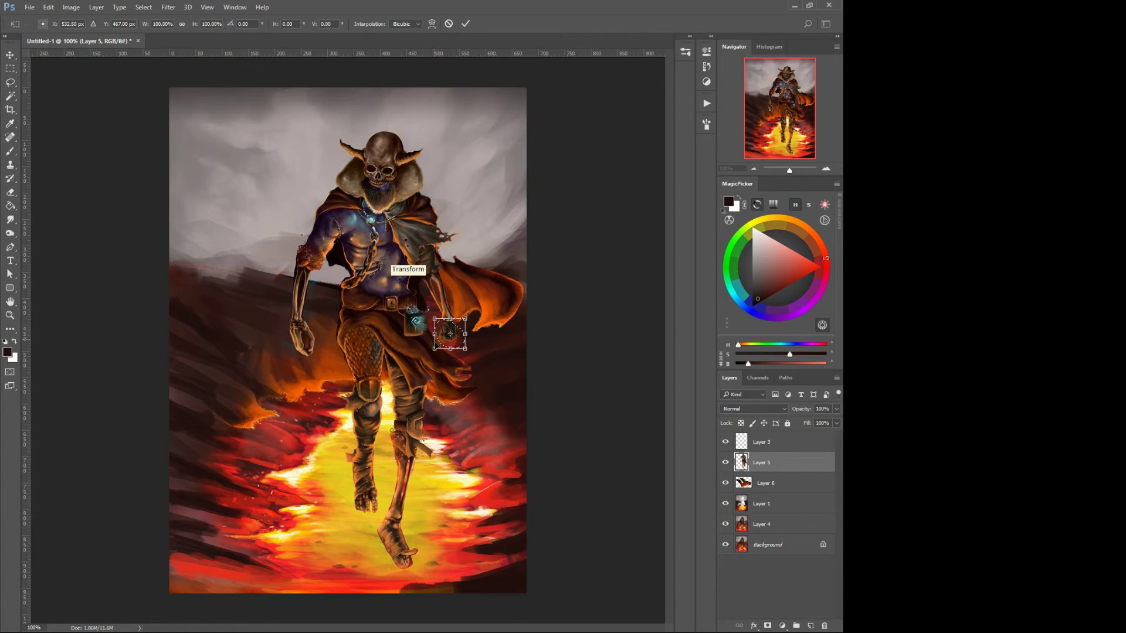
{"action": "mouse_move", "coordinate": [434, 350]}
{"action": "left_mouse_down"}
{"action": "mouse_move", "coordinate": [425, 359]}
{"action": "mouse_move", "coordinate": [448, 340]}
{"action": "left_mouse_up"}
{"action": "key", "text": "Right"}
{"action": "key", "text": "Right"}
{"action": "key", "text": "Right"}
{"action": "key", "text": "Right"}
{"action": "key", "text": "Right"}
{"action": "key", "text": "Right"}
{"action": "key", "text": "Right"}
{"action": "key", "text": "Right"}
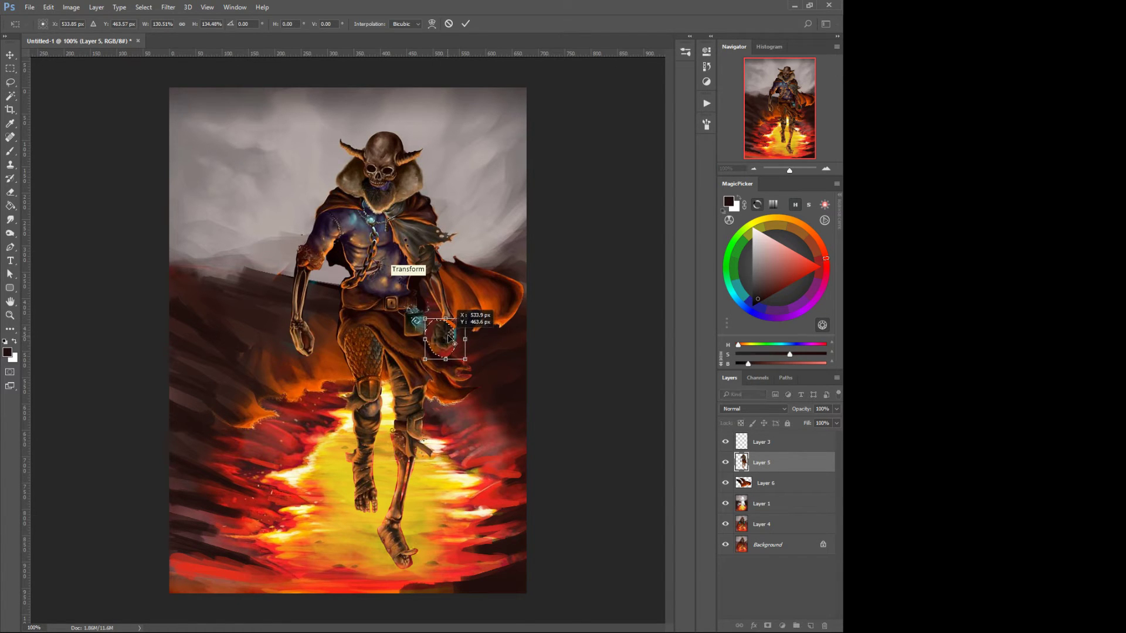
{"action": "key", "text": "Up"}
{"action": "key", "text": "Up"}
{"action": "key", "text": "Up"}
{"action": "key", "text": "Up"}
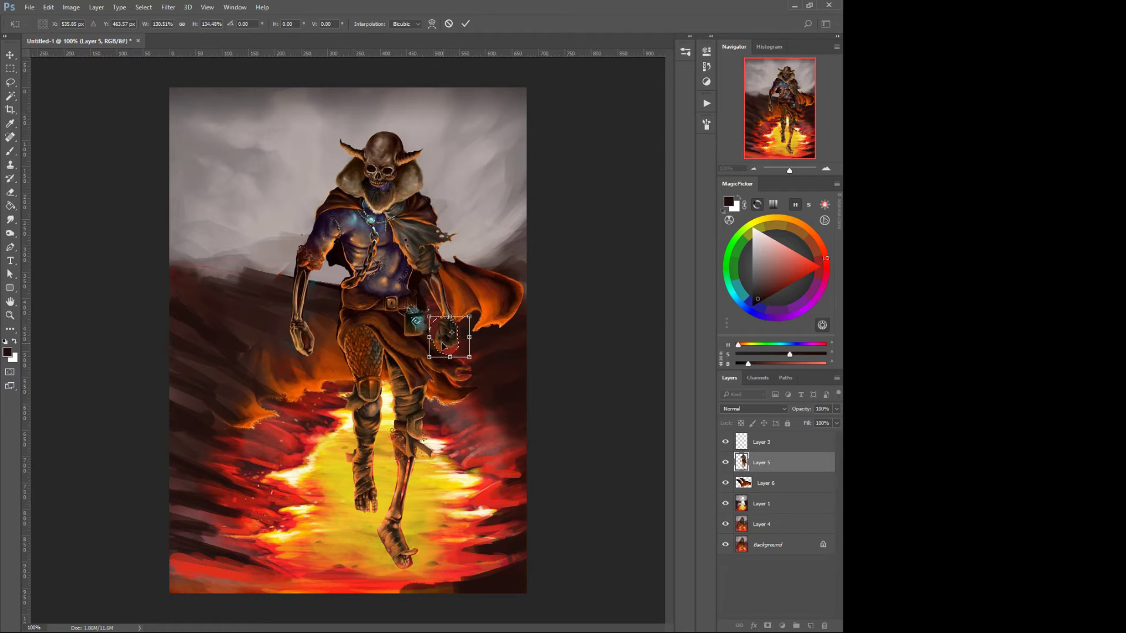
{"action": "key", "text": "Return"}
{"action": "middle_click", "coordinate": [370, 377]}
{"action": "left_click", "coordinate": [326, 338]}
{"action": "left_click", "coordinate": [300, 314]}
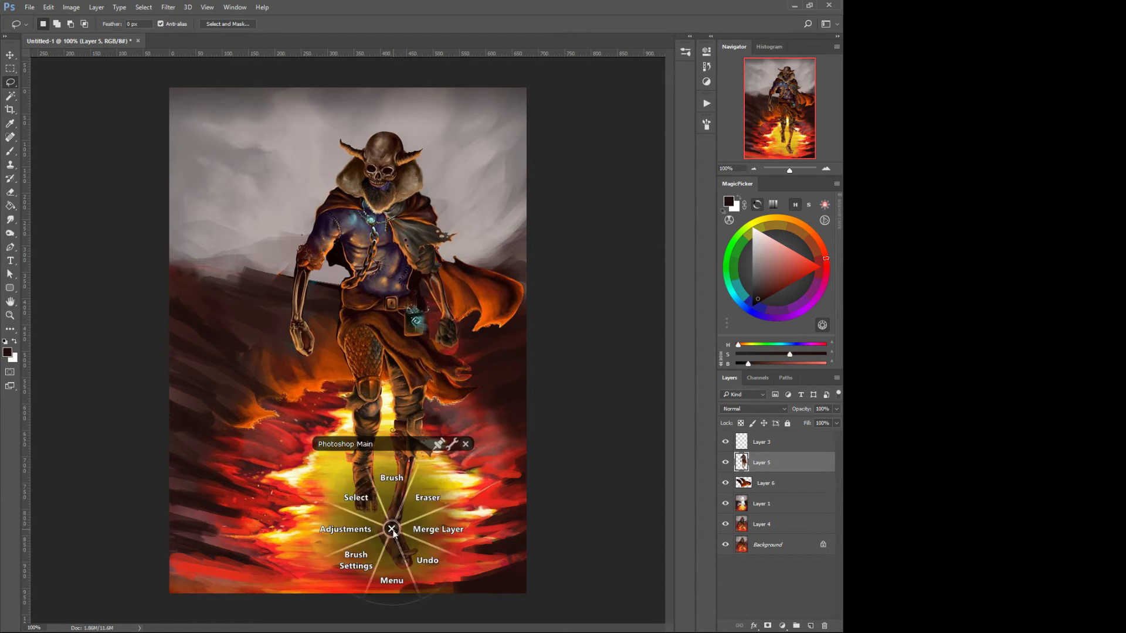
Step: Make Layer 3 active and brush a dark silhouette of a new, shorter foot over the figure's front foot
{"action": "left_click", "coordinate": [391, 510]}
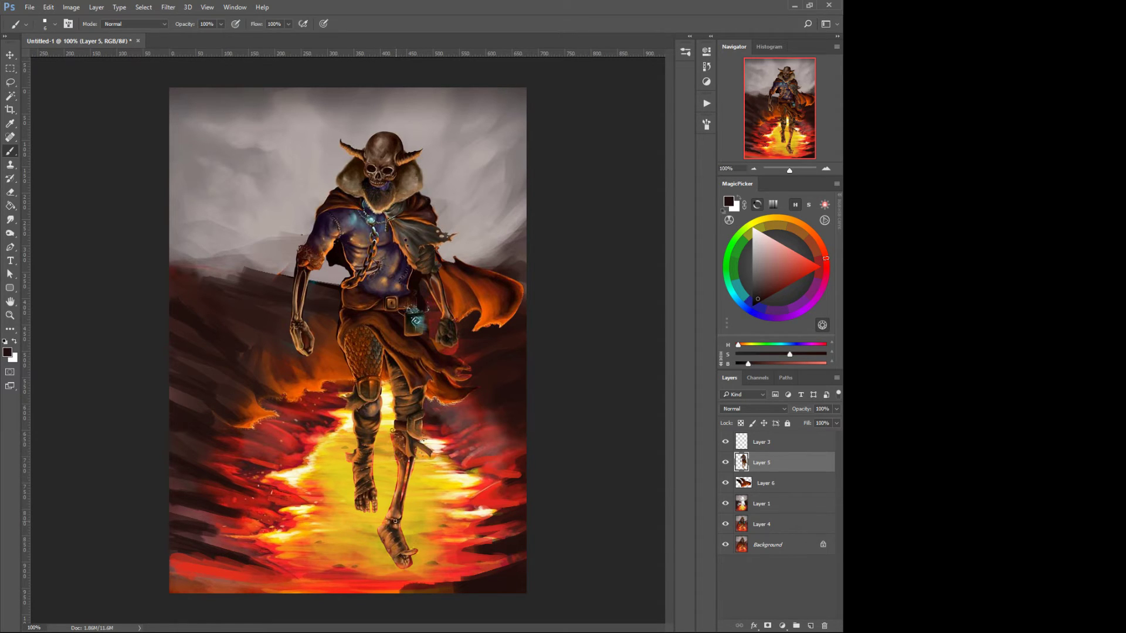
{"action": "key", "text": "alt+bracketright"}
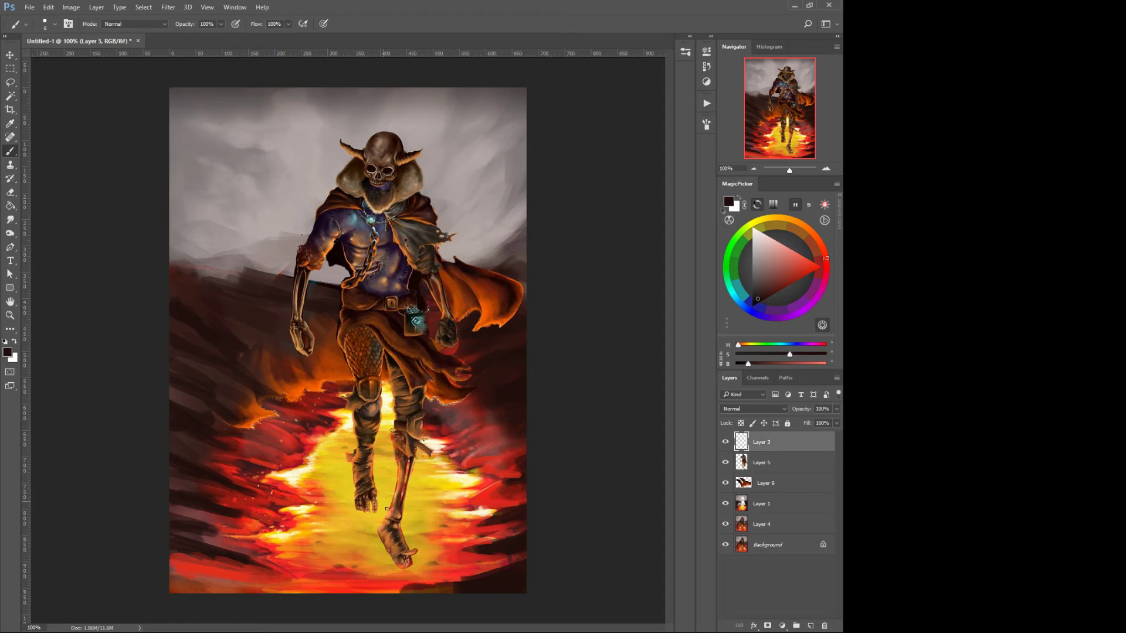
{"action": "mouse_move", "coordinate": [397, 523]}
{"action": "left_mouse_down"}
{"action": "mouse_move", "coordinate": [417, 547]}
{"action": "mouse_move", "coordinate": [401, 543]}
{"action": "mouse_move", "coordinate": [410, 532]}
{"action": "mouse_move", "coordinate": [399, 551]}
{"action": "mouse_move", "coordinate": [393, 524]}
{"action": "mouse_move", "coordinate": [419, 552]}
{"action": "left_mouse_up"}
{"action": "left_click", "coordinate": [394, 520], "text": "alt"}
{"action": "left_click", "coordinate": [392, 536], "text": "alt"}
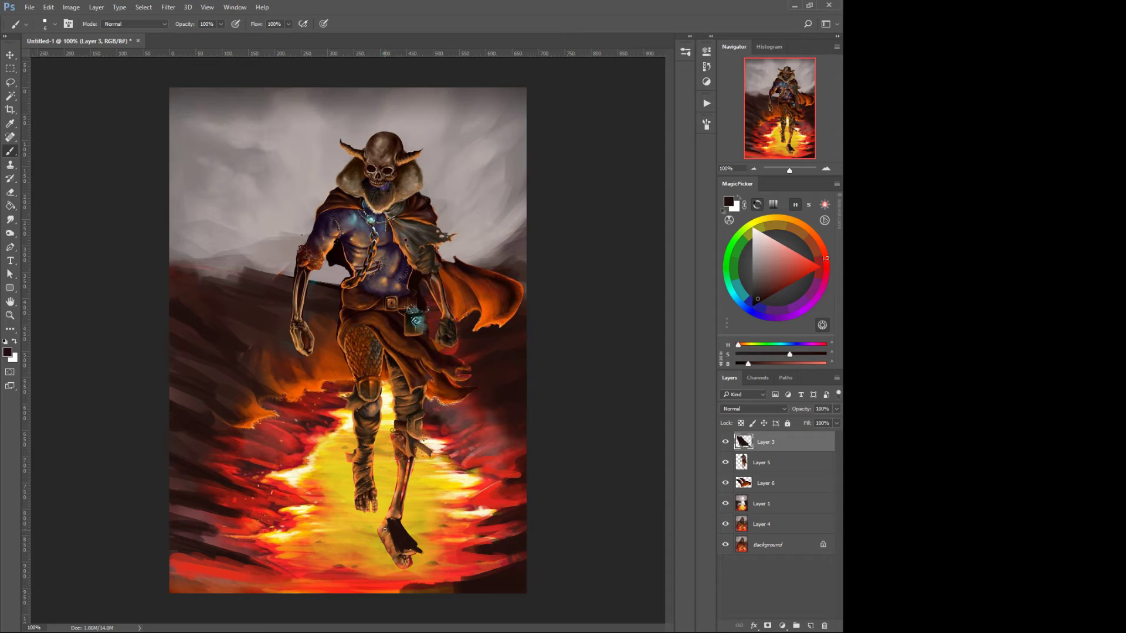
Step: Erase the old front foot from Layer 5 with an enlarged Eraser, leaving only the new dark foot shape
{"action": "left_click", "coordinate": [740, 467]}
{"action": "key", "text": "e"}
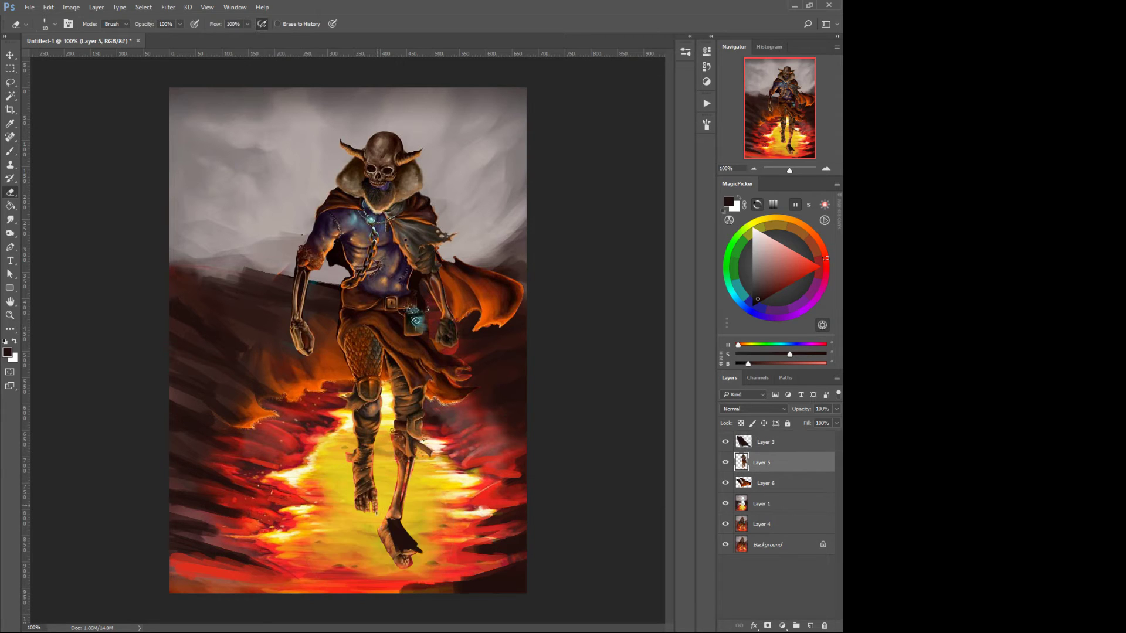
{"action": "key", "text": "bracketright"}
{"action": "key", "text": "bracketright"}
{"action": "key", "text": "bracketright"}
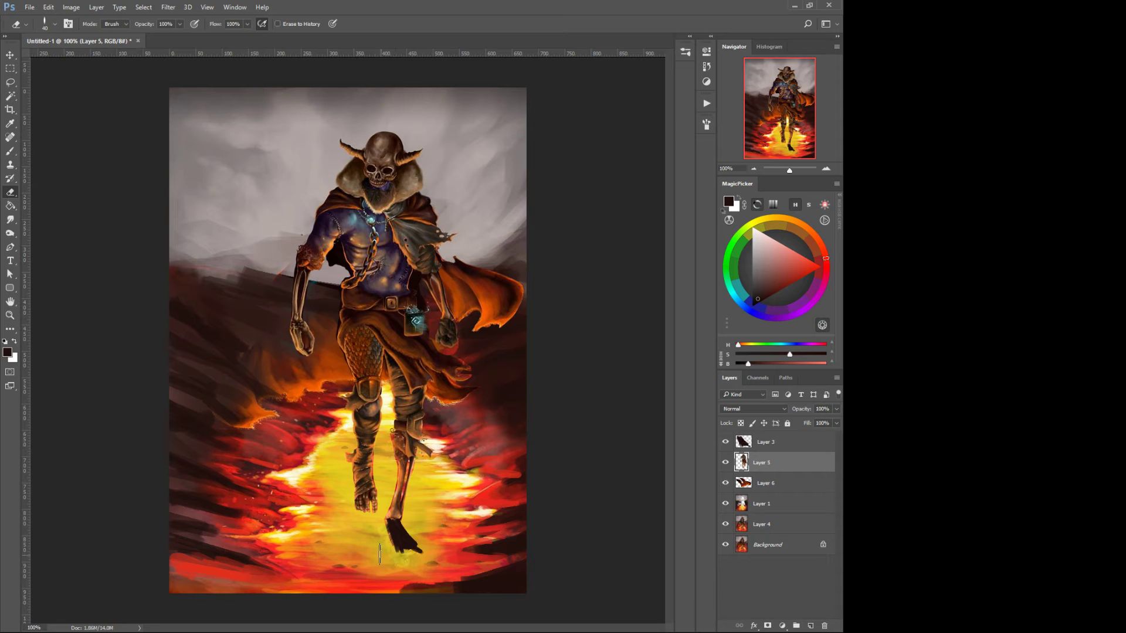
Step: Return to the Brush on Layer 3 and paint the new foot's toes and bones with orange sampled from the shin
{"action": "middle_click", "coordinate": [374, 531]}
{"action": "left_click", "coordinate": [372, 503]}
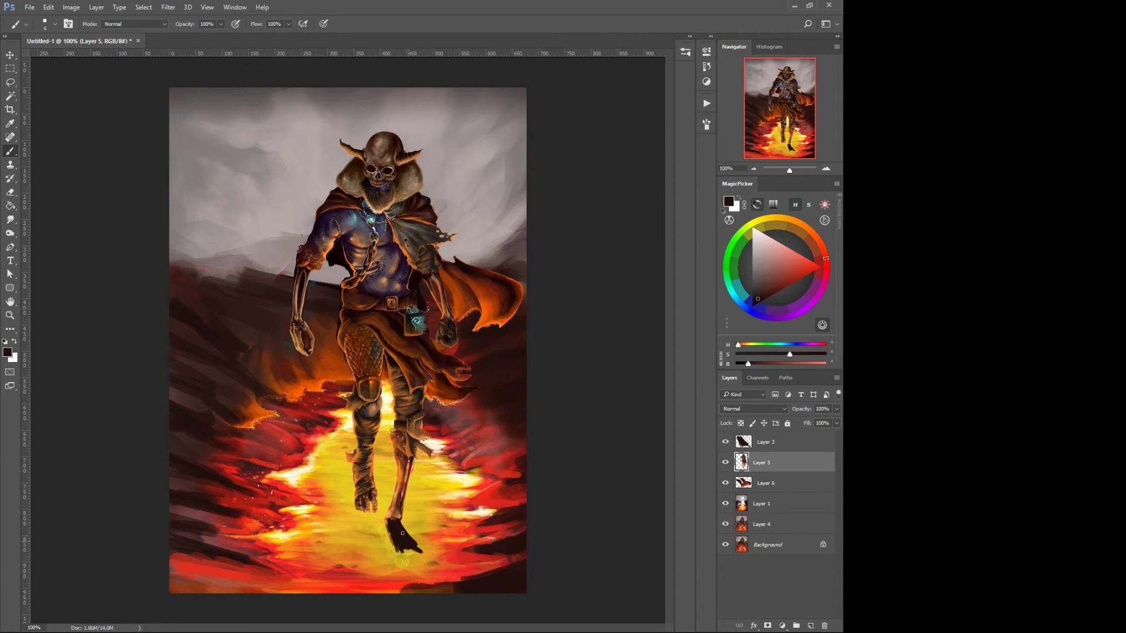
{"action": "key", "text": "alt+bracketright"}
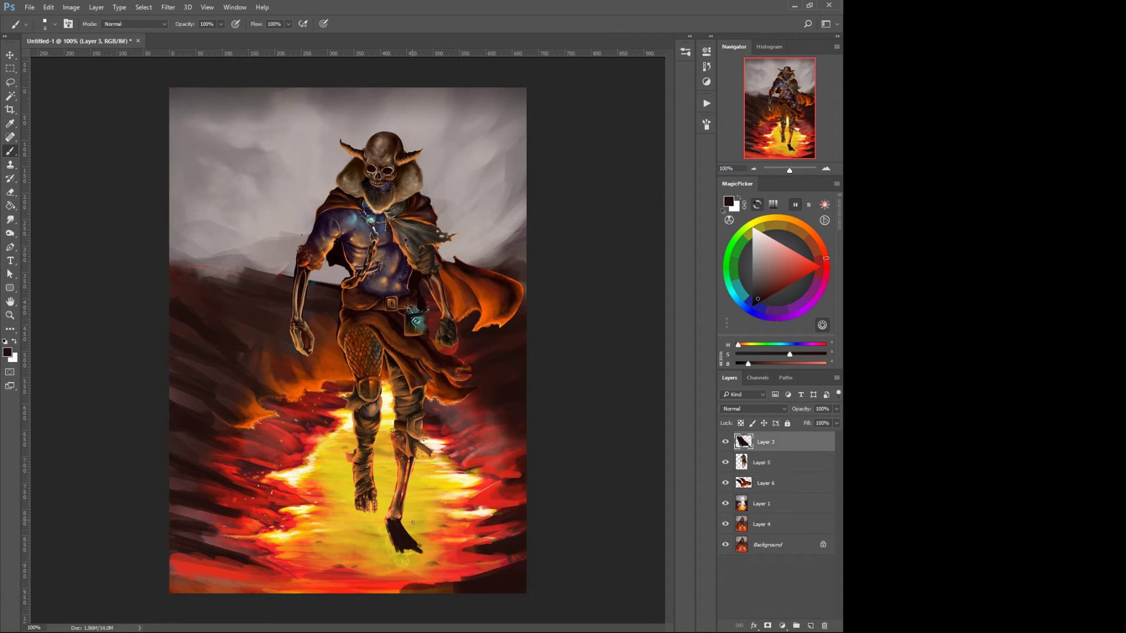
{"action": "left_click", "coordinate": [399, 487], "text": "alt"}
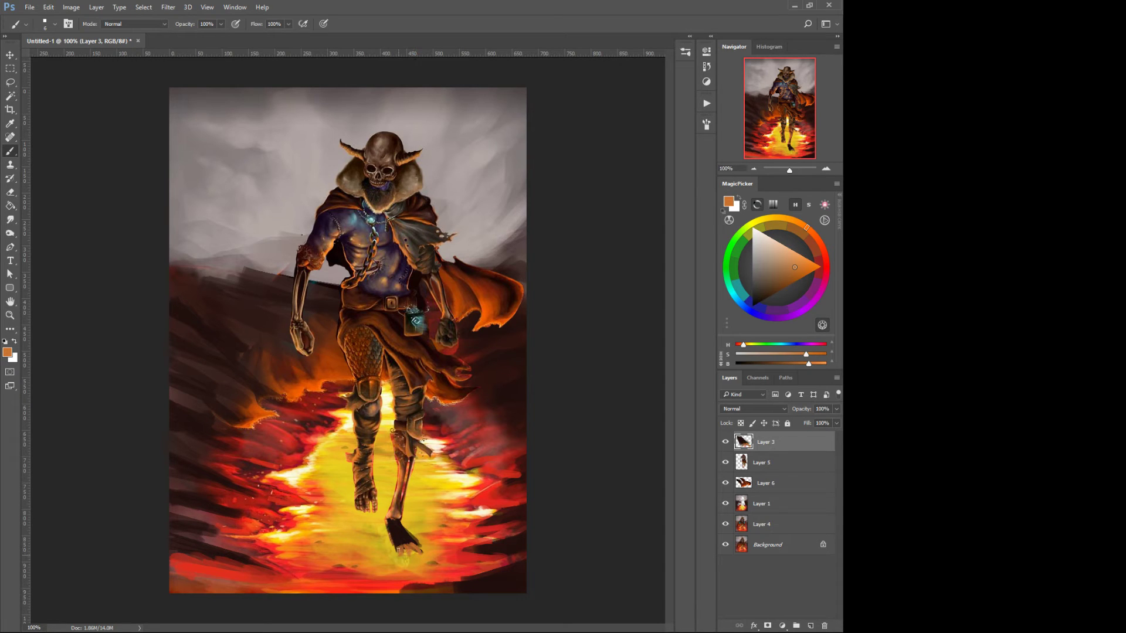
{"action": "mouse_move", "coordinate": [411, 545]}
{"action": "left_mouse_down"}
{"action": "mouse_move", "coordinate": [421, 549]}
{"action": "mouse_move", "coordinate": [392, 523]}
{"action": "mouse_move", "coordinate": [395, 539]}
{"action": "left_mouse_up"}
Step: Sample brown, yellow and red from the leg and lava, and paint reflected red light on top of the new foot
{"action": "left_click", "coordinate": [346, 457], "text": "alt"}
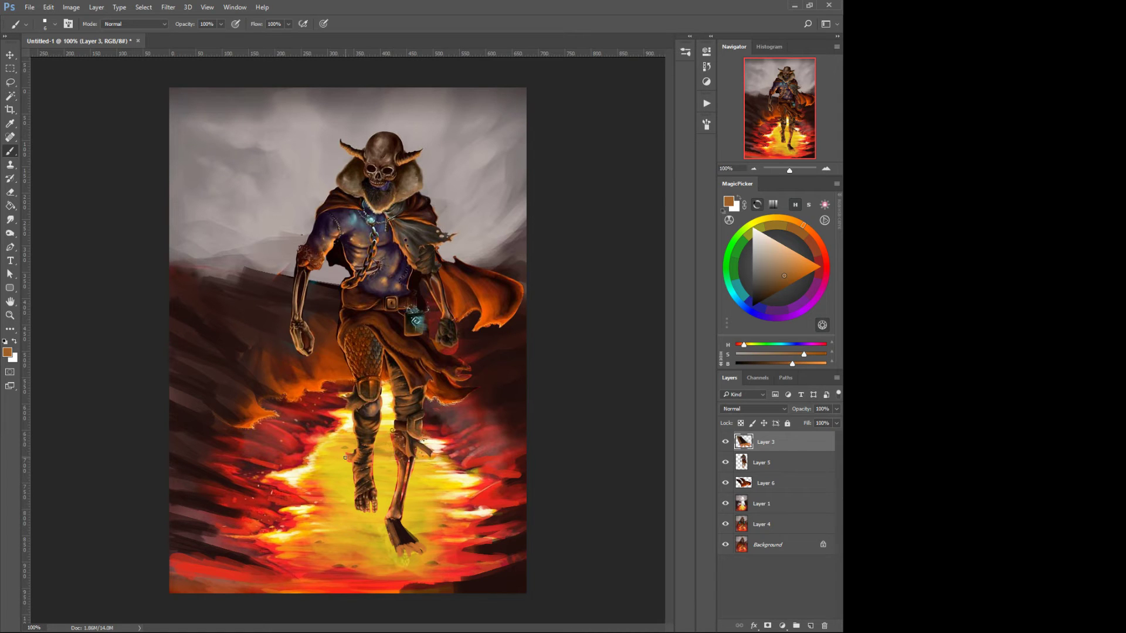
{"action": "left_click", "coordinate": [430, 515], "text": "alt"}
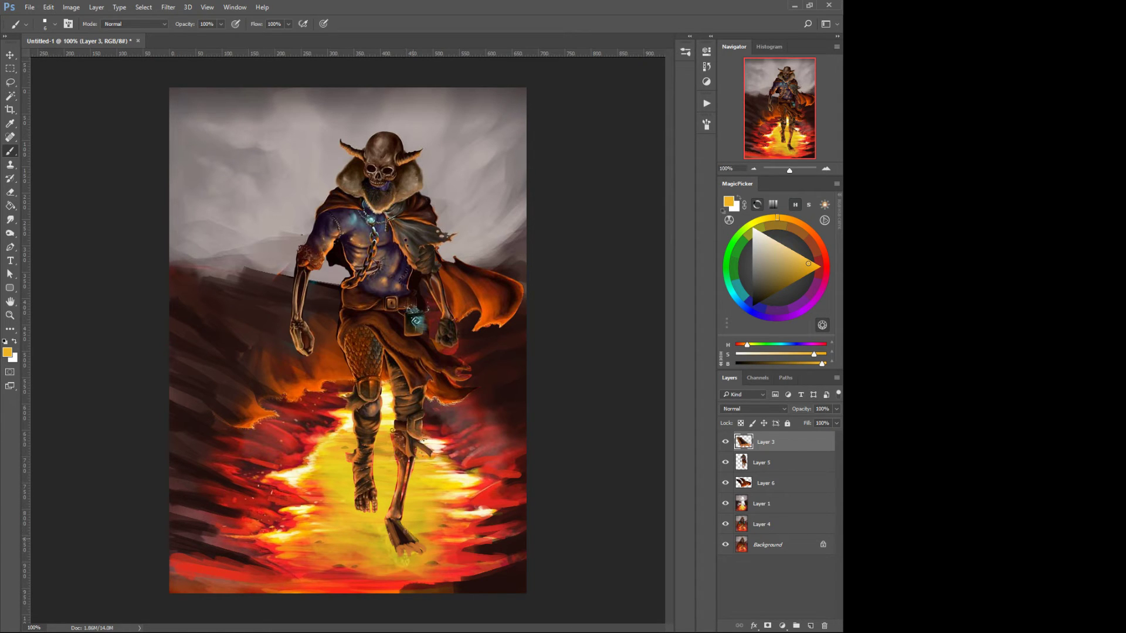
{"action": "left_click", "coordinate": [471, 528], "text": "alt"}
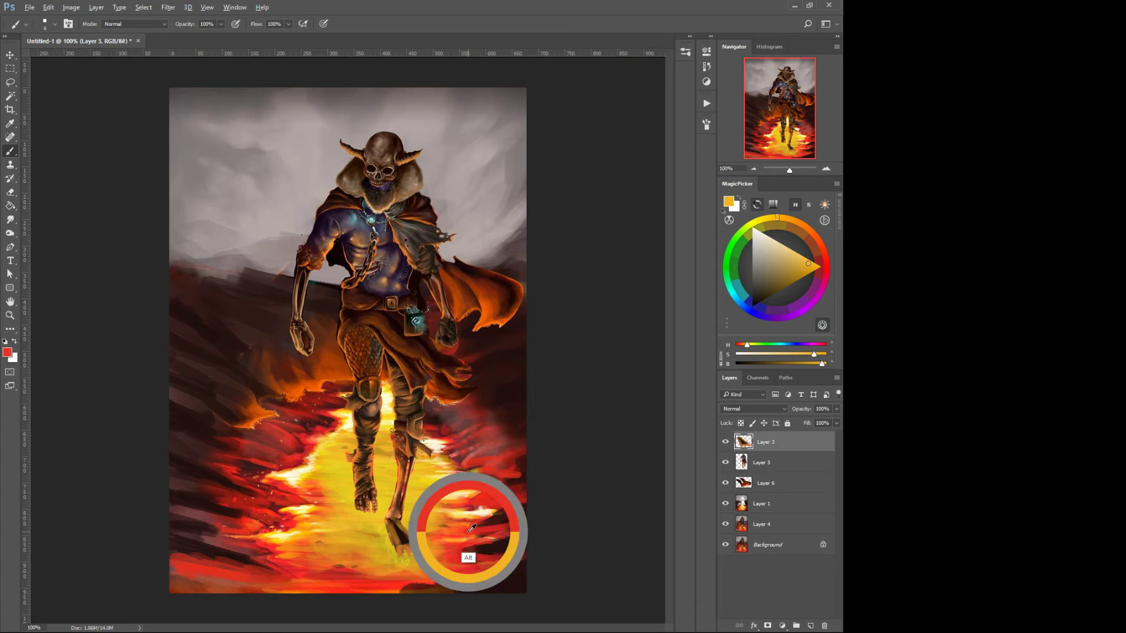
{"action": "left_click_drag", "start_coordinate": [409, 543], "coordinate": [396, 532]}
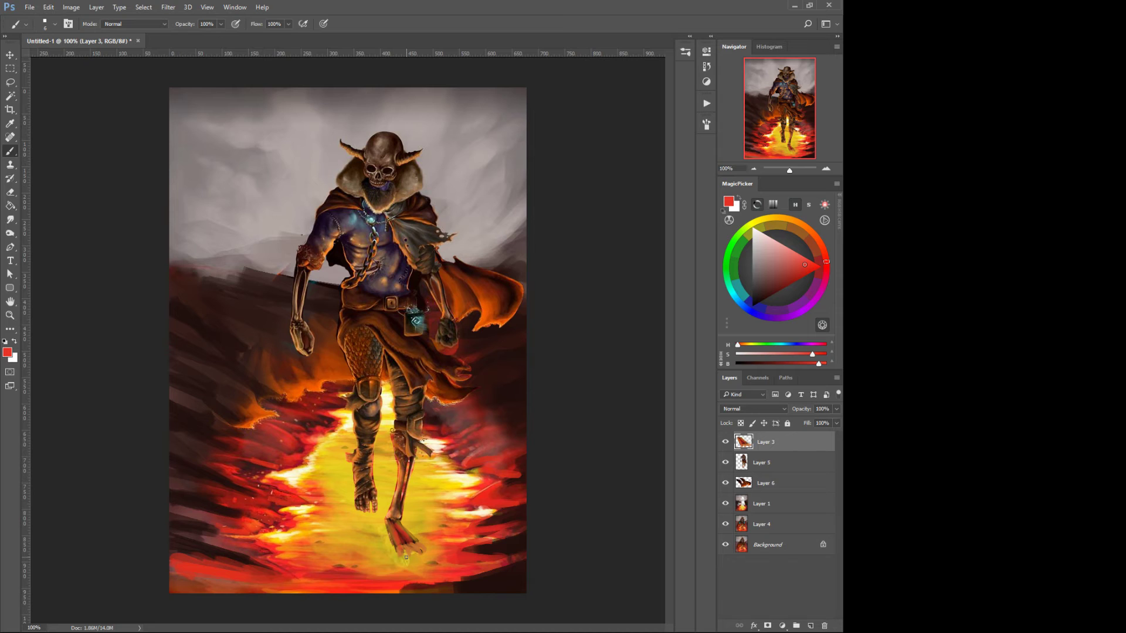
Step: Make Layer 5 active and trim the front leg's shin down to the ankle with a smaller Eraser
{"action": "left_click", "coordinate": [742, 463]}
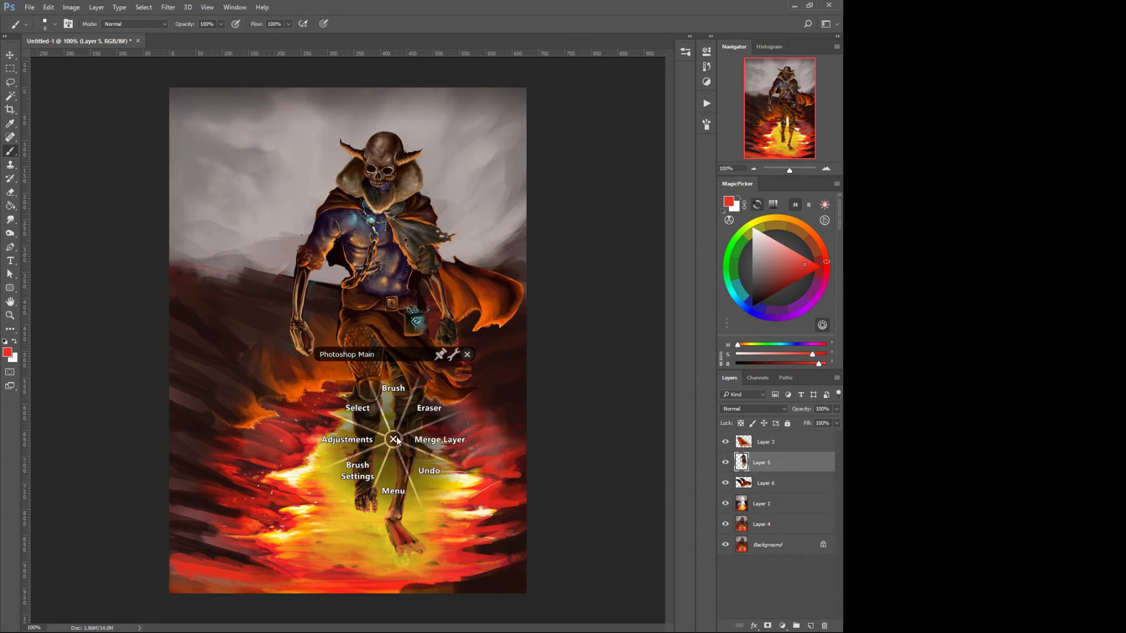
{"action": "left_click", "coordinate": [418, 414]}
{"action": "key", "text": "bracketleft"}
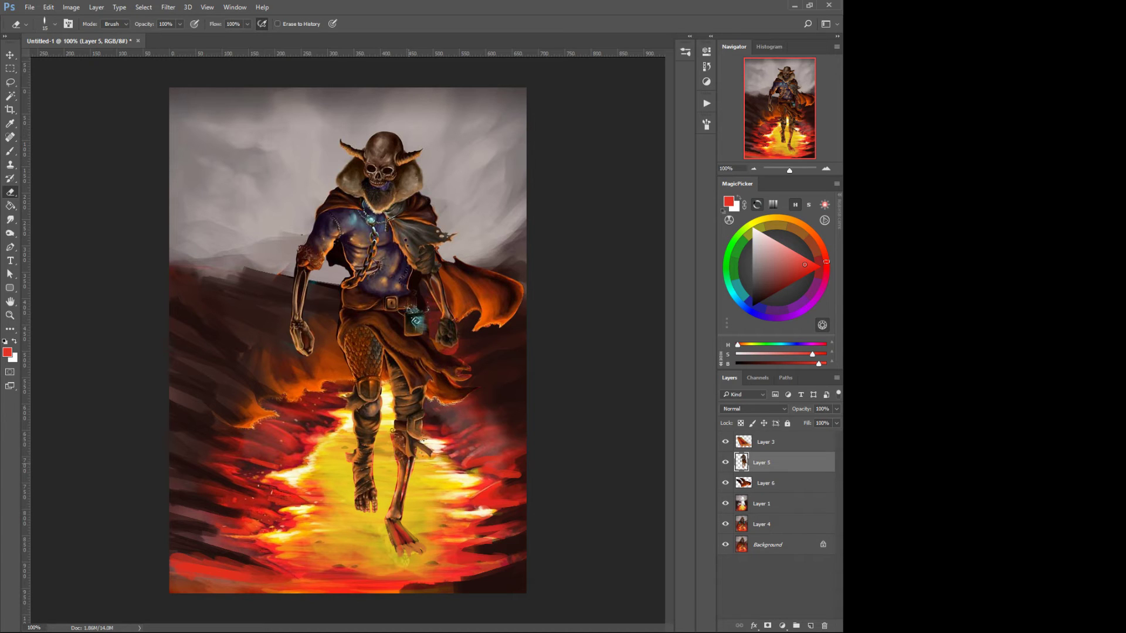
{"action": "left_click_drag", "start_coordinate": [408, 461], "coordinate": [396, 527]}
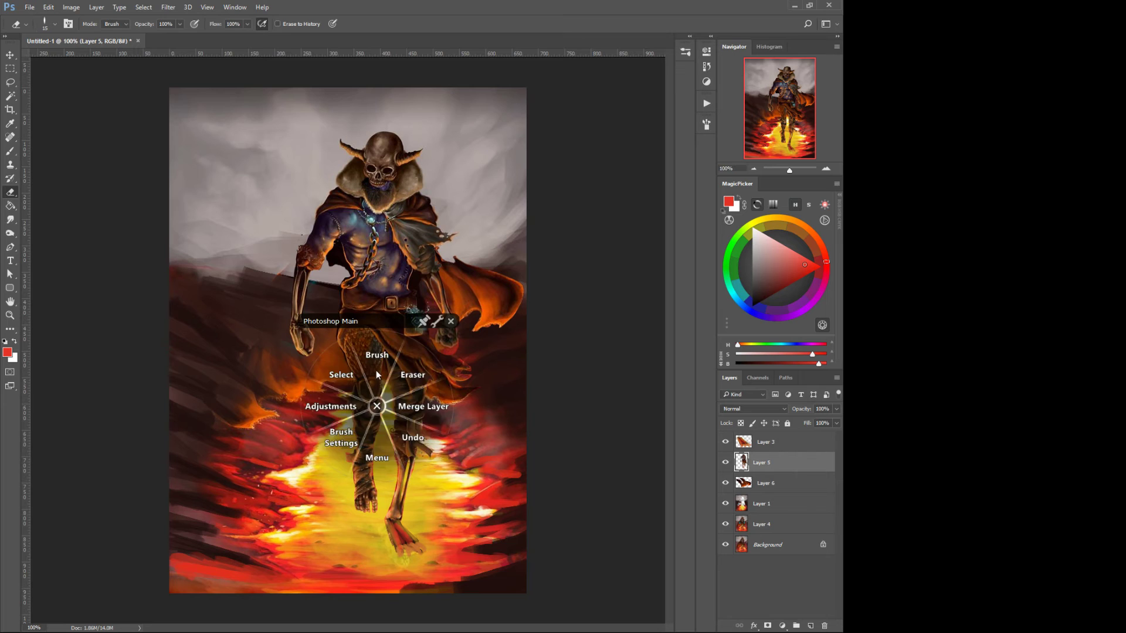
Step: Switch back to the Brush and add a new empty layer above Layer 3
{"action": "left_click", "coordinate": [373, 364]}
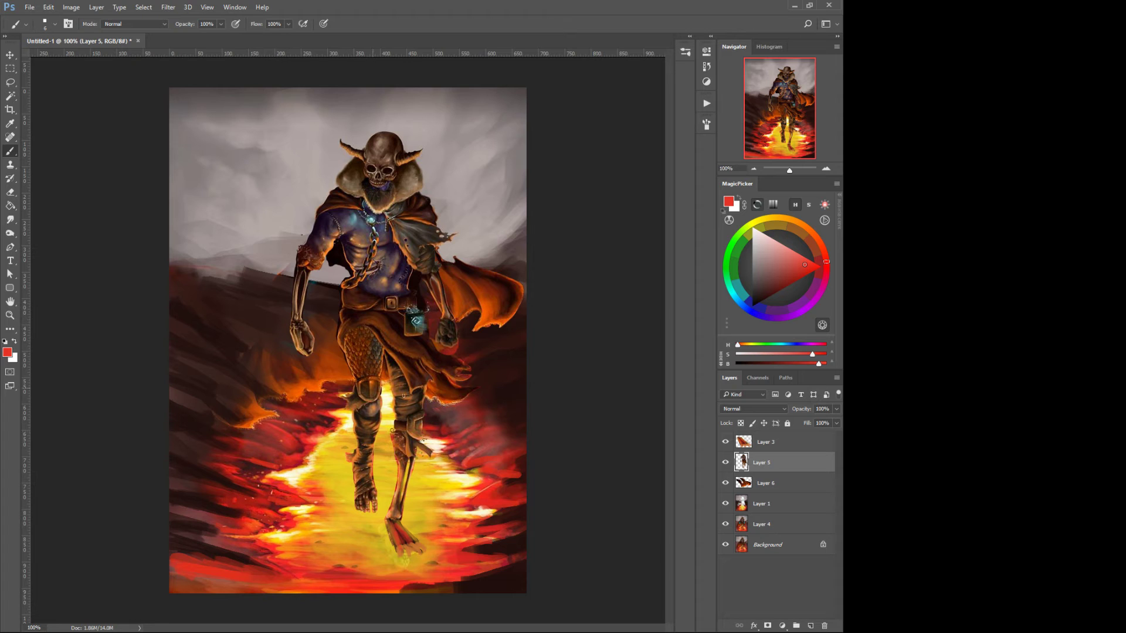
{"action": "left_click", "coordinate": [741, 447]}
{"action": "middle_click", "coordinate": [269, 368]}
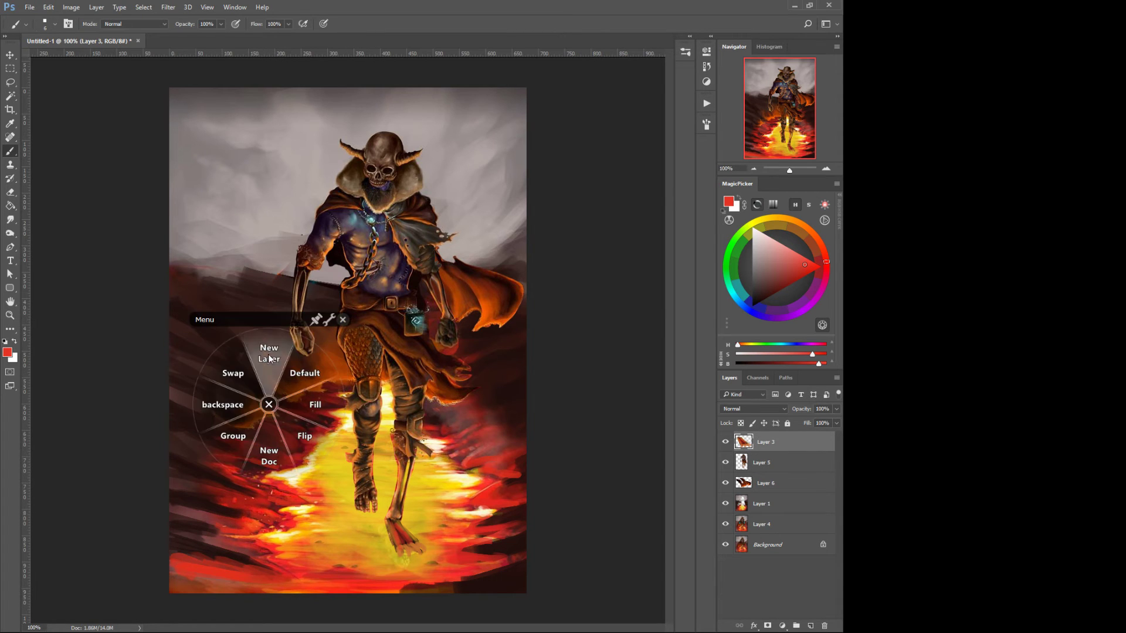
{"action": "left_click", "coordinate": [269, 357]}
{"action": "key", "text": "Return"}
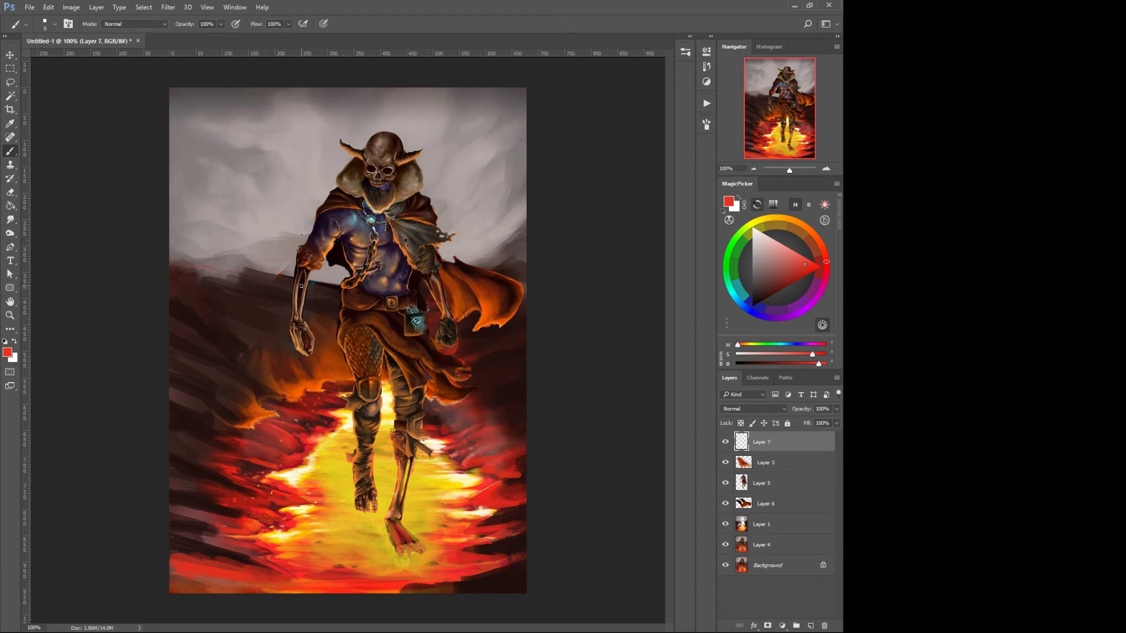
Step: Sketch a blue walking stick figure beside the character, with circles for head, chest and pelvis and lines for the legs and arms
{"action": "left_click", "coordinate": [757, 314]}
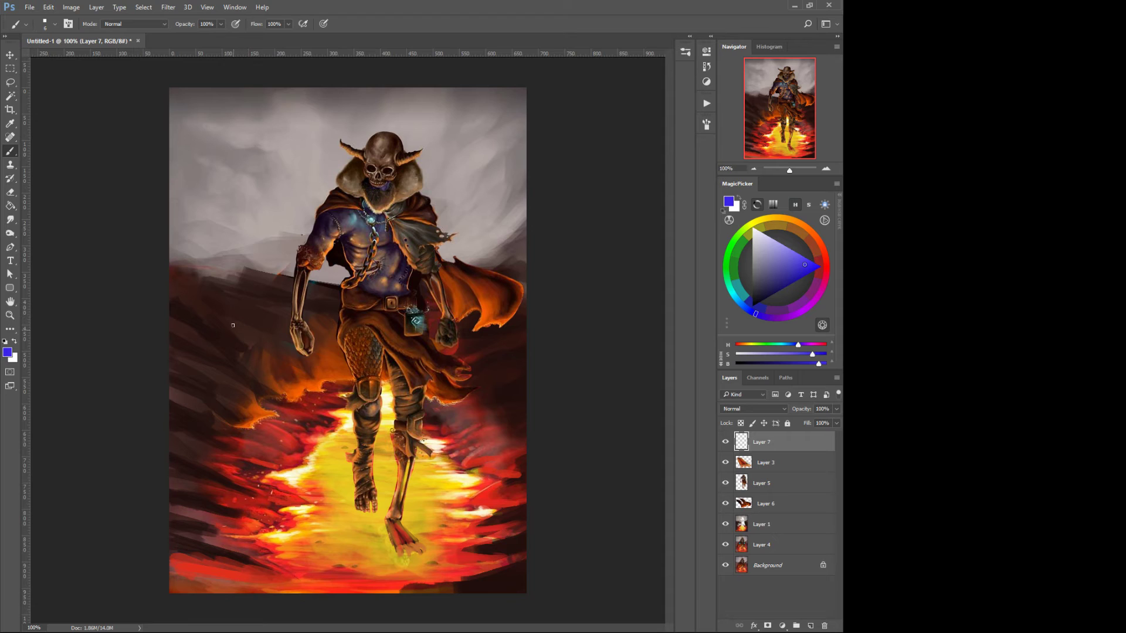
{"action": "mouse_move", "coordinate": [232, 350]}
{"action": "left_mouse_down"}
{"action": "mouse_move", "coordinate": [238, 312]}
{"action": "mouse_move", "coordinate": [222, 335]}
{"action": "mouse_move", "coordinate": [229, 341]}
{"action": "mouse_move", "coordinate": [238, 304]}
{"action": "left_mouse_up"}
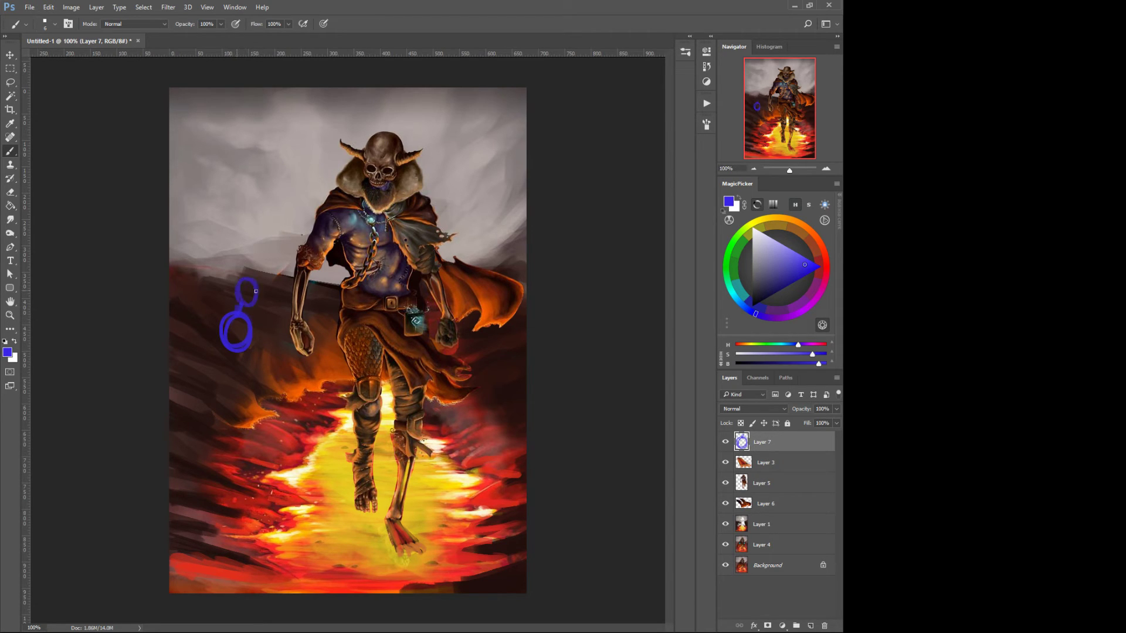
{"action": "mouse_move", "coordinate": [226, 347]}
{"action": "left_mouse_down"}
{"action": "mouse_move", "coordinate": [224, 392]}
{"action": "mouse_move", "coordinate": [224, 378]}
{"action": "mouse_move", "coordinate": [235, 392]}
{"action": "mouse_move", "coordinate": [221, 377]}
{"action": "mouse_move", "coordinate": [271, 429]}
{"action": "mouse_move", "coordinate": [229, 465]}
{"action": "left_mouse_up"}
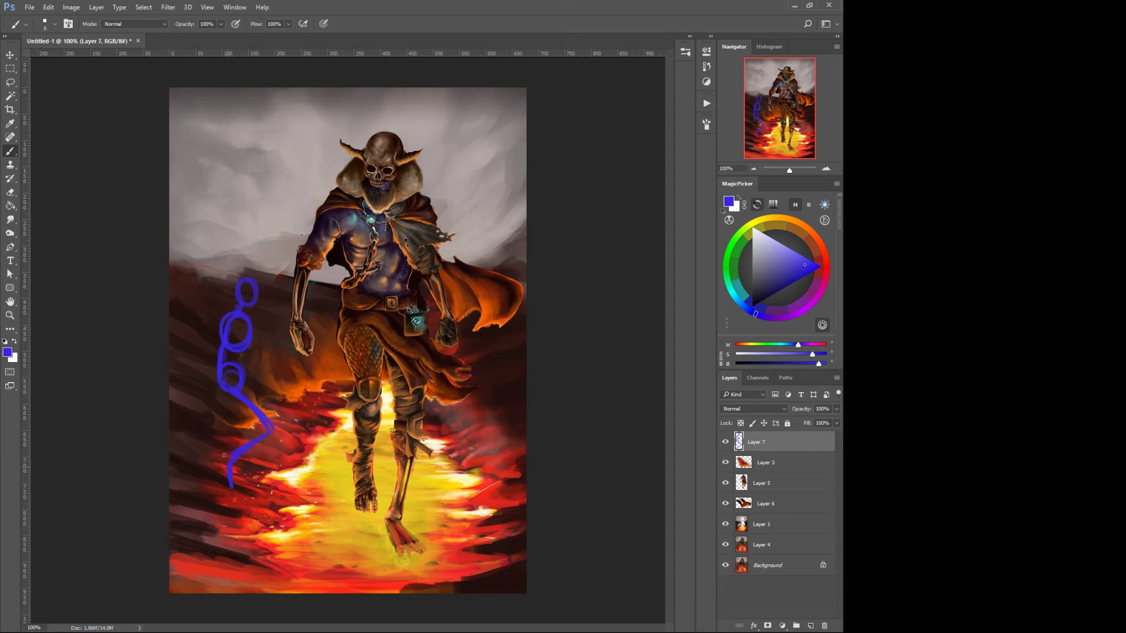
{"action": "left_click_drag", "start_coordinate": [231, 392], "coordinate": [200, 501]}
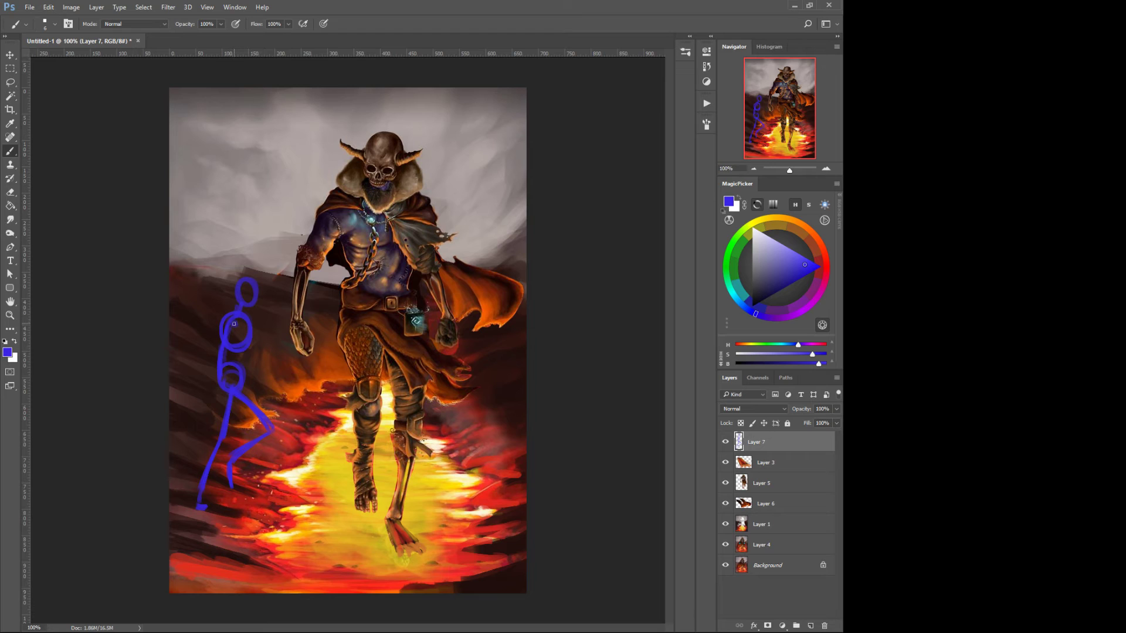
{"action": "mouse_move", "coordinate": [233, 325]}
{"action": "left_mouse_down"}
{"action": "mouse_move", "coordinate": [207, 345]}
{"action": "mouse_move", "coordinate": [194, 383]}
{"action": "left_mouse_up"}
{"action": "left_click_drag", "start_coordinate": [241, 330], "coordinate": [262, 369]}
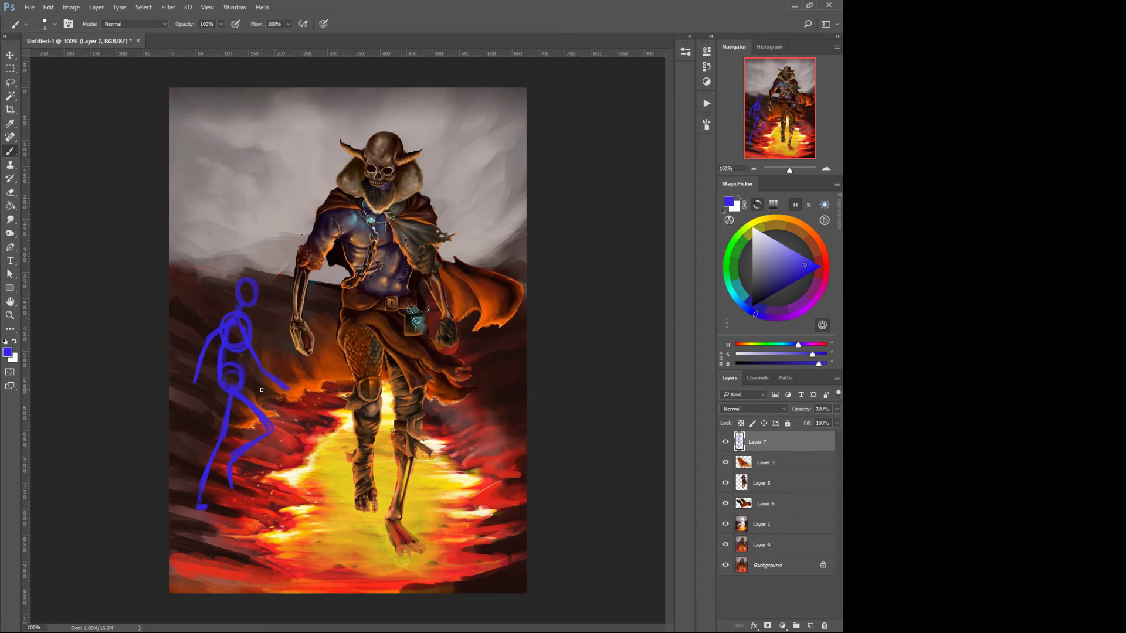
Step: Add another empty layer directly above Layer 3, below the blue stick-figure layer
{"action": "left_click", "coordinate": [744, 466]}
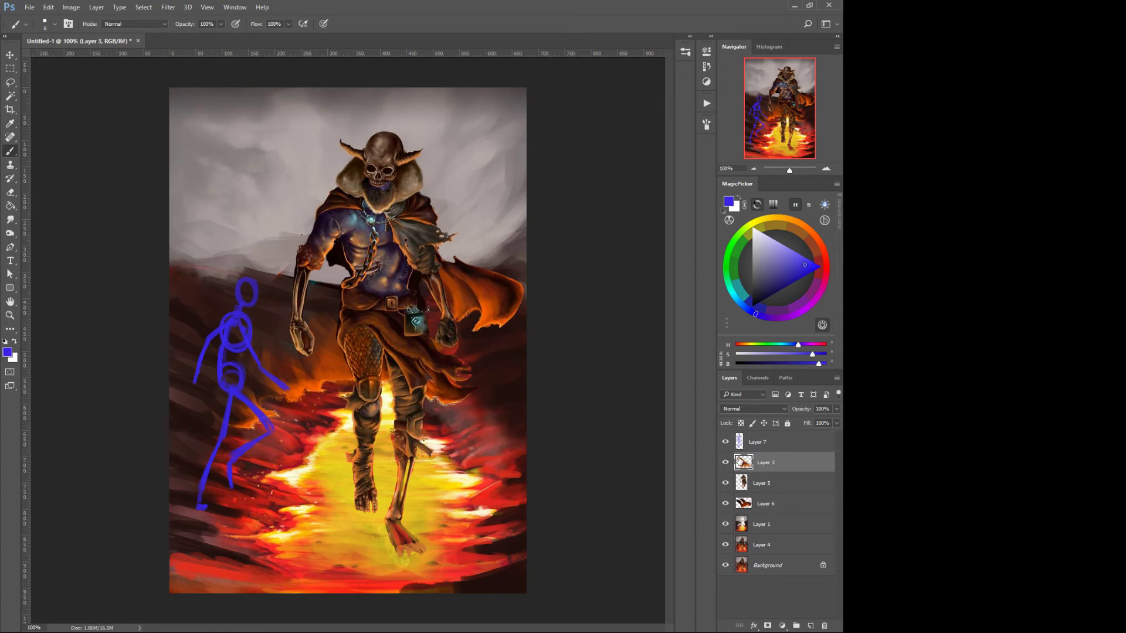
{"action": "right_click", "coordinate": [355, 377]}
{"action": "left_click", "coordinate": [353, 419]}
{"action": "left_click", "coordinate": [350, 359]}
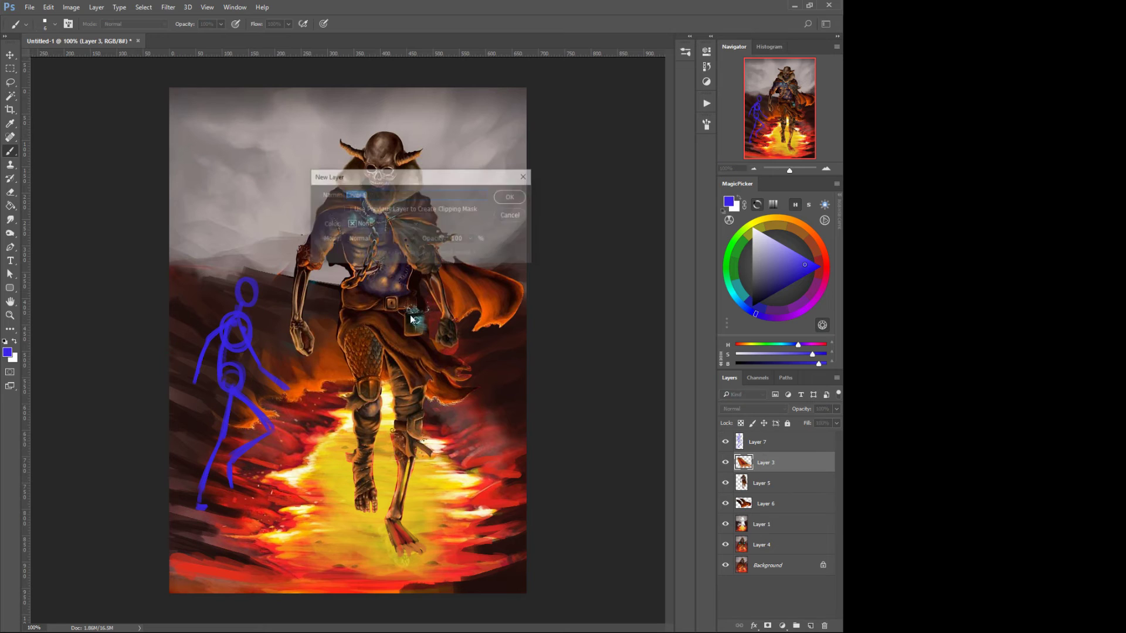
{"action": "left_click", "coordinate": [505, 200]}
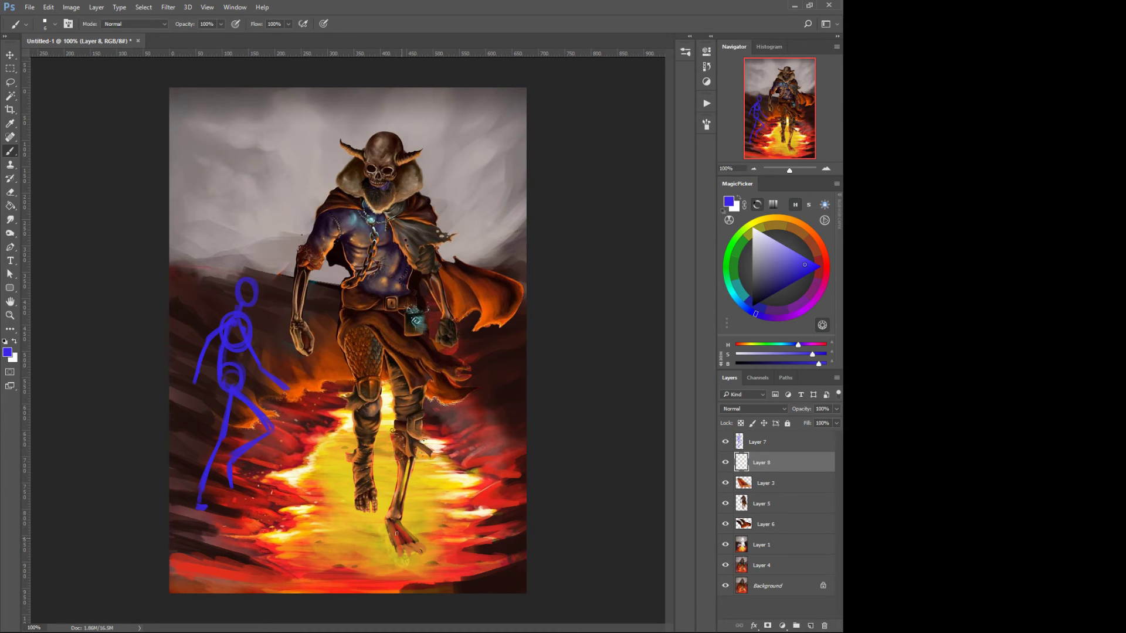
Step: Sample a dark brown from the background, enlarge the brush, and shade over the new front foot and its ankle
{"action": "left_click", "coordinate": [509, 433], "text": "alt"}
{"action": "key", "text": "bracketright"}
{"action": "key", "text": "bracketright"}
{"action": "key", "text": "bracketright"}
{"action": "key", "text": "bracketright"}
{"action": "key", "text": "bracketright"}
{"action": "mouse_move", "coordinate": [396, 525]}
{"action": "left_mouse_down"}
{"action": "mouse_move", "coordinate": [402, 546]}
{"action": "mouse_move", "coordinate": [400, 534]}
{"action": "mouse_move", "coordinate": [412, 540]}
{"action": "left_mouse_up"}
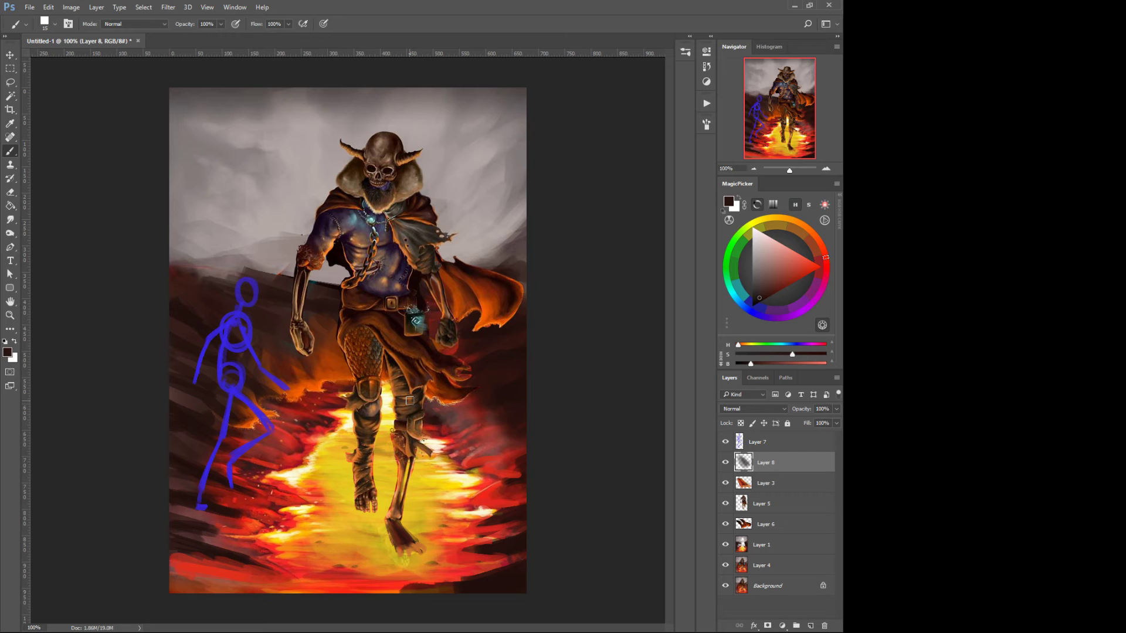
{"action": "left_click_drag", "start_coordinate": [393, 509], "coordinate": [398, 520]}
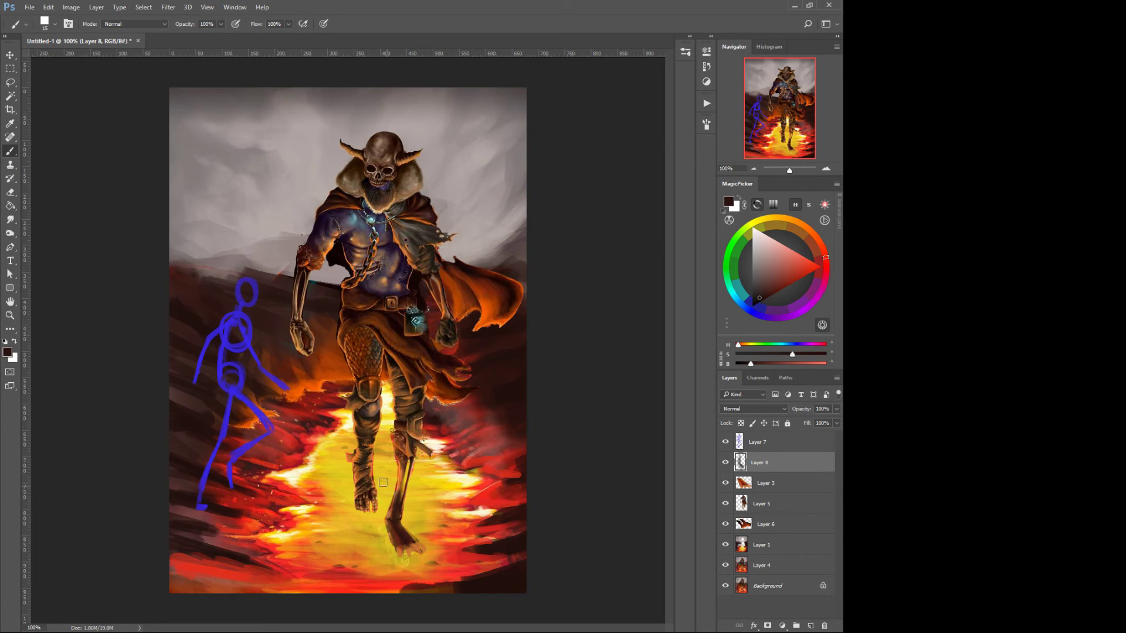
Step: Go over the dark shading around the lower legs with an enlarged Eraser, and return to the Brush
{"action": "key", "text": "bracketleft"}
{"action": "right_click", "coordinate": [382, 510]}
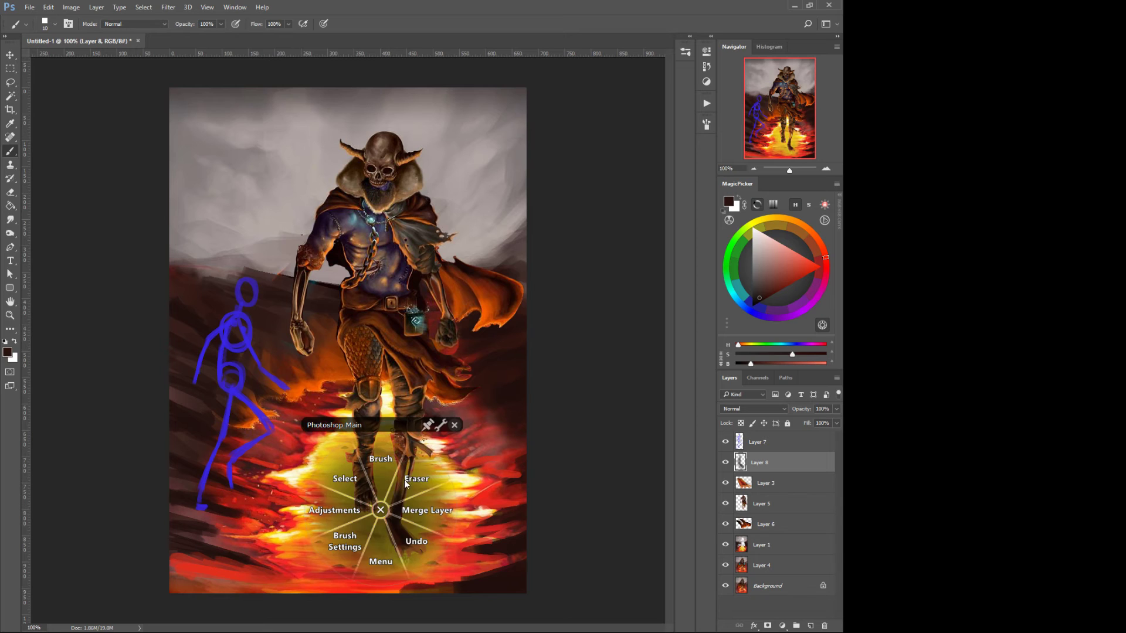
{"action": "left_click", "coordinate": [407, 480]}
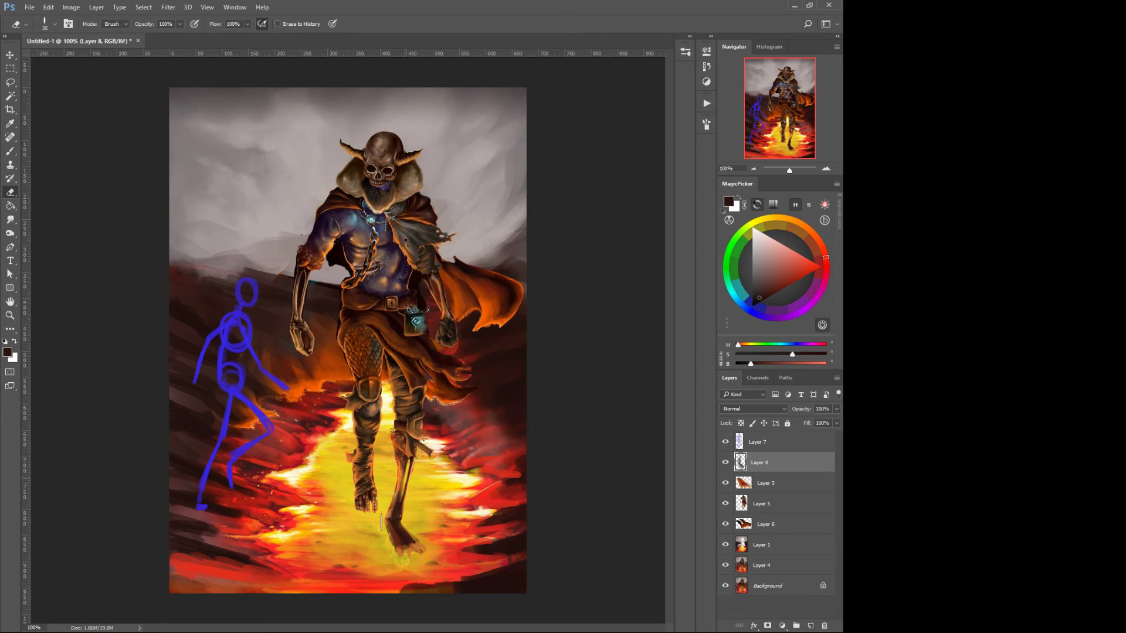
{"action": "key", "text": "bracketright"}
{"action": "key", "text": "bracketright"}
{"action": "right_click", "coordinate": [346, 467]}
{"action": "left_click", "coordinate": [346, 437]}
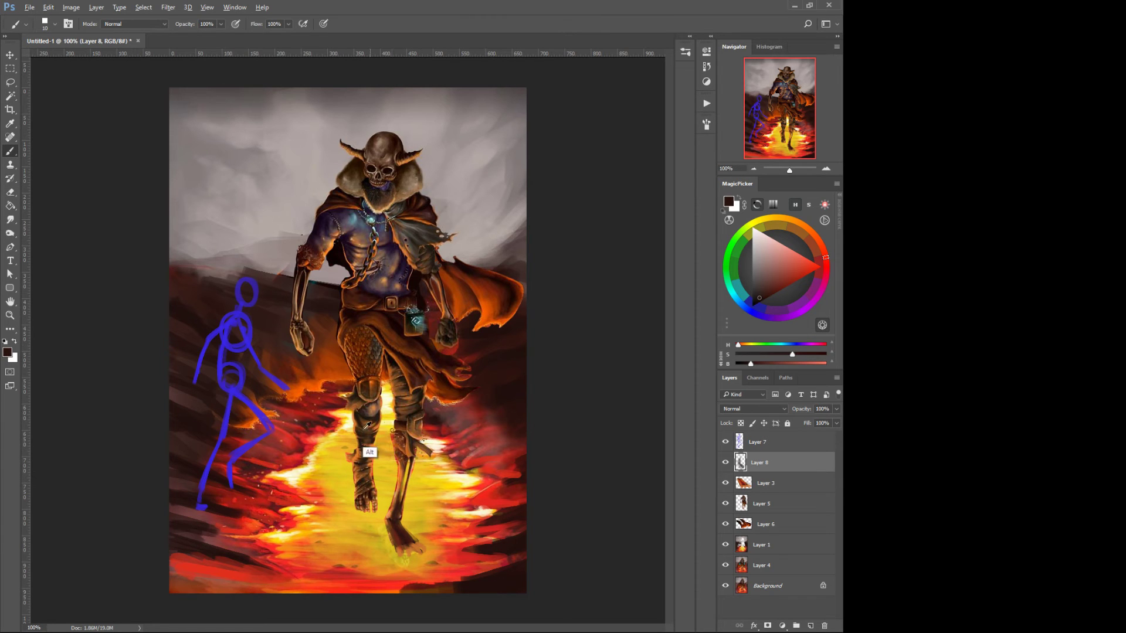
Step: Sample a bright yellow from the lava, enlarge the brush, and paint a yellow glow over the raised leg's shin
{"action": "left_click", "coordinate": [322, 469], "text": "alt"}
{"action": "key", "text": "bracketright"}
{"action": "key", "text": "bracketright"}
{"action": "key", "text": "bracketright"}
{"action": "mouse_move", "coordinate": [370, 411]}
{"action": "left_mouse_down"}
{"action": "mouse_move", "coordinate": [365, 447]}
{"action": "mouse_move", "coordinate": [368, 416]}
{"action": "mouse_move", "coordinate": [371, 536]}
{"action": "mouse_move", "coordinate": [361, 508]}
{"action": "mouse_move", "coordinate": [362, 478]}
{"action": "left_mouse_up"}
{"action": "key", "text": "bracketleft"}
{"action": "key", "text": "bracketleft"}
{"action": "key", "text": "bracketleft"}
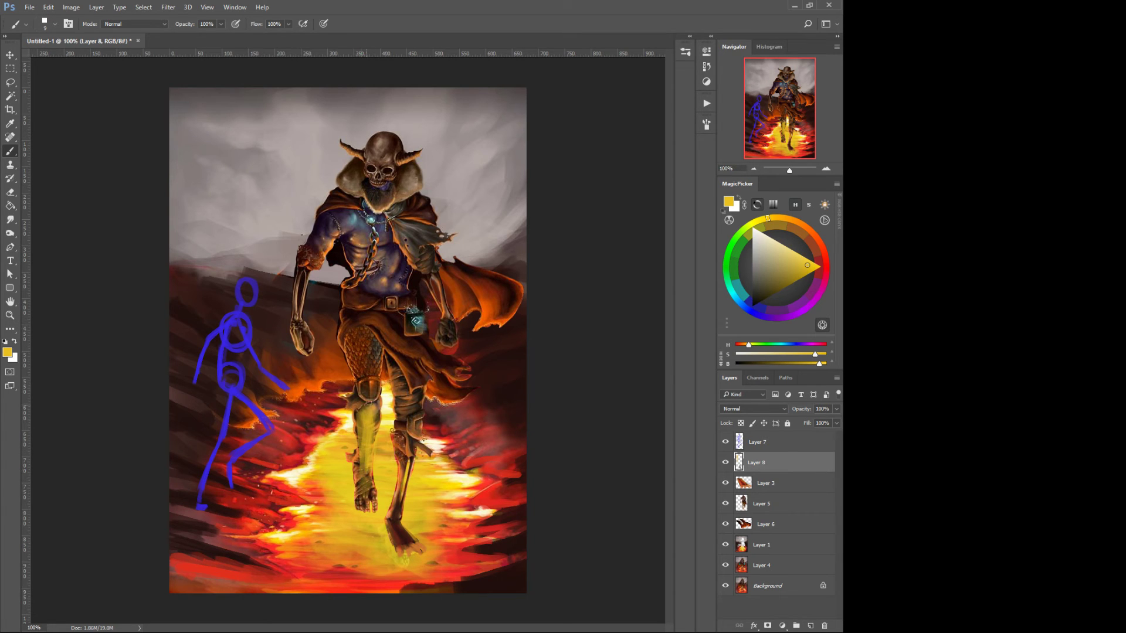
Step: Sample a dark brown from the front foot, enlarge the brush, and darken the scaled thigh
{"action": "key", "text": "alt"}
{"action": "left_click", "coordinate": [397, 528], "text": "alt"}
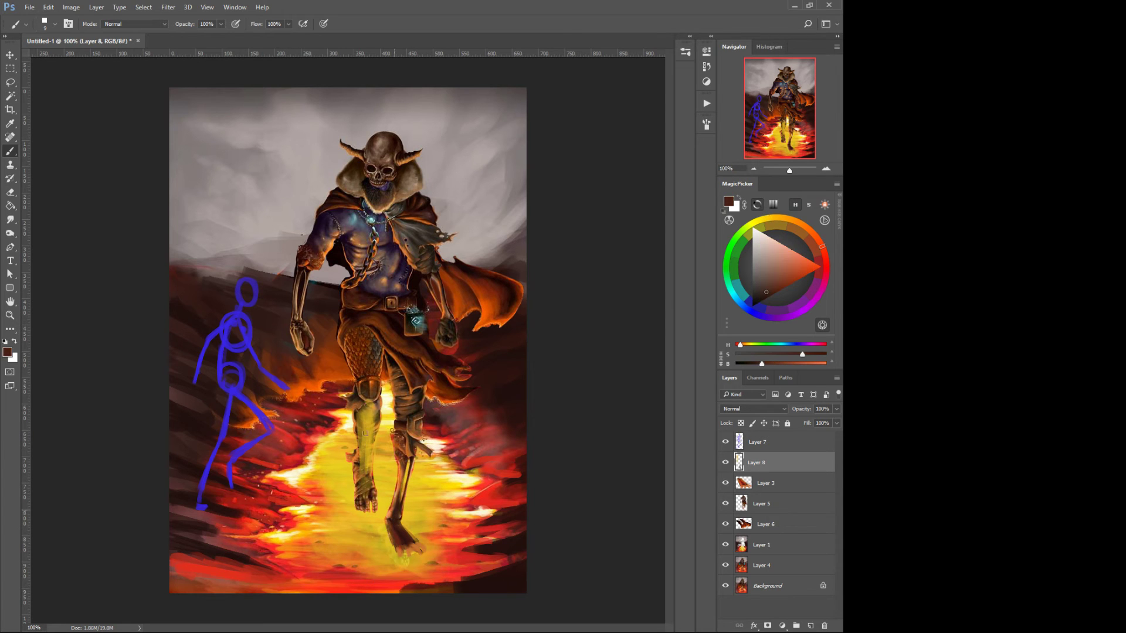
{"action": "key", "text": "bracketright"}
{"action": "key", "text": "bracketright"}
{"action": "key", "text": "bracketright"}
{"action": "mouse_move", "coordinate": [373, 350]}
{"action": "left_mouse_down"}
{"action": "mouse_move", "coordinate": [367, 329]}
{"action": "mouse_move", "coordinate": [367, 359]}
{"action": "mouse_move", "coordinate": [355, 326]}
{"action": "mouse_move", "coordinate": [364, 370]}
{"action": "mouse_move", "coordinate": [359, 328]}
{"action": "mouse_move", "coordinate": [396, 320]}
{"action": "mouse_move", "coordinate": [363, 342]}
{"action": "mouse_move", "coordinate": [367, 364]}
{"action": "mouse_move", "coordinate": [369, 330]}
{"action": "mouse_move", "coordinate": [363, 349]}
{"action": "mouse_move", "coordinate": [348, 319]}
{"action": "mouse_move", "coordinate": [364, 312]}
{"action": "mouse_move", "coordinate": [366, 285]}
{"action": "mouse_move", "coordinate": [358, 306]}
{"action": "mouse_move", "coordinate": [369, 314]}
{"action": "mouse_move", "coordinate": [361, 266]}
{"action": "mouse_move", "coordinate": [371, 316]}
{"action": "left_mouse_up"}
Step: Sample a near-black from the skirt cloth and shade over the waist, the skirt folds and the belt pouch
{"action": "left_click", "coordinate": [394, 346], "text": "alt"}
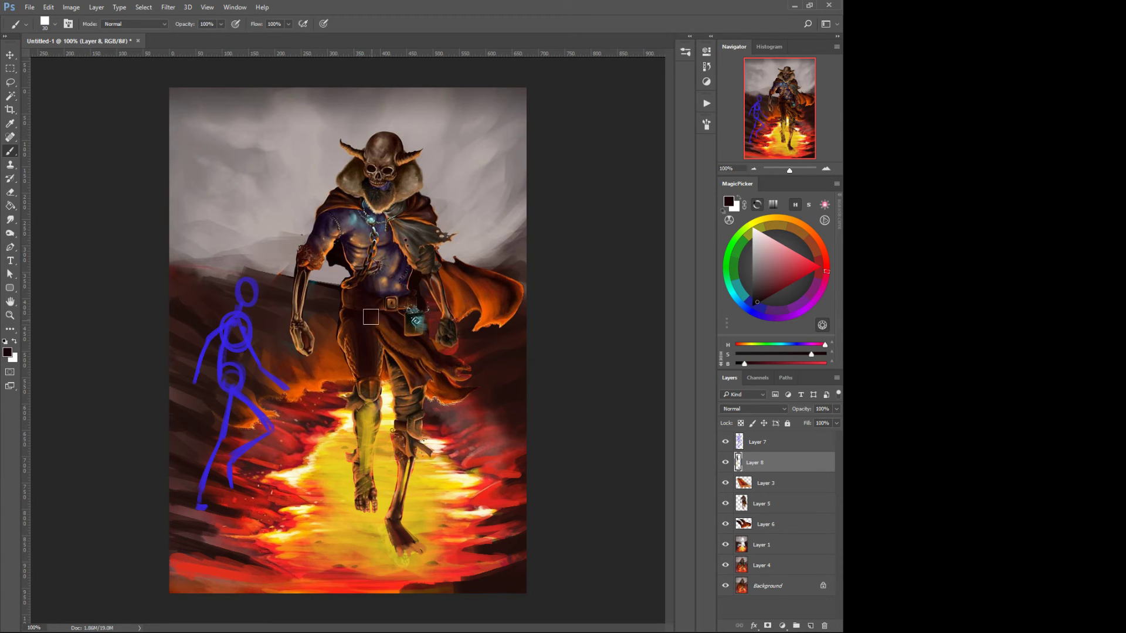
{"action": "key", "text": "bracketleft"}
{"action": "key", "text": "bracketleft"}
{"action": "key", "text": "bracketright"}
{"action": "left_click_drag", "start_coordinate": [373, 318], "coordinate": [425, 353]}
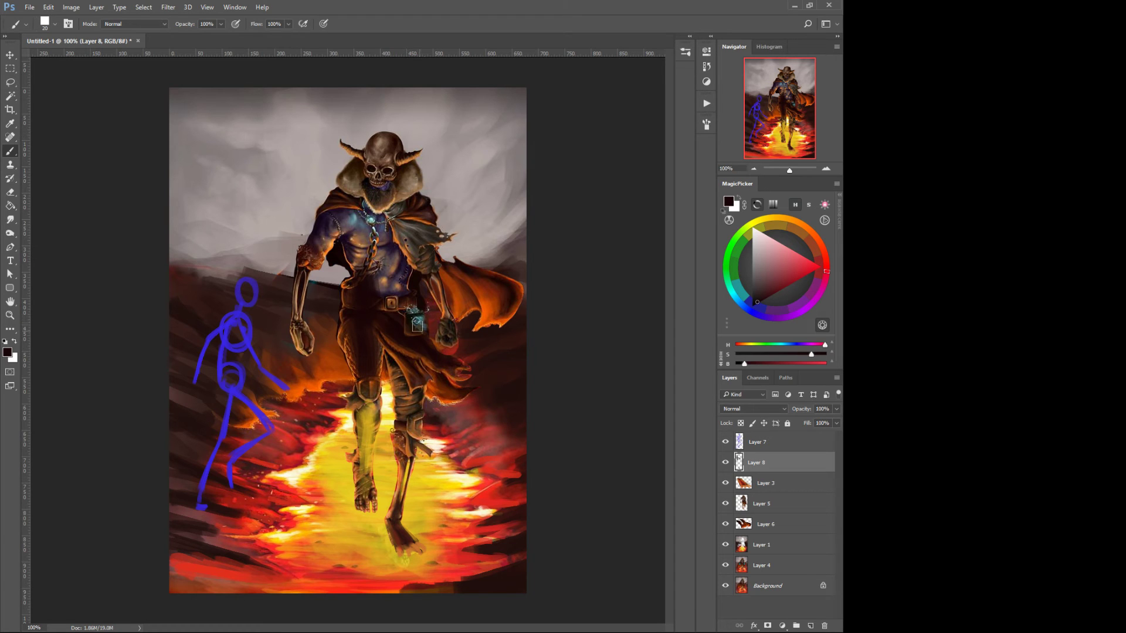
Step: Darken the skull, fur collar, shoulder cape and trailing cape with near-black strokes, varying the brush size
{"action": "key", "text": "bracketleft"}
{"action": "key", "text": "bracketleft"}
{"action": "key", "text": "bracketleft"}
{"action": "key", "text": "bracketright"}
{"action": "key", "text": "bracketright"}
{"action": "key", "text": "bracketright"}
{"action": "key", "text": "bracketright"}
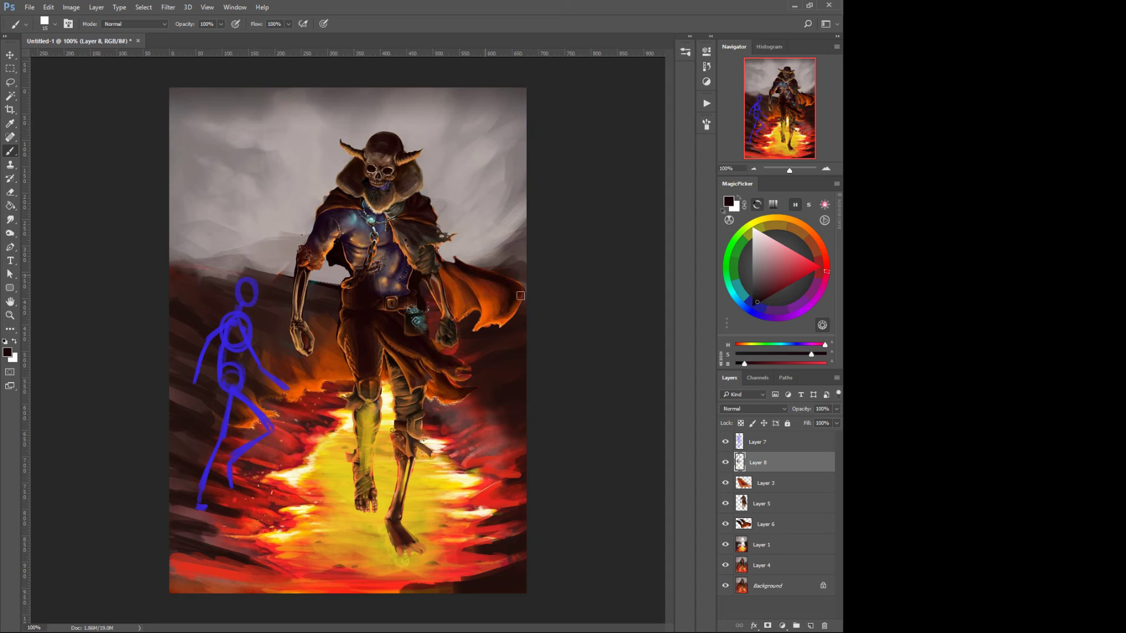
{"action": "key", "text": "bracketright"}
{"action": "key", "text": "bracketright"}
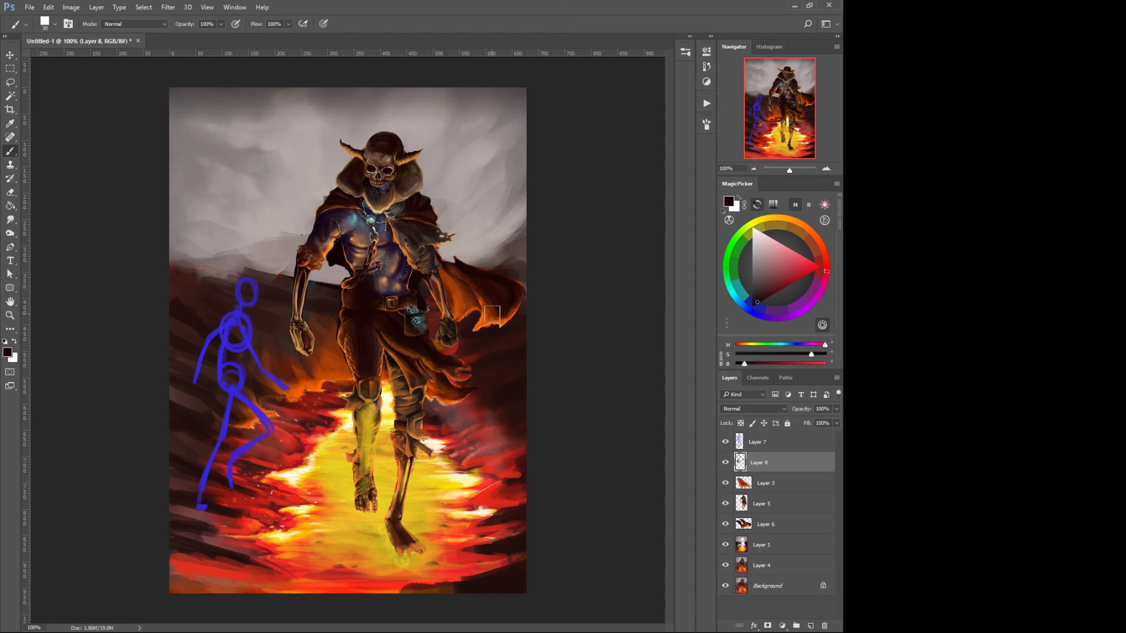
{"action": "key", "text": "bracketleft"}
Step: Sample yellow from the lava, shrink the brush, and paint a yellow glow on the hand beside the belt pouch
{"action": "left_click", "coordinate": [340, 431], "text": "alt"}
{"action": "key", "text": "bracketleft"}
{"action": "key", "text": "bracketleft"}
{"action": "key", "text": "bracketleft"}
{"action": "key", "text": "bracketleft"}
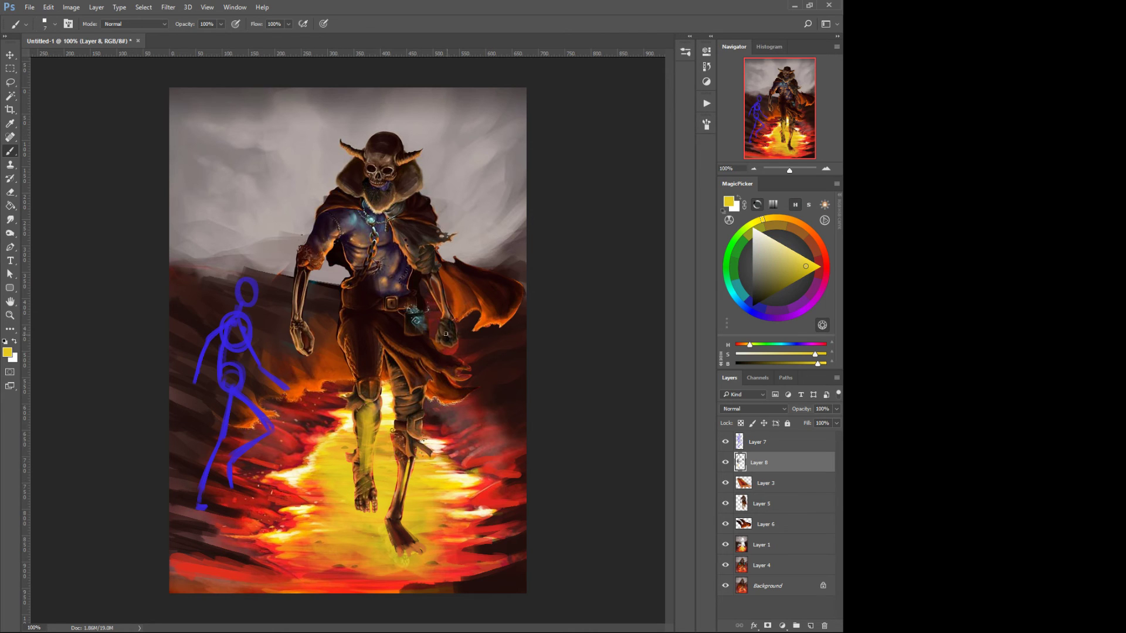
{"action": "left_click_drag", "start_coordinate": [447, 345], "coordinate": [438, 333]}
Step: Extend the yellow glow to that arm's elbow and forearm, and add it to the opposite hand
{"action": "key", "text": "bracketright"}
{"action": "left_click_drag", "start_coordinate": [428, 271], "coordinate": [427, 243]}
{"action": "key", "text": "bracketright"}
{"action": "key", "text": "bracketright"}
{"action": "key", "text": "bracketleft"}
{"action": "key", "text": "bracketleft"}
{"action": "left_click_drag", "start_coordinate": [440, 285], "coordinate": [447, 332]}
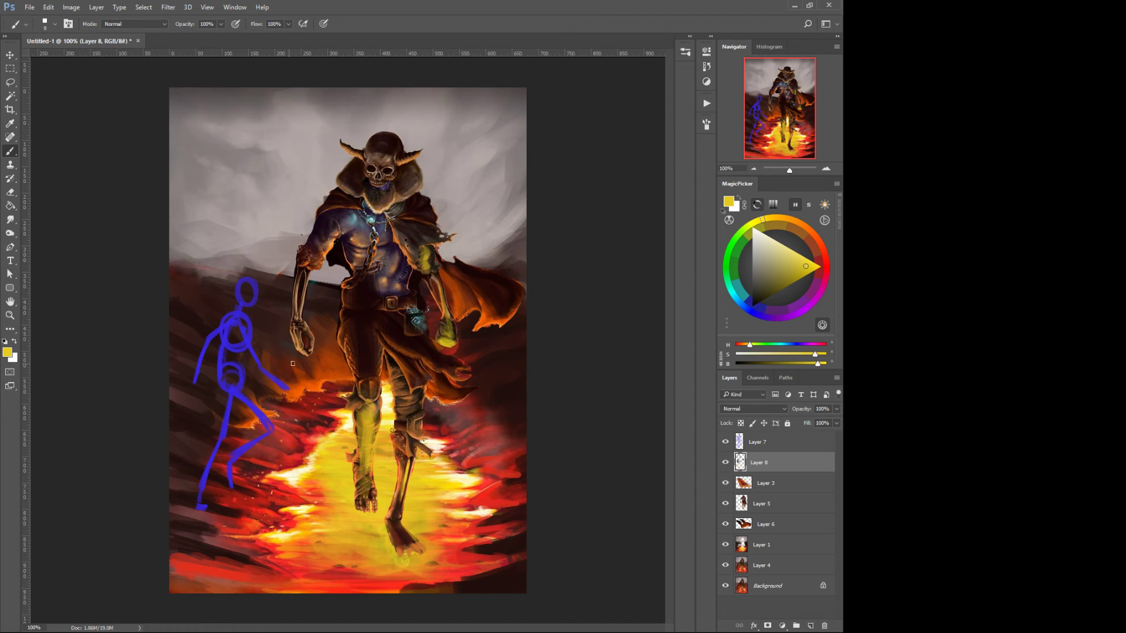
{"action": "left_click_drag", "start_coordinate": [300, 350], "coordinate": [311, 339]}
Step: Sample a pale yellow from the lava and paint thin rim highlights along the shoulders, sleeve and horns
{"action": "left_click", "coordinate": [385, 412], "text": "alt"}
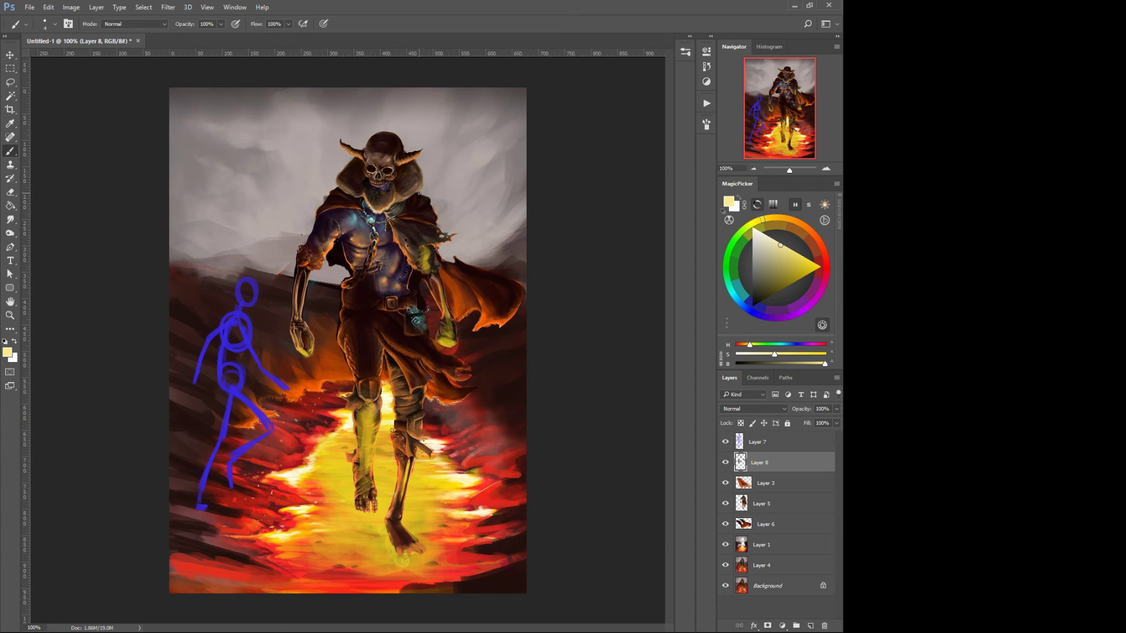
{"action": "left_click_drag", "start_coordinate": [428, 199], "coordinate": [433, 211]}
{"action": "left_click_drag", "start_coordinate": [323, 203], "coordinate": [300, 252]}
{"action": "mouse_move", "coordinate": [404, 159]}
{"action": "left_mouse_down"}
{"action": "mouse_move", "coordinate": [419, 156]}
{"action": "mouse_move", "coordinate": [401, 159]}
{"action": "left_mouse_up"}
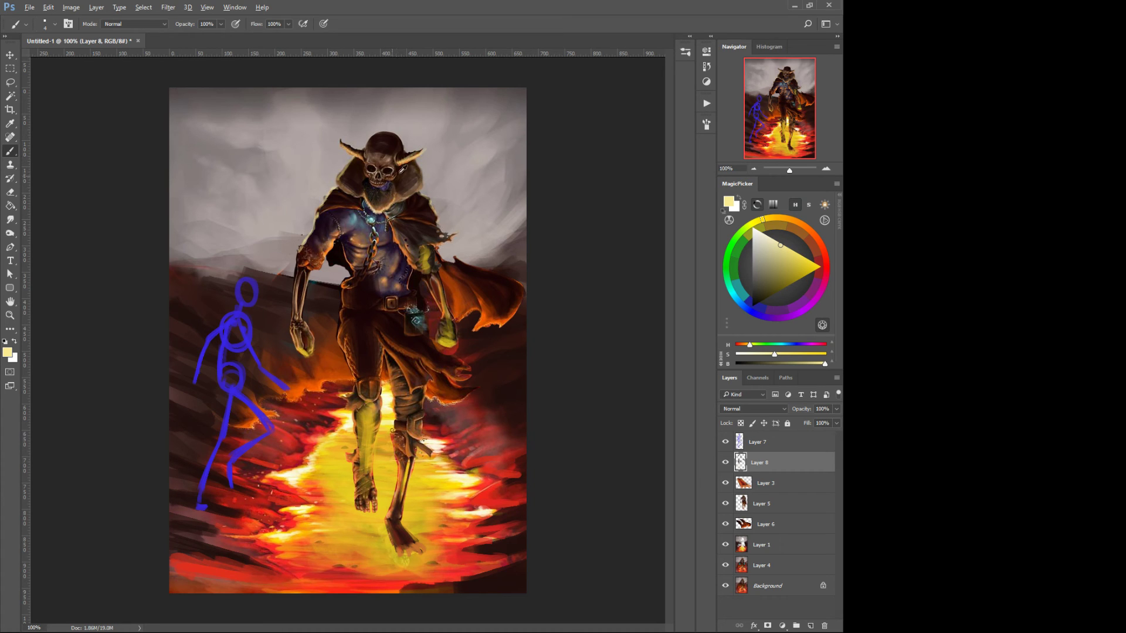
Step: Sample a dark brown from the head, enlarge the brush, and shade the head and the horn highlights
{"action": "left_click", "coordinate": [402, 157], "text": "alt"}
{"action": "key", "text": "bracketright"}
{"action": "key", "text": "bracketright"}
{"action": "key", "text": "bracketright"}
{"action": "key", "text": "bracketright"}
{"action": "key", "text": "bracketright"}
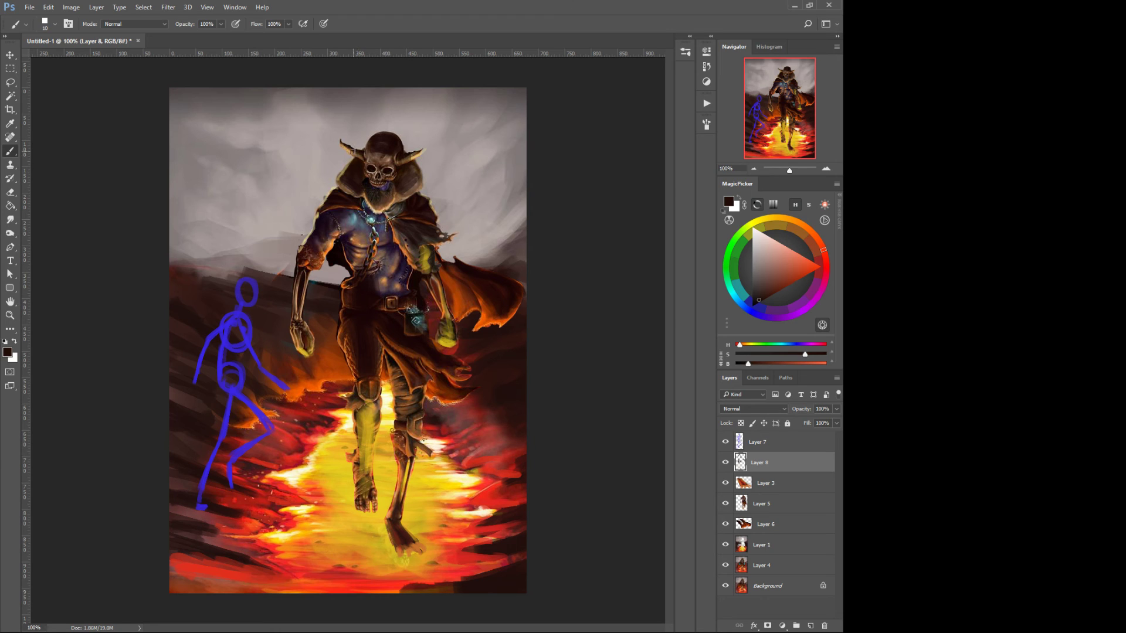
{"action": "middle_click", "coordinate": [357, 223]}
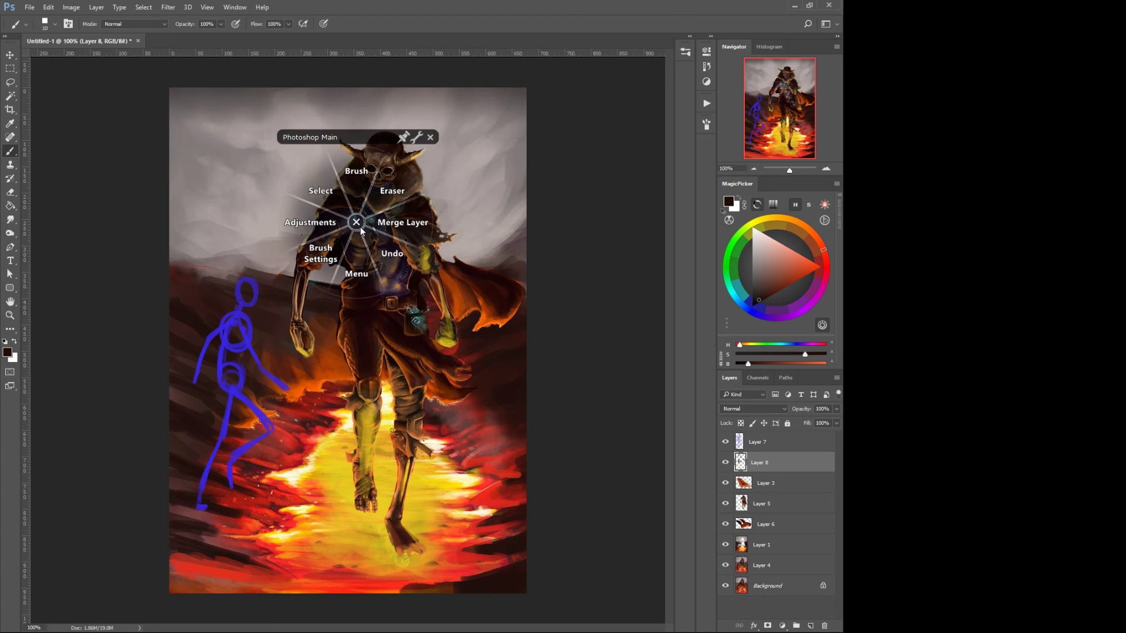
{"action": "left_click", "coordinate": [357, 171]}
Step: Sample a pale yellow from the lava to highlight the skull's face, and shade around it with dark brown
{"action": "left_click", "coordinate": [376, 405], "text": "alt"}
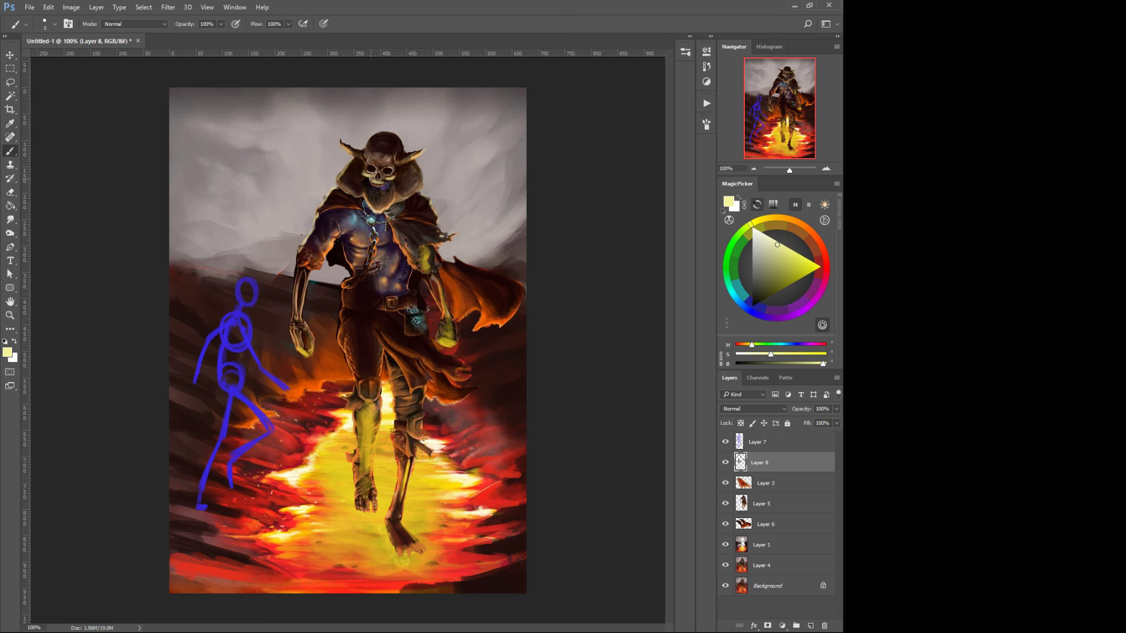
{"action": "mouse_move", "coordinate": [379, 167]}
{"action": "left_mouse_down"}
{"action": "mouse_move", "coordinate": [366, 176]}
{"action": "mouse_move", "coordinate": [383, 175]}
{"action": "mouse_move", "coordinate": [373, 157]}
{"action": "mouse_move", "coordinate": [386, 156]}
{"action": "left_mouse_up"}
{"action": "left_click", "coordinate": [371, 138], "text": "alt"}
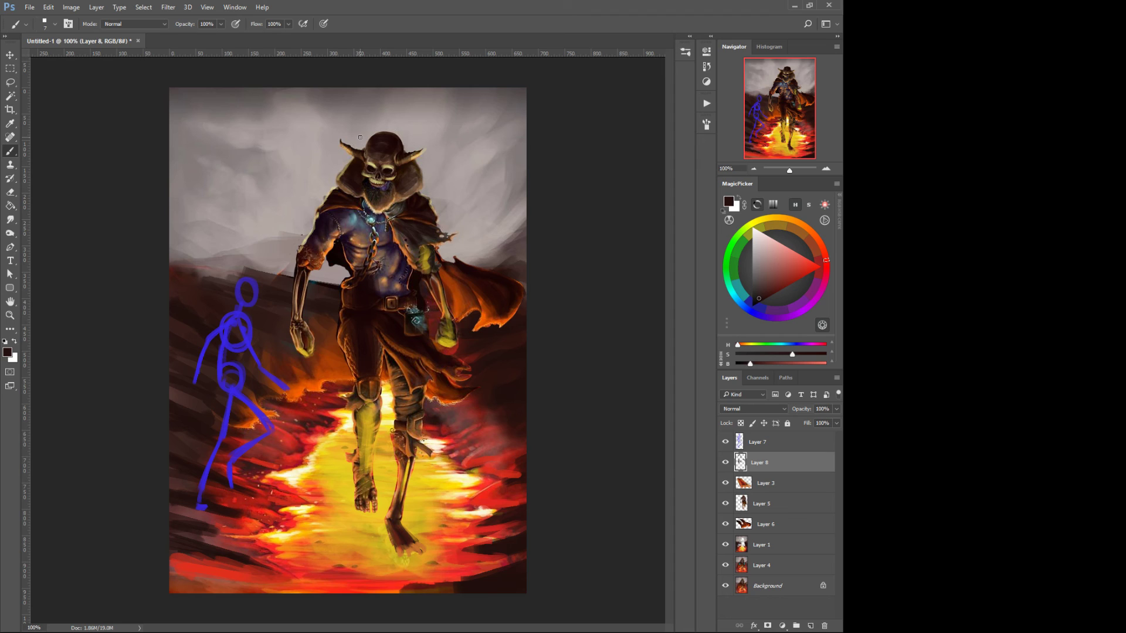
Step: Hide the stick-figure layer, and toggle the layers above the Background off and on to compare with the original painting
{"action": "left_click", "coordinate": [726, 442]}
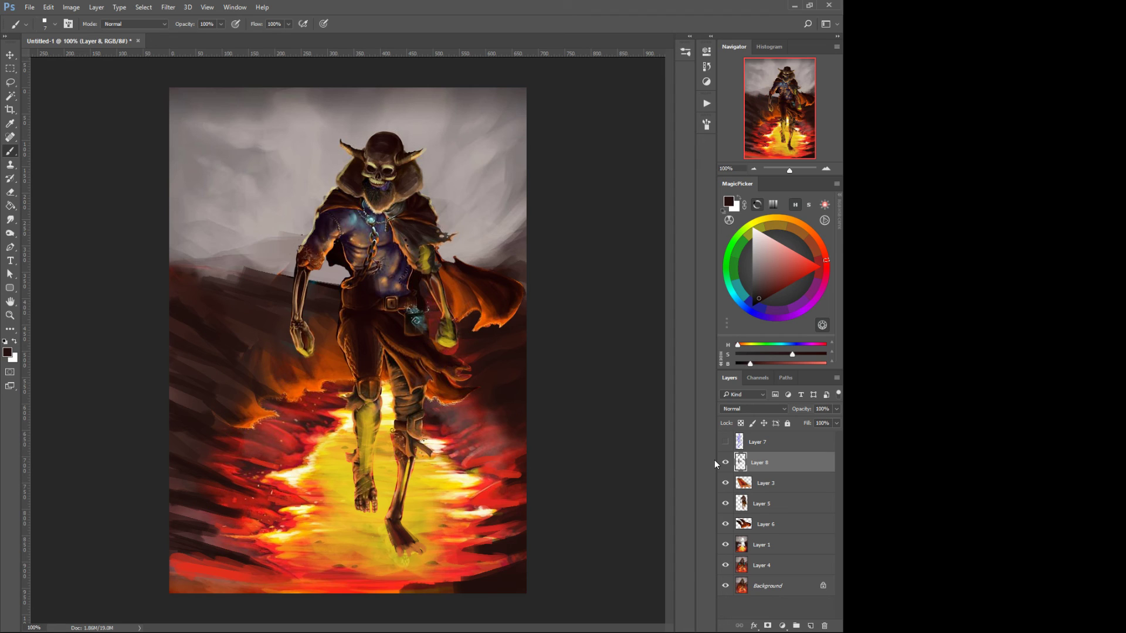
{"action": "left_click_drag", "start_coordinate": [726, 462], "coordinate": [728, 558]}
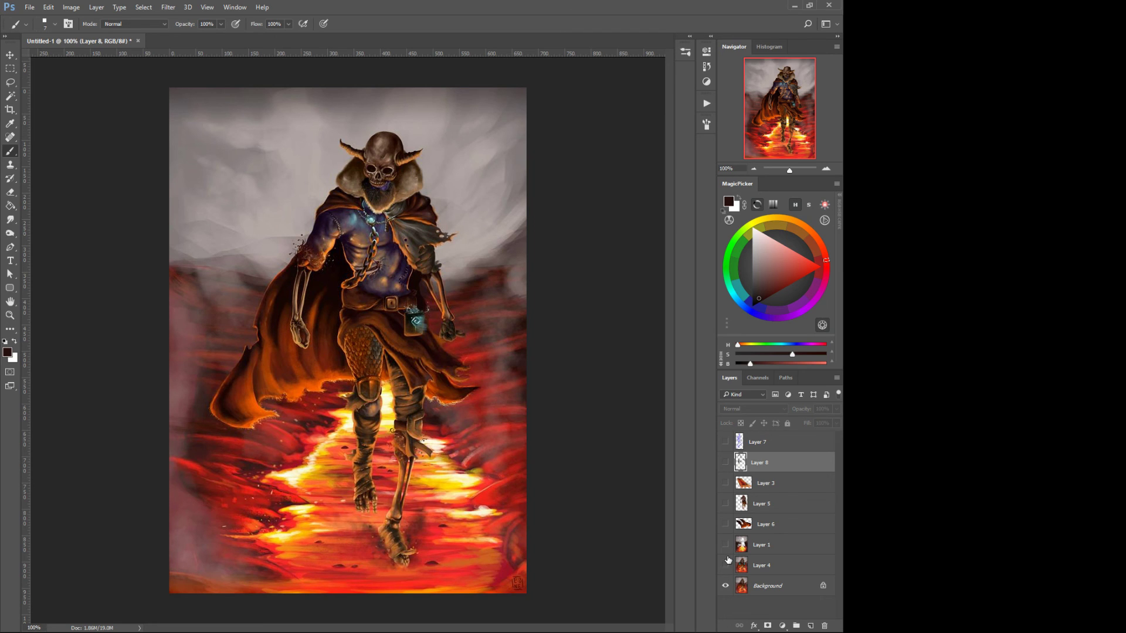
{"action": "left_click_drag", "start_coordinate": [726, 483], "coordinate": [728, 560]}
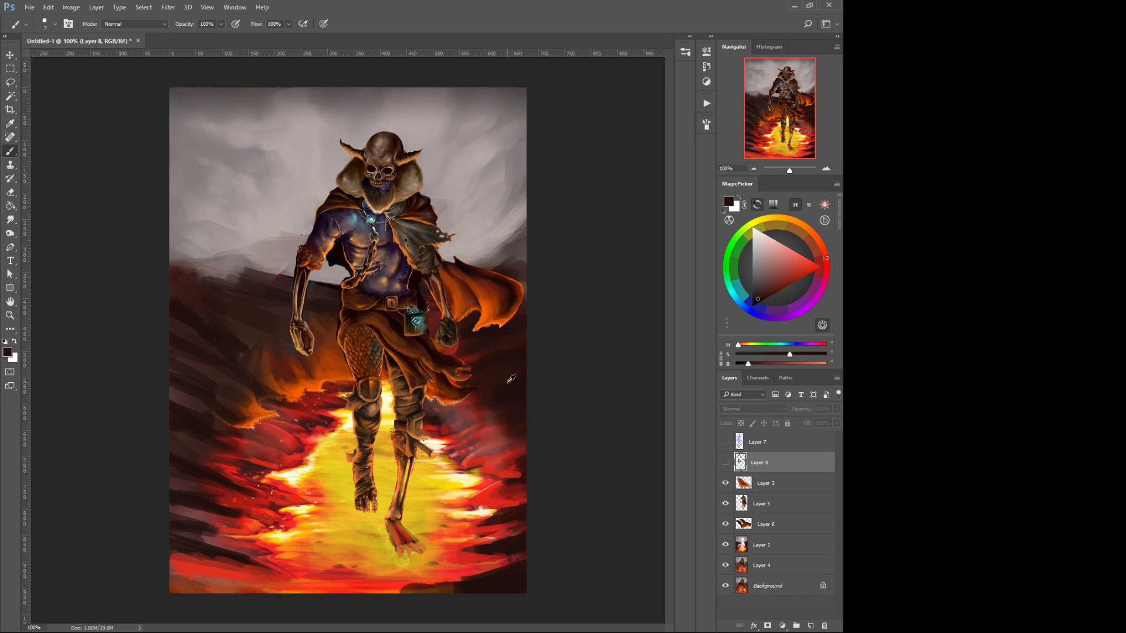
{"action": "key", "text": "bracketright"}
{"action": "key", "text": "bracketright"}
{"action": "key", "text": "bracketright"}
{"action": "left_click", "coordinate": [726, 463]}
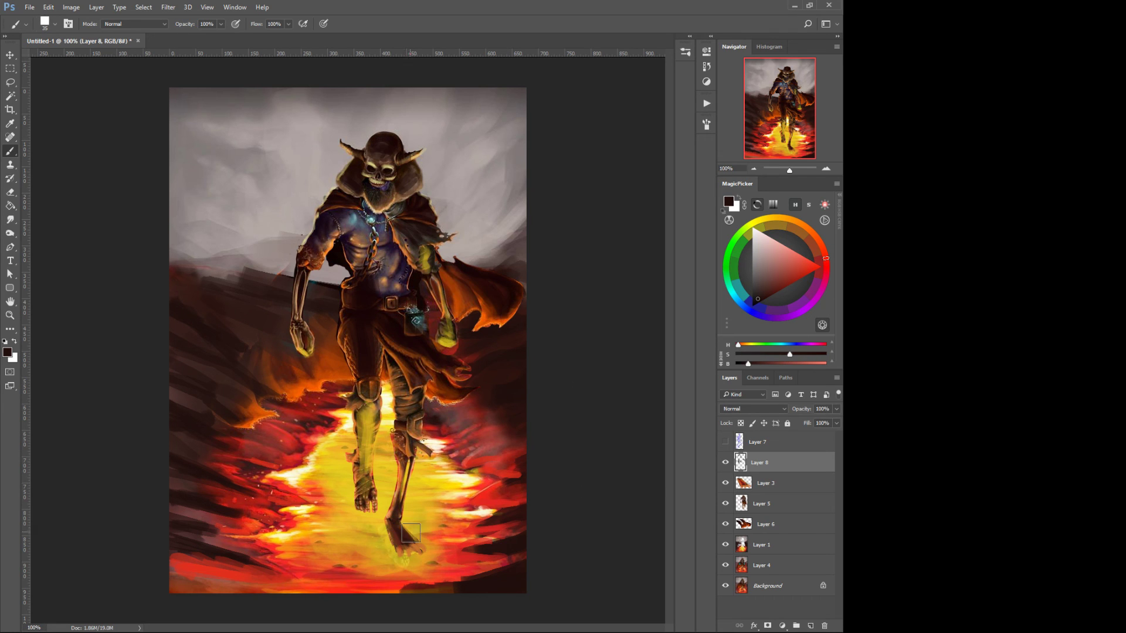
Step: Enlarge the brush and paint a soft dark smoke trail rising from behind the front foot toward the cape
{"action": "key", "text": "bracketright"}
{"action": "key", "text": "bracketright"}
{"action": "key", "text": "bracketright"}
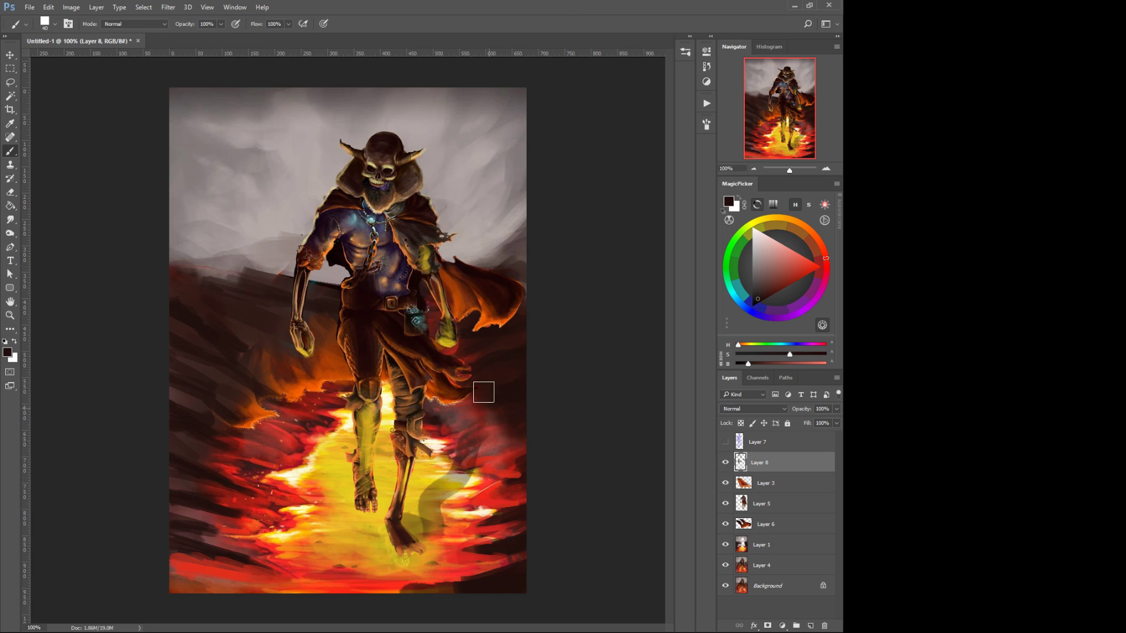
{"action": "mouse_move", "coordinate": [451, 449]}
{"action": "left_mouse_down"}
{"action": "mouse_move", "coordinate": [414, 538]}
{"action": "mouse_move", "coordinate": [434, 475]}
{"action": "mouse_move", "coordinate": [485, 408]}
{"action": "mouse_move", "coordinate": [407, 530]}
{"action": "mouse_move", "coordinate": [425, 486]}
{"action": "left_mouse_up"}
{"action": "key", "text": "bracketleft"}
{"action": "key", "text": "bracketleft"}
{"action": "key", "text": "bracketleft"}
{"action": "key", "text": "bracketleft"}
{"action": "key", "text": "bracketleft"}
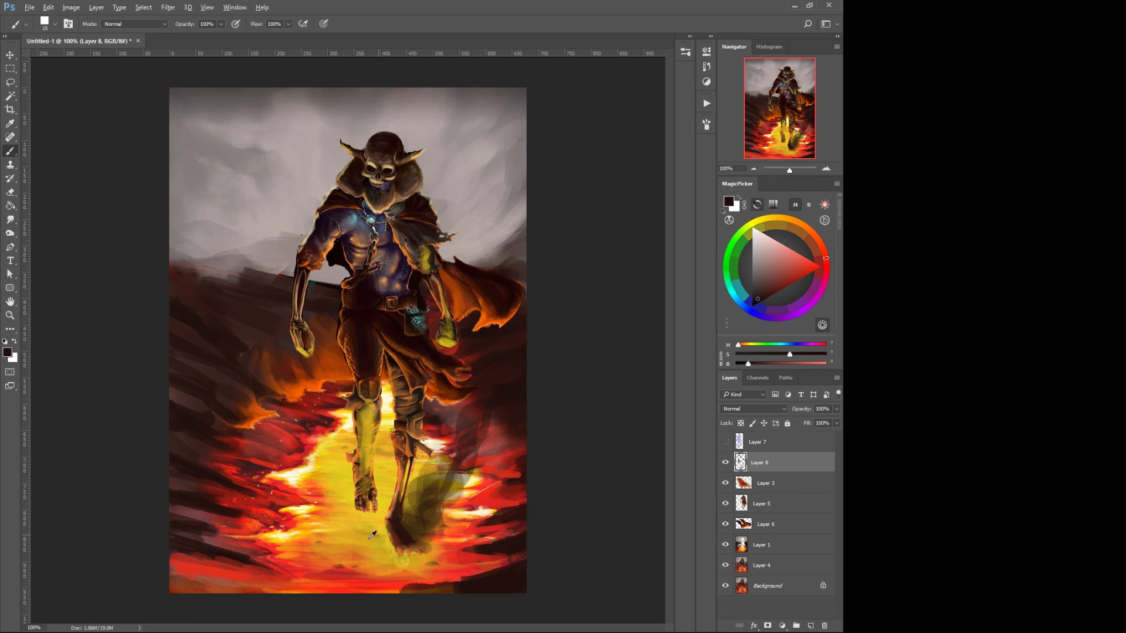
Step: Sample a golden yellow from the lava, shrink the brush, and draw wavy lines rising through the dark smoke trail
{"action": "left_click", "coordinate": [364, 520], "text": "alt"}
{"action": "key", "text": "bracketleft"}
{"action": "key", "text": "bracketleft"}
{"action": "key", "text": "bracketleft"}
{"action": "key", "text": "bracketleft"}
{"action": "key", "text": "bracketleft"}
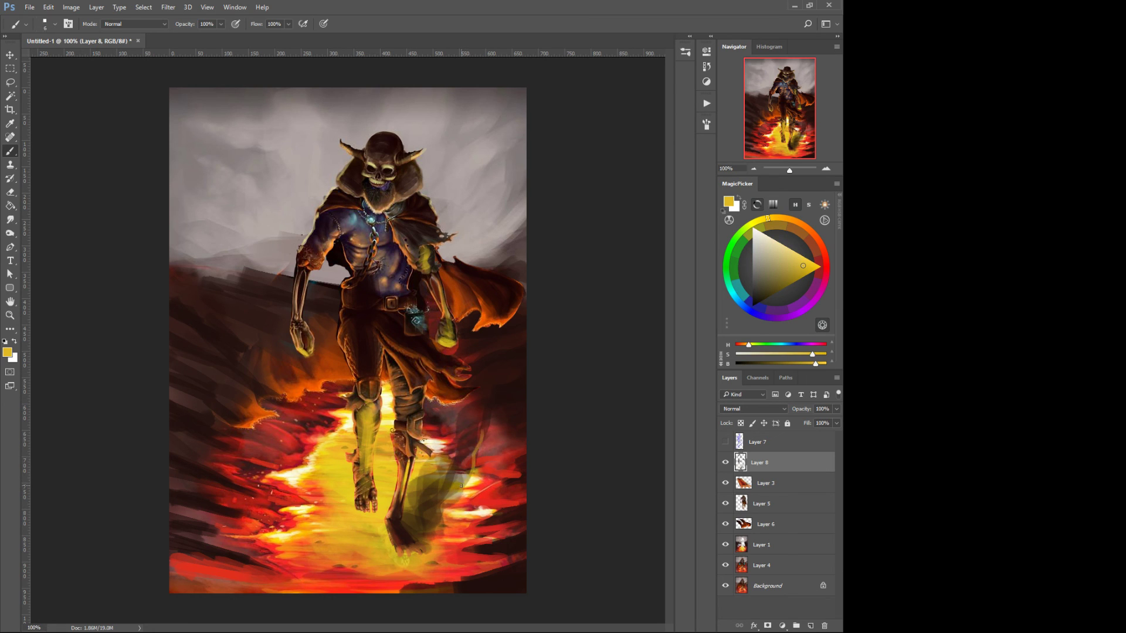
{"action": "mouse_move", "coordinate": [477, 448]}
{"action": "left_mouse_down"}
{"action": "mouse_move", "coordinate": [428, 505]}
{"action": "mouse_move", "coordinate": [410, 548]}
{"action": "mouse_move", "coordinate": [442, 518]}
{"action": "mouse_move", "coordinate": [425, 542]}
{"action": "mouse_move", "coordinate": [495, 400]}
{"action": "left_mouse_up"}
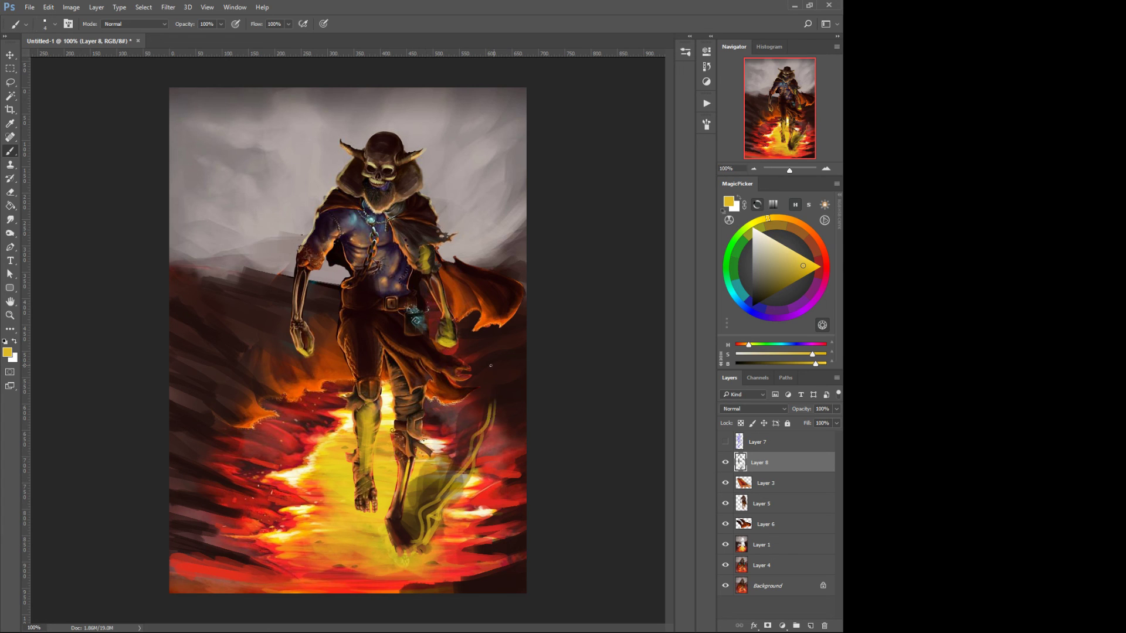
{"action": "mouse_move", "coordinate": [421, 503]}
{"action": "left_mouse_down"}
{"action": "mouse_move", "coordinate": [473, 442]}
{"action": "mouse_move", "coordinate": [457, 479]}
{"action": "left_mouse_up"}
Step: Sample a near-white from the lava and dab small glowing sparks around the smoke trail and front foot
{"action": "left_click", "coordinate": [390, 433], "text": "alt"}
{"action": "left_click", "coordinate": [456, 525]}
{"action": "left_click", "coordinate": [452, 502]}
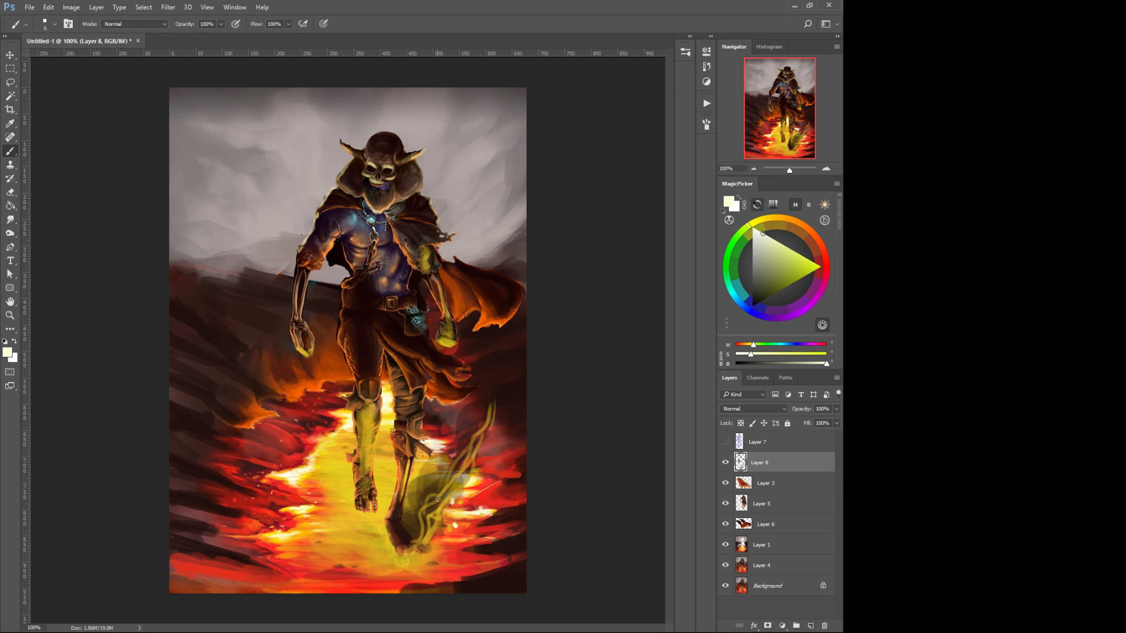
{"action": "left_click", "coordinate": [437, 502]}
{"action": "left_click", "coordinate": [430, 518]}
{"action": "left_click", "coordinate": [412, 515]}
Step: Select Layer 5 with the Eraser active, and toggle the edited layers off and on to compare before and after
{"action": "left_click", "coordinate": [743, 505]}
{"action": "middle_click", "coordinate": [308, 292]}
{"action": "left_click", "coordinate": [330, 265]}
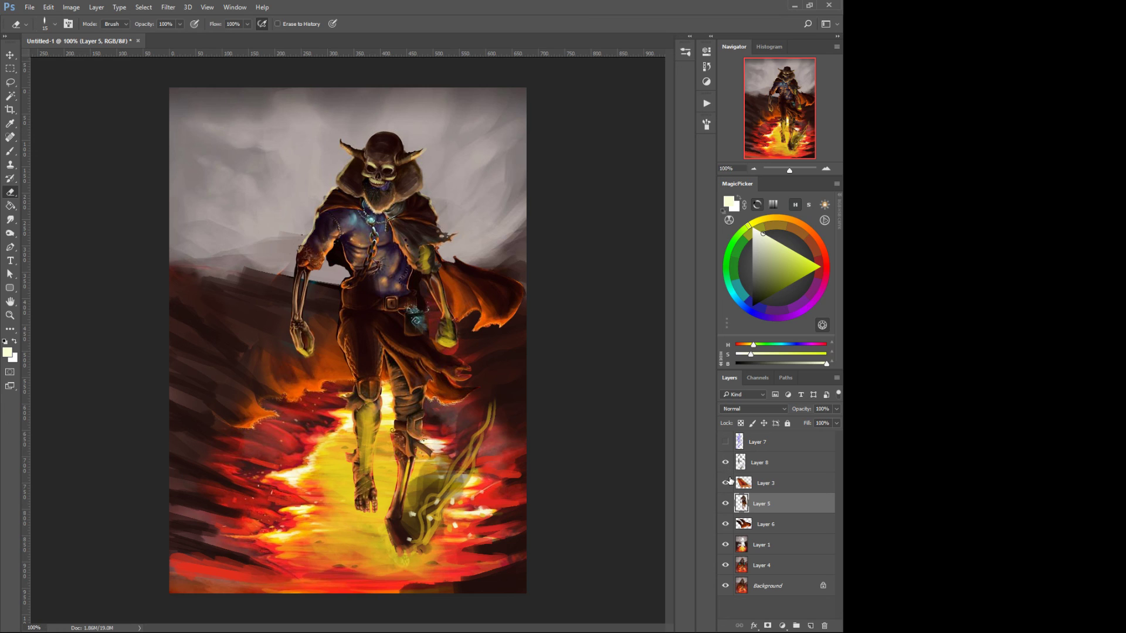
{"action": "left_click_drag", "start_coordinate": [726, 463], "coordinate": [725, 572]}
{"action": "left_click_drag", "start_coordinate": [728, 463], "coordinate": [725, 563]}
Step: Merge Layers 8, 3, 5 and 6 into one character layer and duplicate the merged layer
{"action": "left_click", "coordinate": [740, 462]}
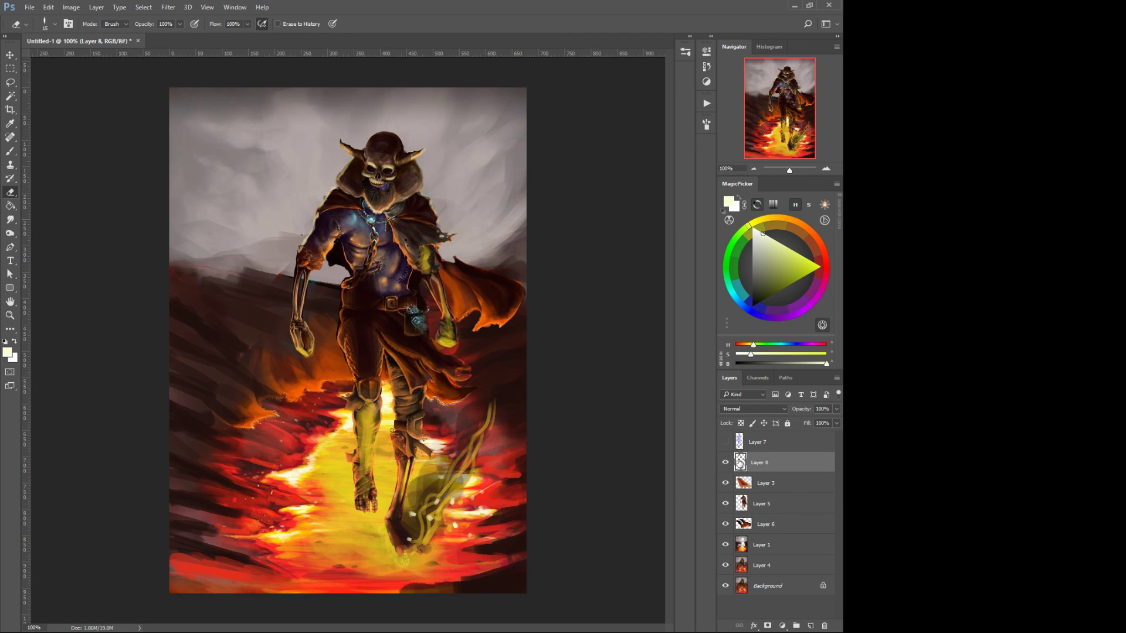
{"action": "left_click", "coordinate": [743, 524], "text": "shift"}
{"action": "middle_click", "coordinate": [363, 356]}
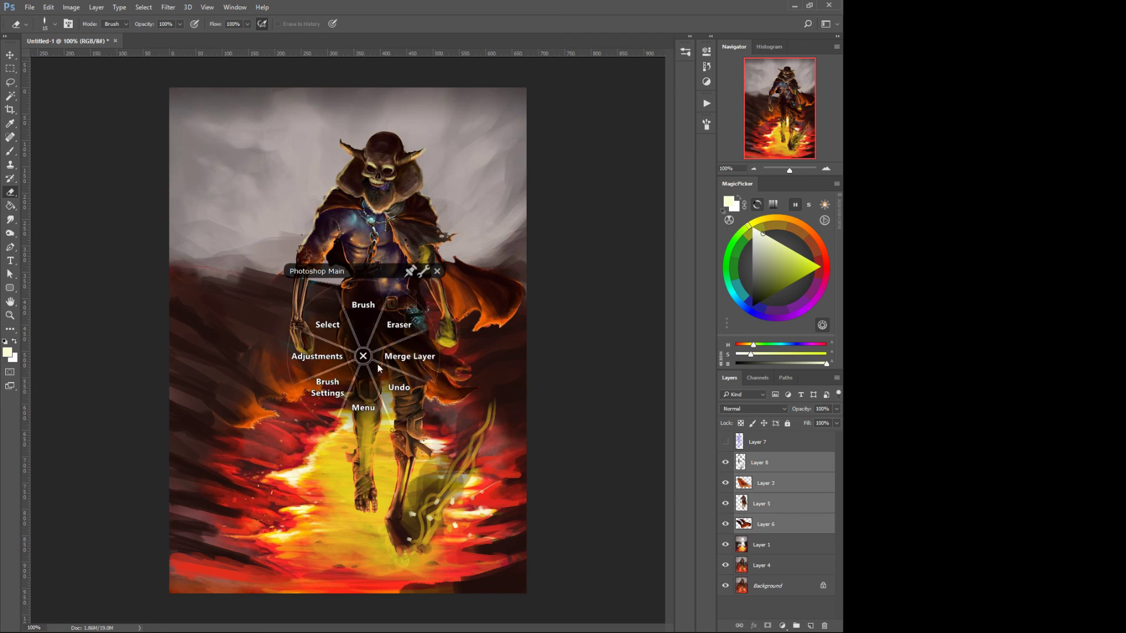
{"action": "left_click", "coordinate": [409, 356]}
{"action": "left_click_drag", "start_coordinate": [742, 464], "coordinate": [811, 625]}
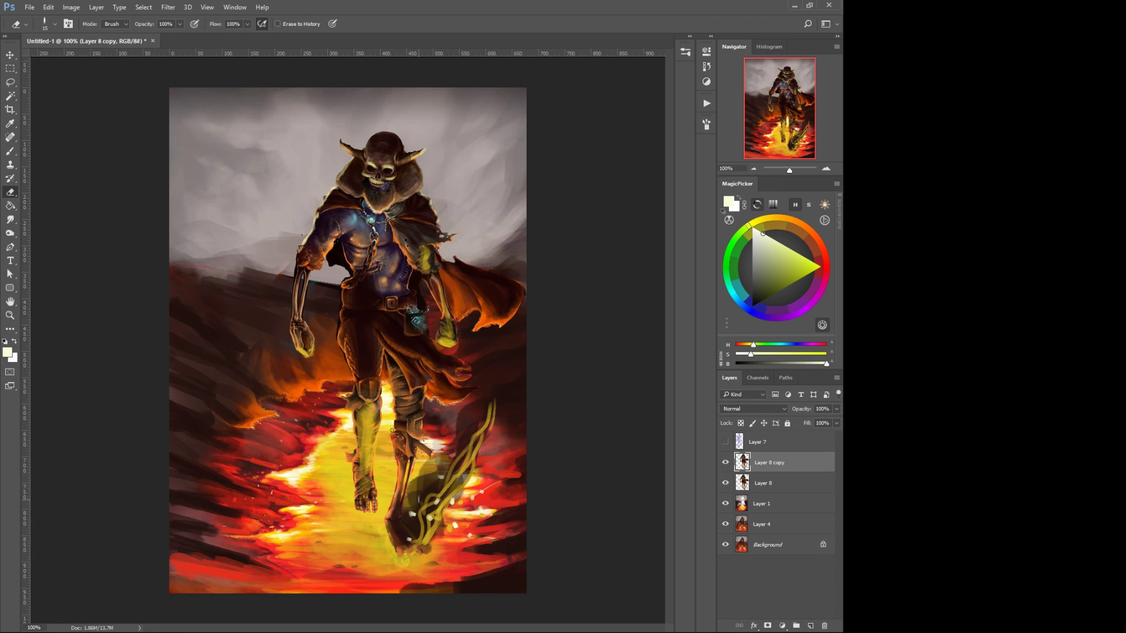
{"action": "middle_click", "coordinate": [386, 462]}
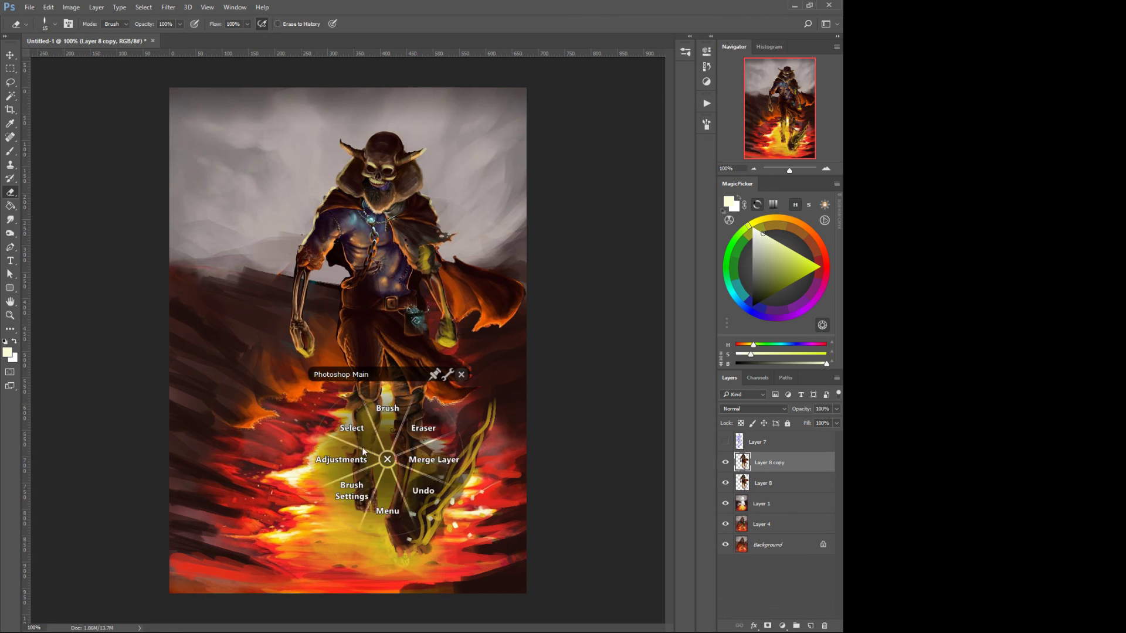
{"action": "left_click", "coordinate": [356, 457]}
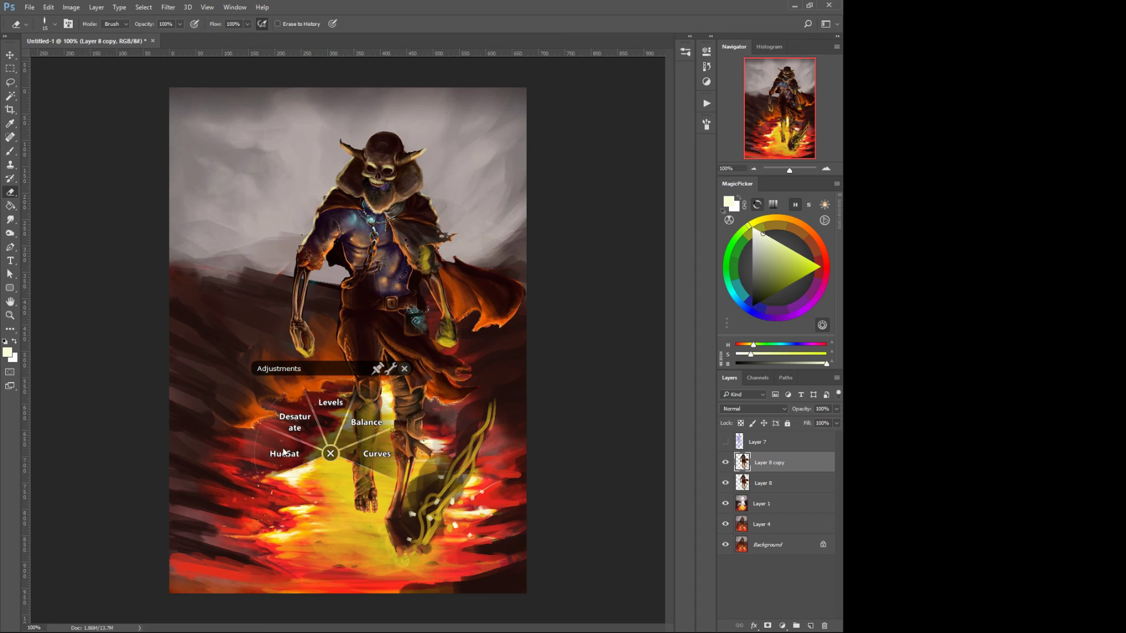
{"action": "left_click", "coordinate": [280, 453]}
{"action": "left_click_drag", "start_coordinate": [437, 500], "coordinate": [404, 498]}
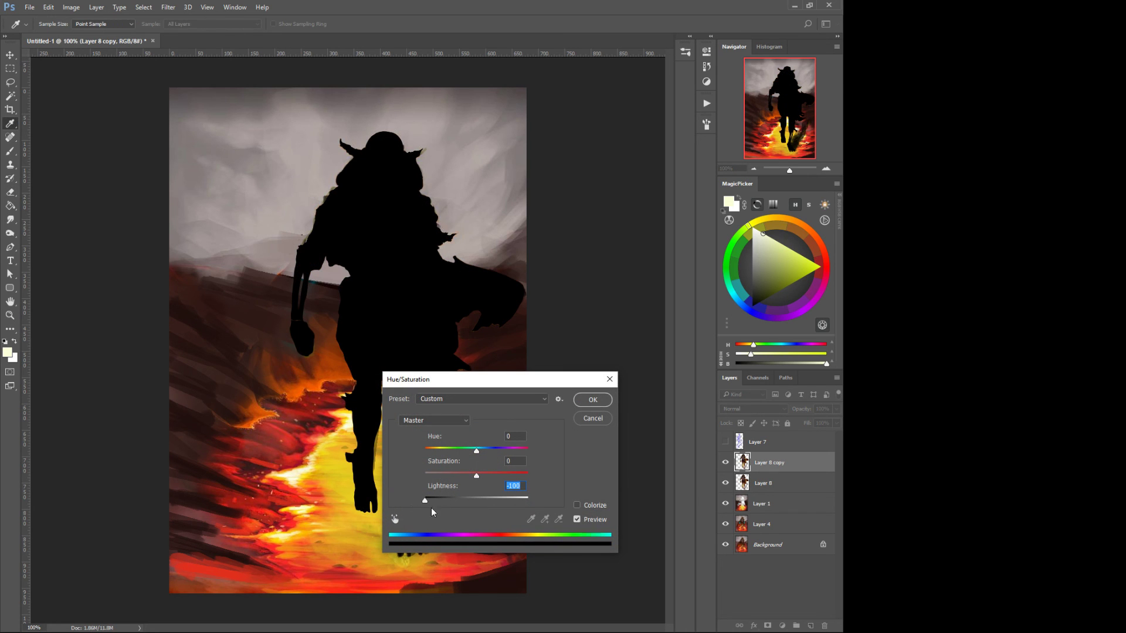
{"action": "left_click", "coordinate": [593, 418]}
{"action": "key", "text": "e"}
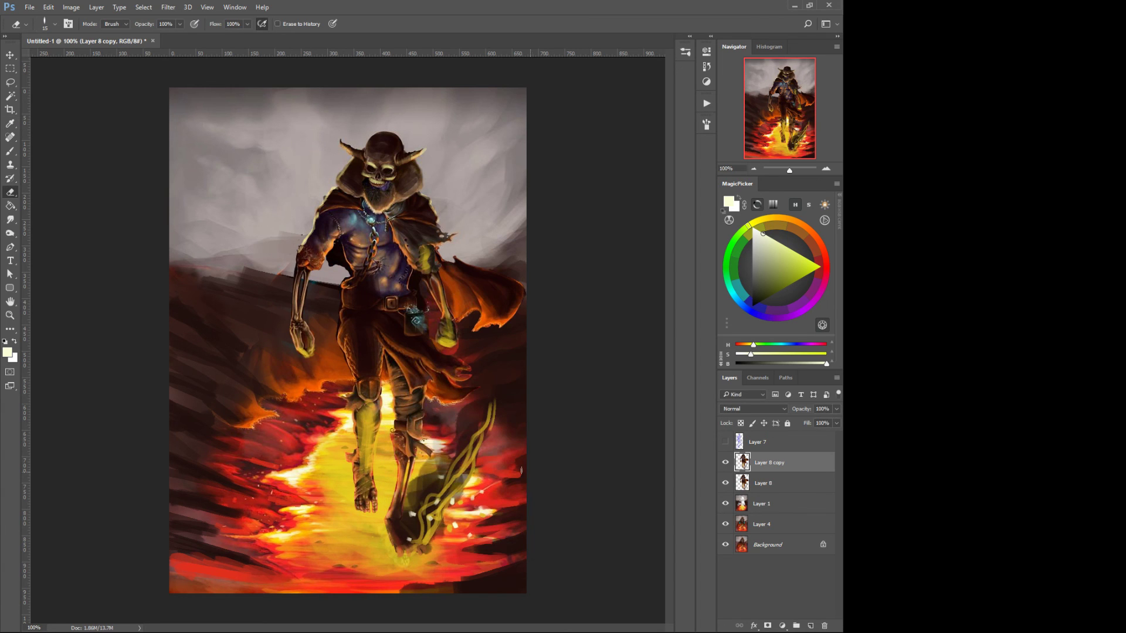
Step: Select the merged Layer 8, and hide Layer 8 copy and Layer 4
{"action": "left_click", "coordinate": [746, 484]}
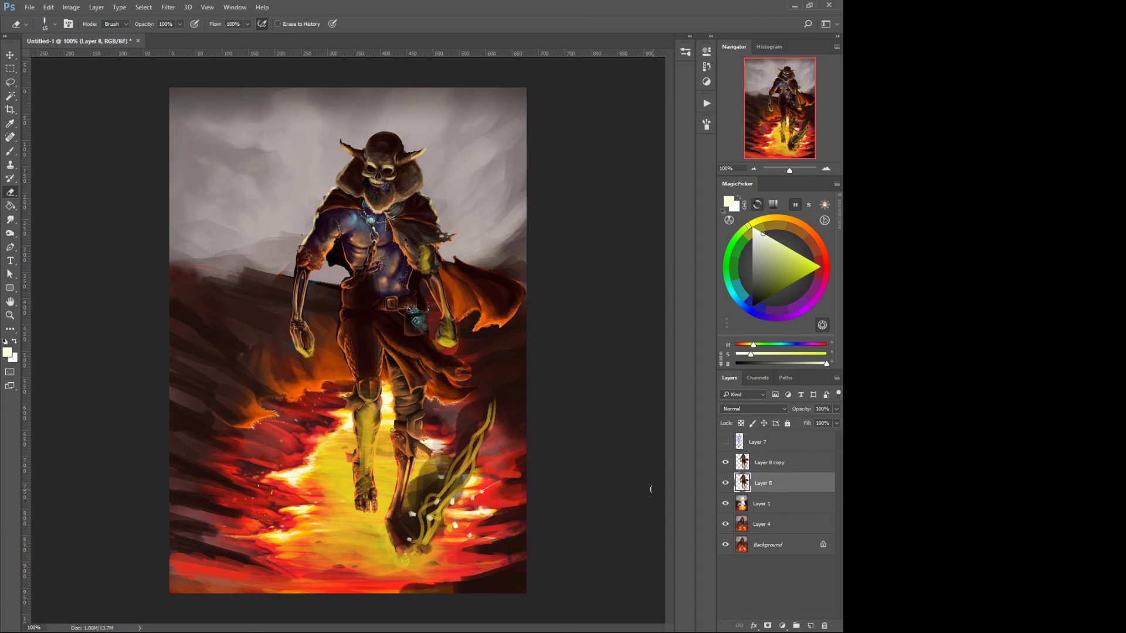
{"action": "left_click", "coordinate": [724, 463]}
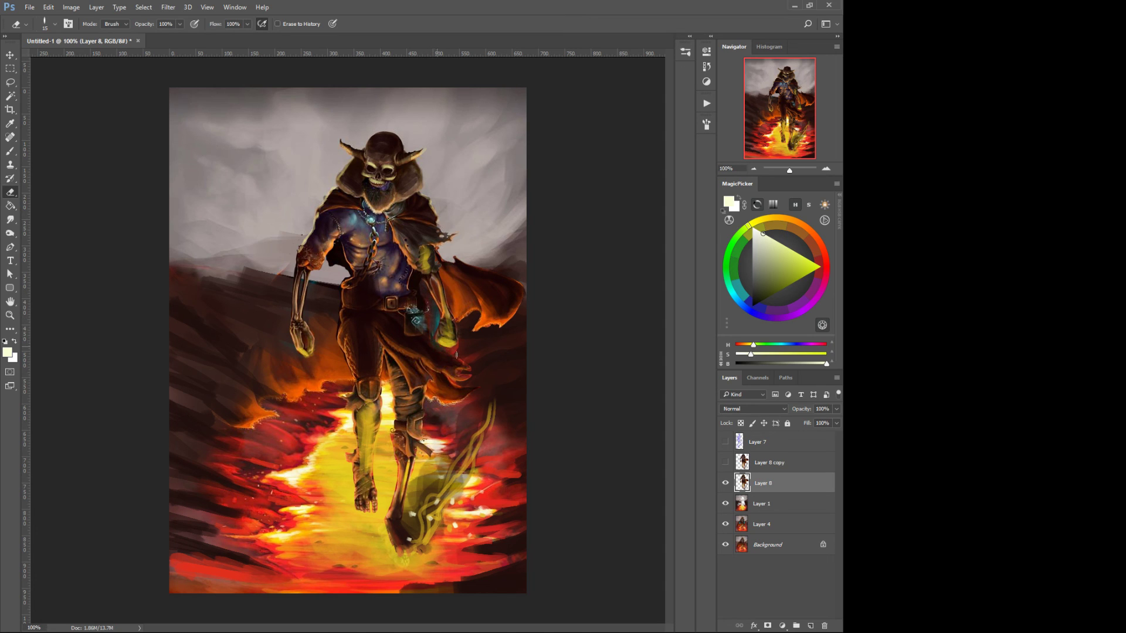
{"action": "left_click", "coordinate": [725, 522]}
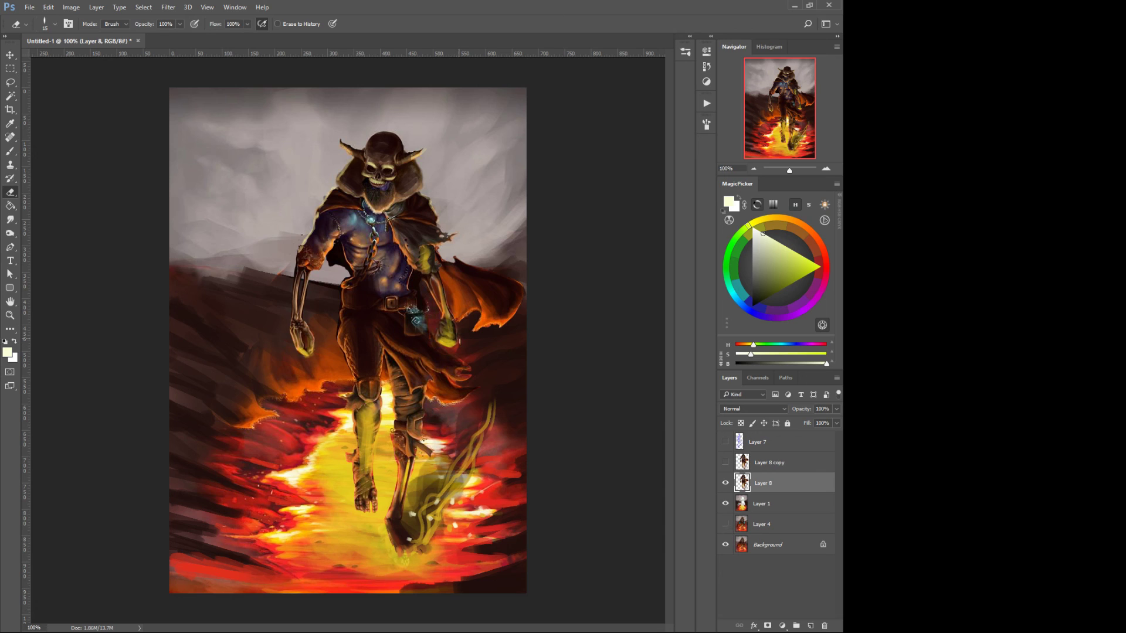